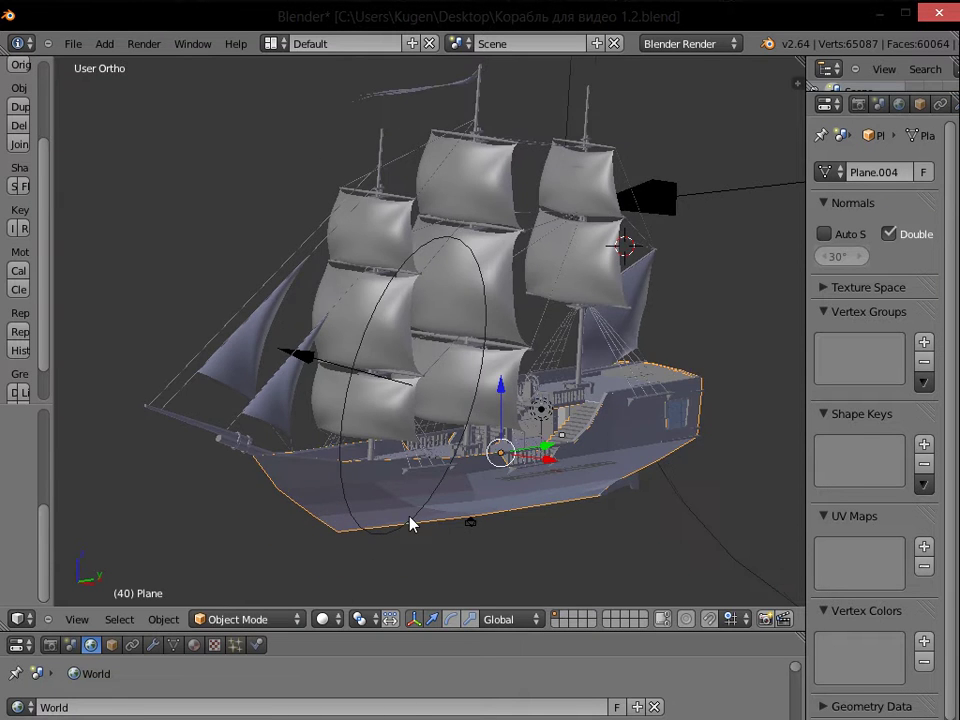
Create a new material on the ship's hull and bring its surface preview into view
{"action": "left_click", "coordinate": [194, 644]}
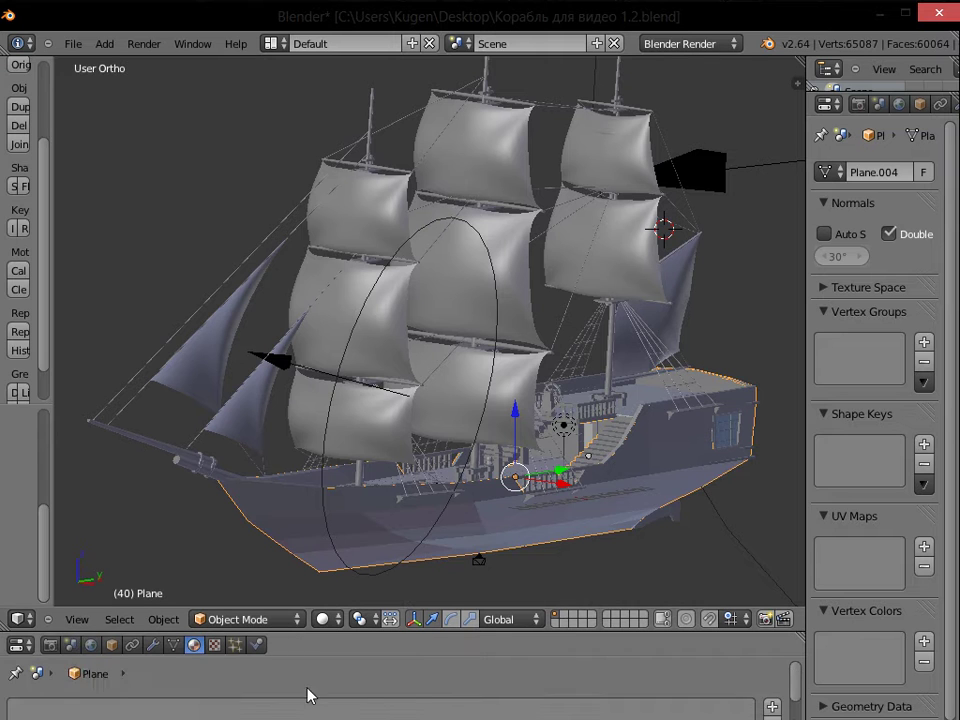
{"action": "scroll", "coordinate": [229, 675], "scroll_direction": "down", "scroll_amount": 2}
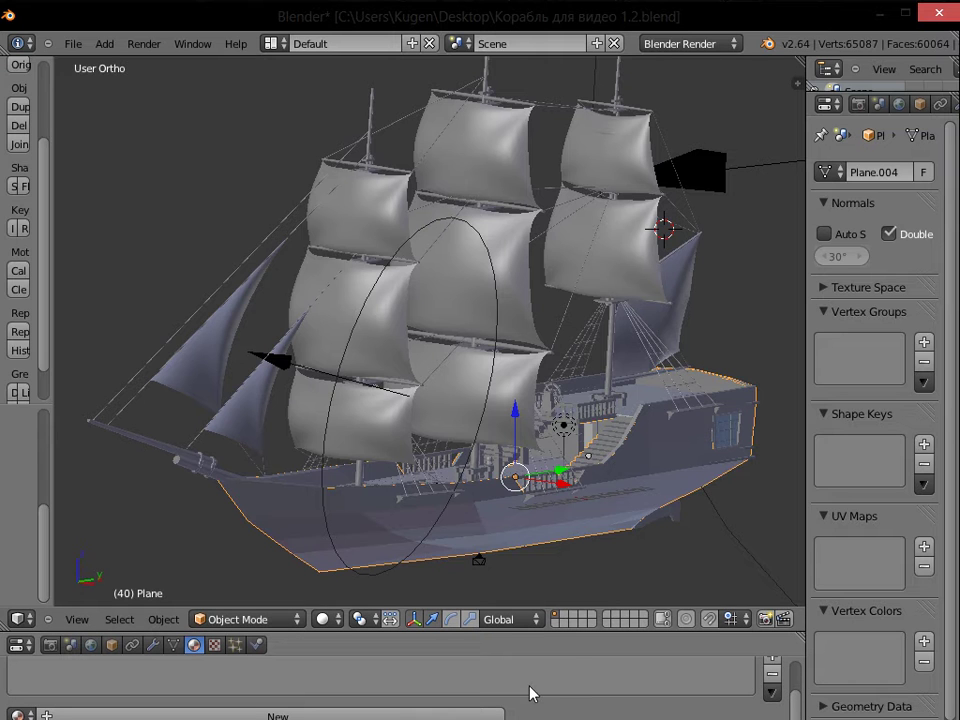
{"action": "left_click", "coordinate": [435, 716]}
{"action": "scroll", "coordinate": [575, 697], "scroll_direction": "down", "scroll_amount": 4}
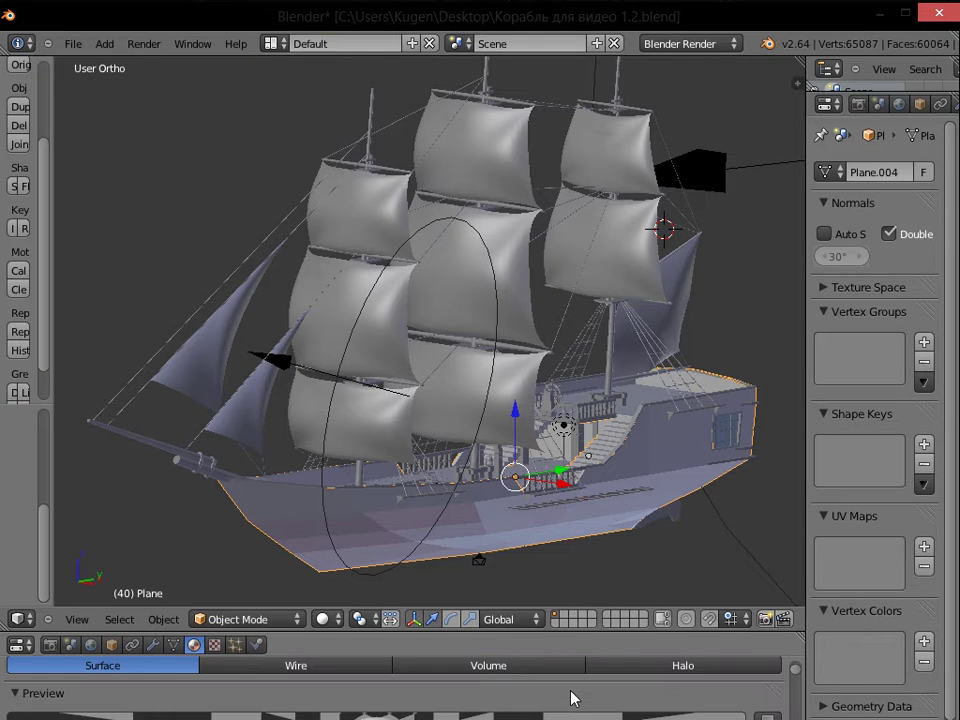
{"action": "scroll", "coordinate": [571, 690], "scroll_direction": "down", "scroll_amount": 1}
Join the bowsprit pieces into one object and merge it into the ship's hull
{"action": "middle_click_drag", "start_coordinate": [561, 546], "coordinate": [593, 516], "text": "shift"}
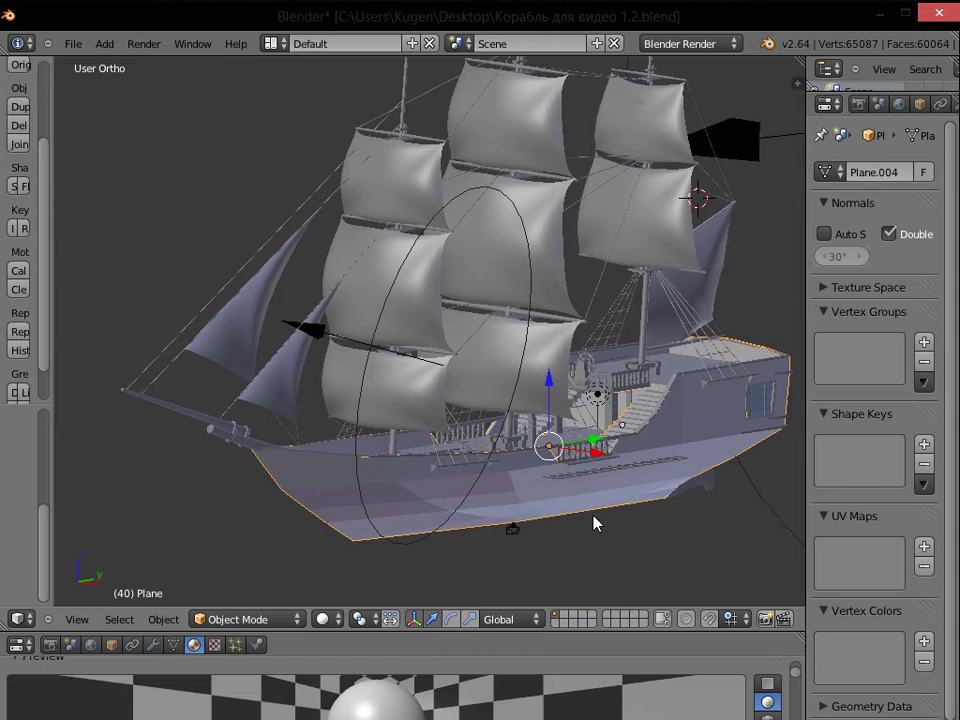
{"action": "scroll", "coordinate": [594, 522], "scroll_direction": "up", "scroll_amount": 2}
{"action": "right_click", "coordinate": [109, 470]}
{"action": "right_click", "coordinate": [108, 462]}
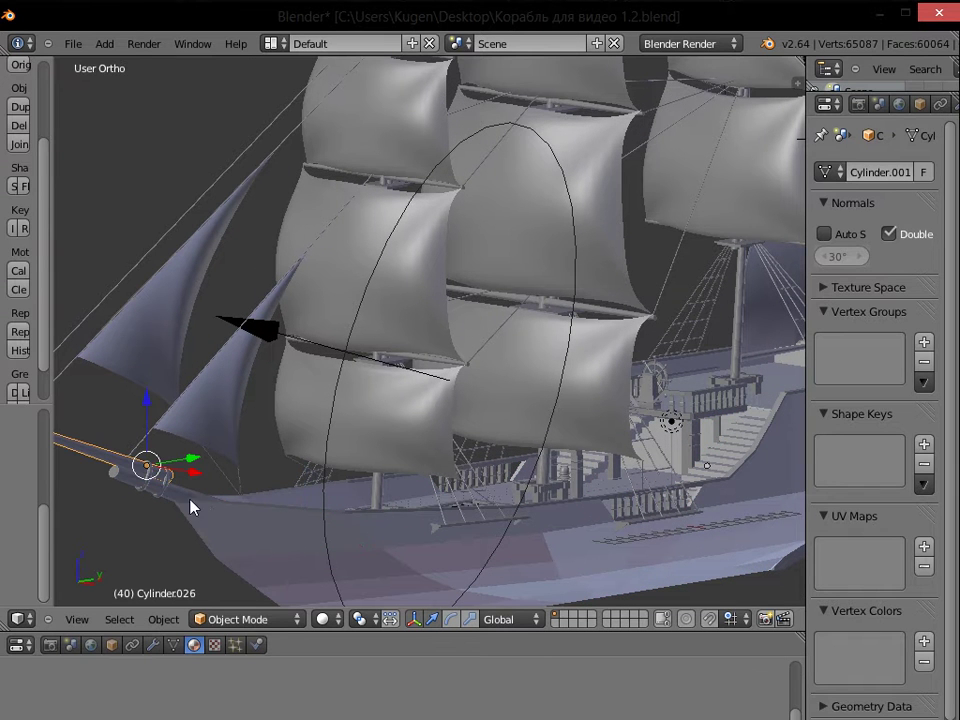
{"action": "right_click", "coordinate": [175, 503]}
{"action": "right_click", "coordinate": [106, 457], "text": "shift"}
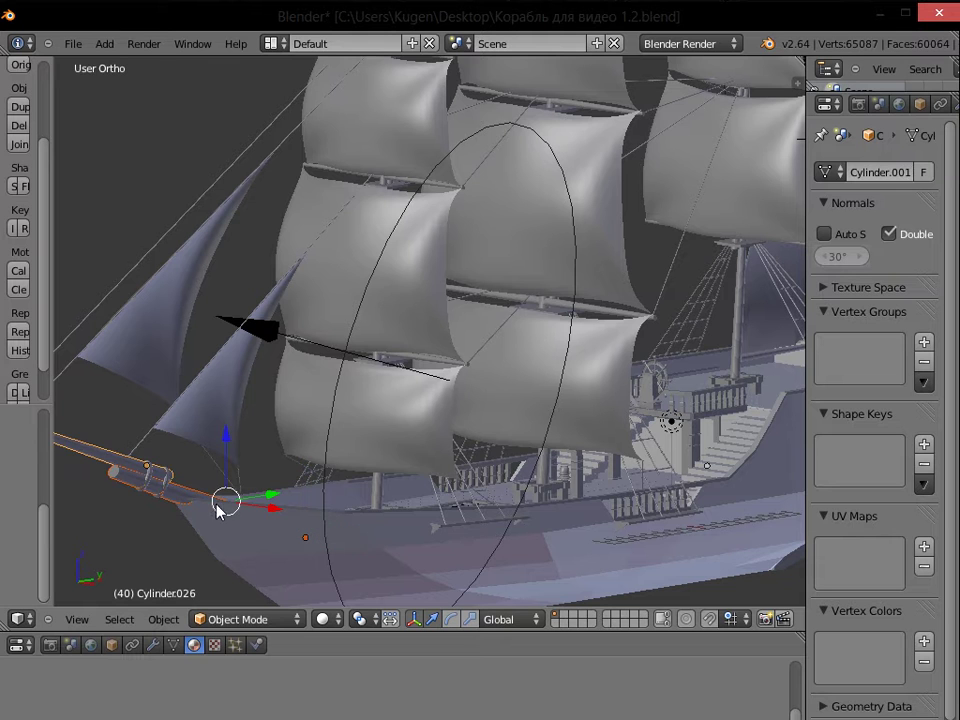
{"action": "key", "text": "ctrl+j"}
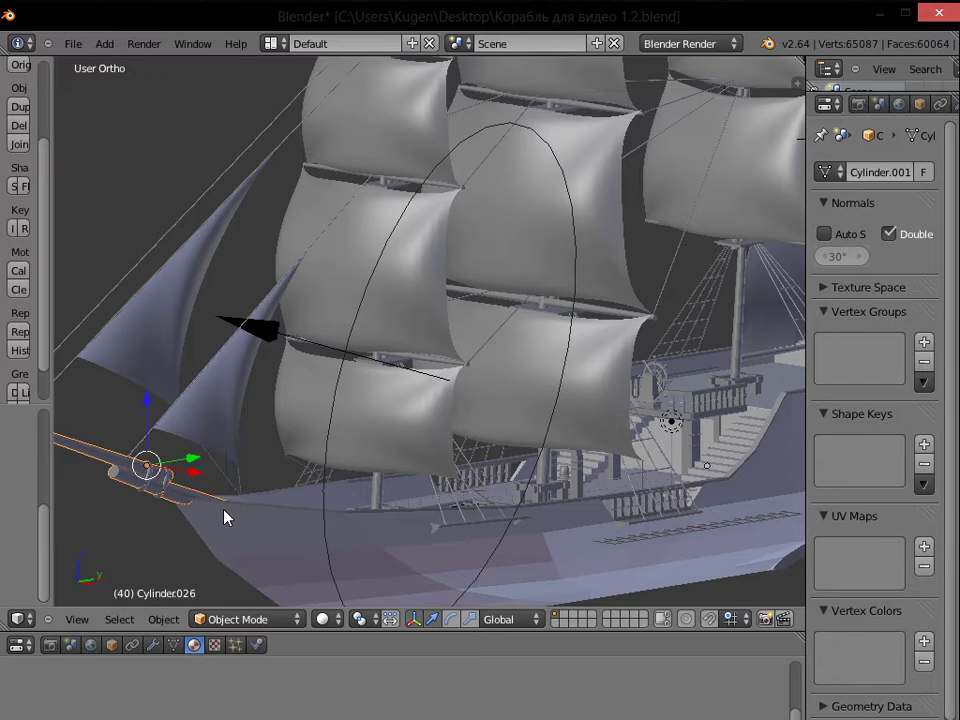
{"action": "right_click", "coordinate": [266, 540]}
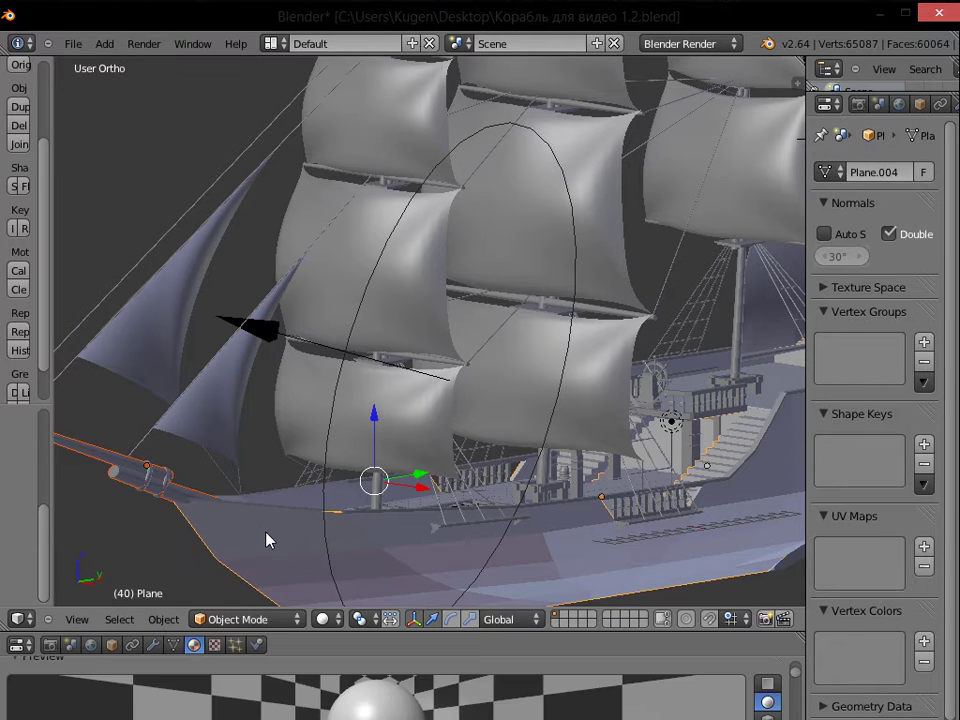
{"action": "right_click", "coordinate": [266, 540]}
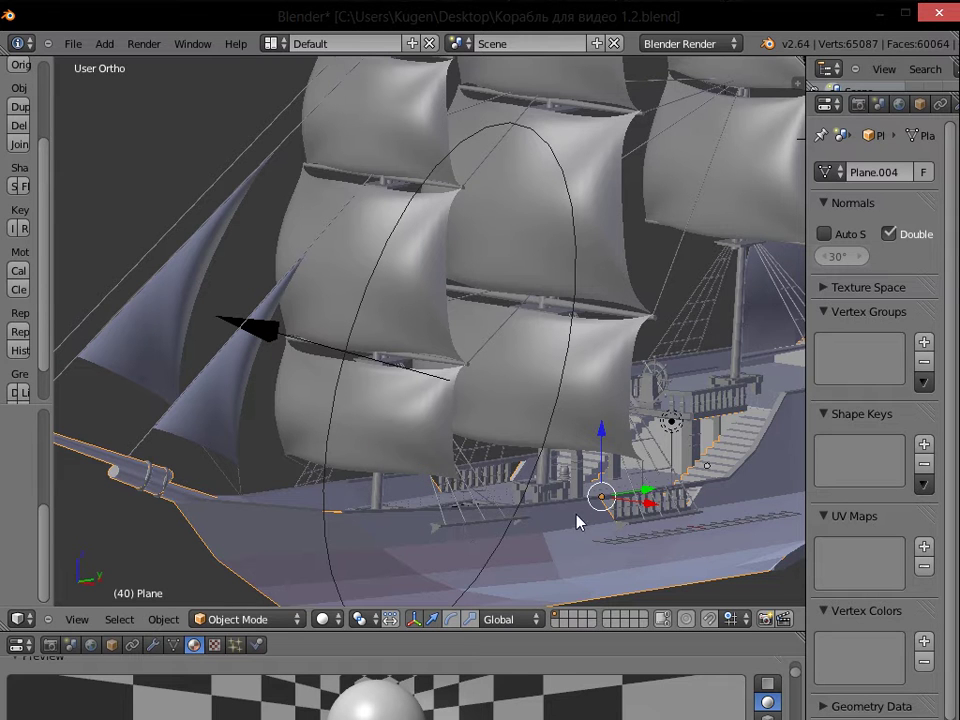
Join the bell's arched frame on the main deck with the hull
{"action": "middle_click_drag", "start_coordinate": [754, 521], "coordinate": [547, 488], "text": "shift"}
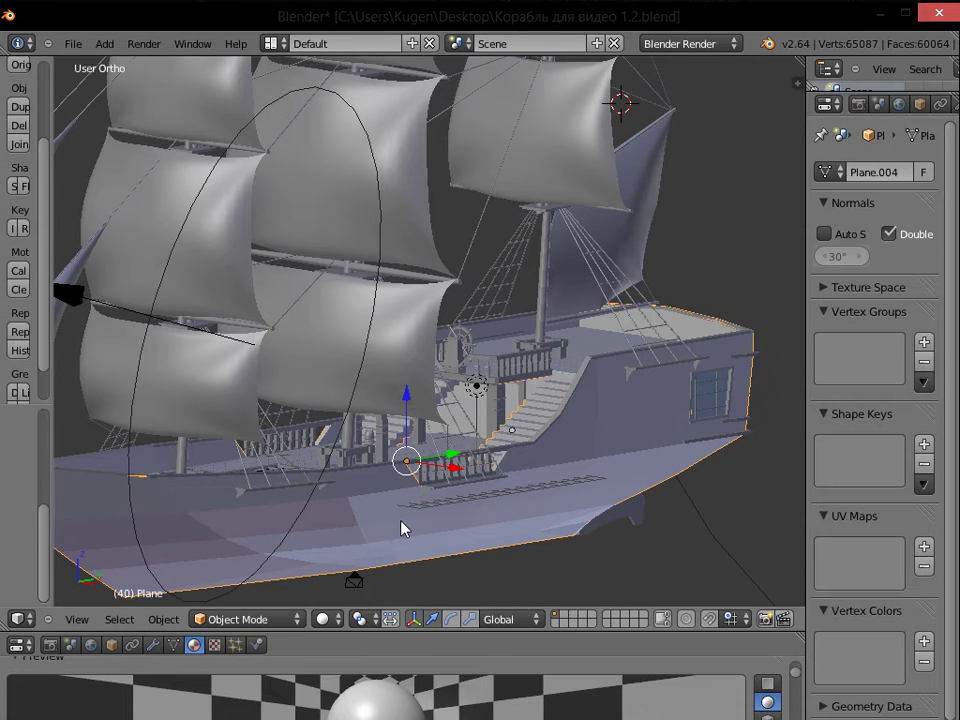
{"action": "middle_click_drag", "start_coordinate": [343, 502], "coordinate": [373, 512], "text": "shift"}
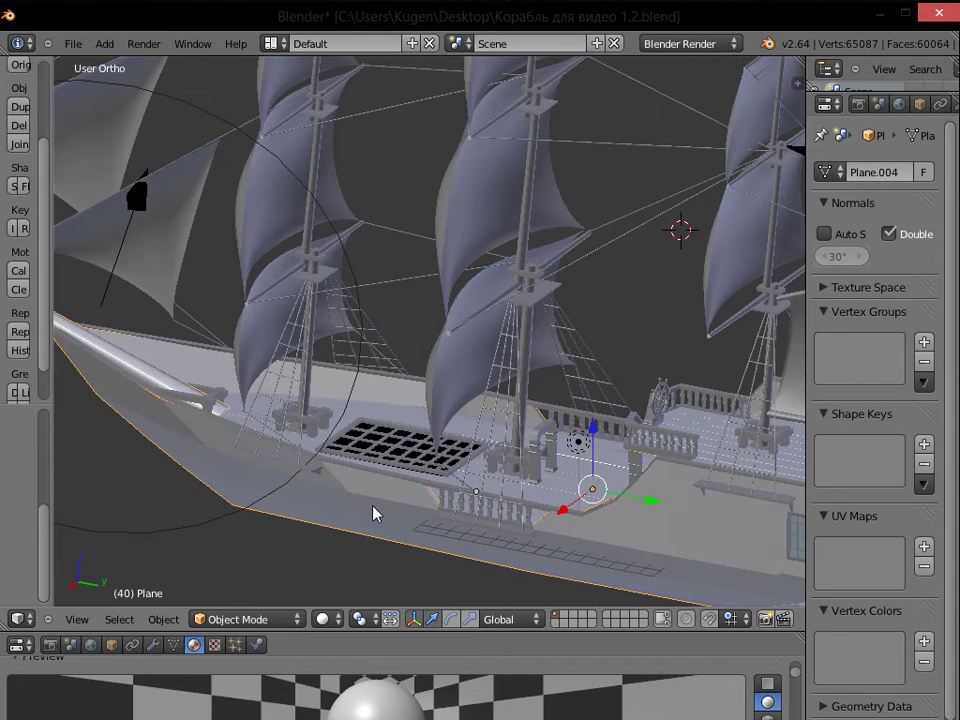
{"action": "scroll", "coordinate": [373, 511], "scroll_direction": "up", "scroll_amount": 1}
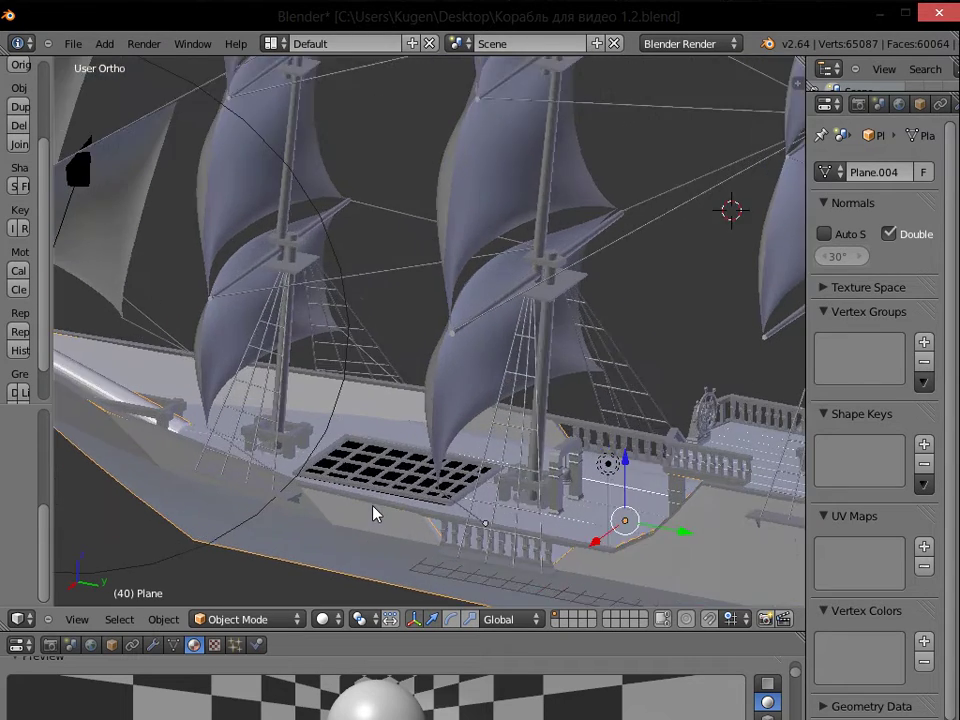
{"action": "scroll", "coordinate": [470, 516], "scroll_direction": "up", "scroll_amount": 2}
{"action": "right_click", "coordinate": [585, 538]}
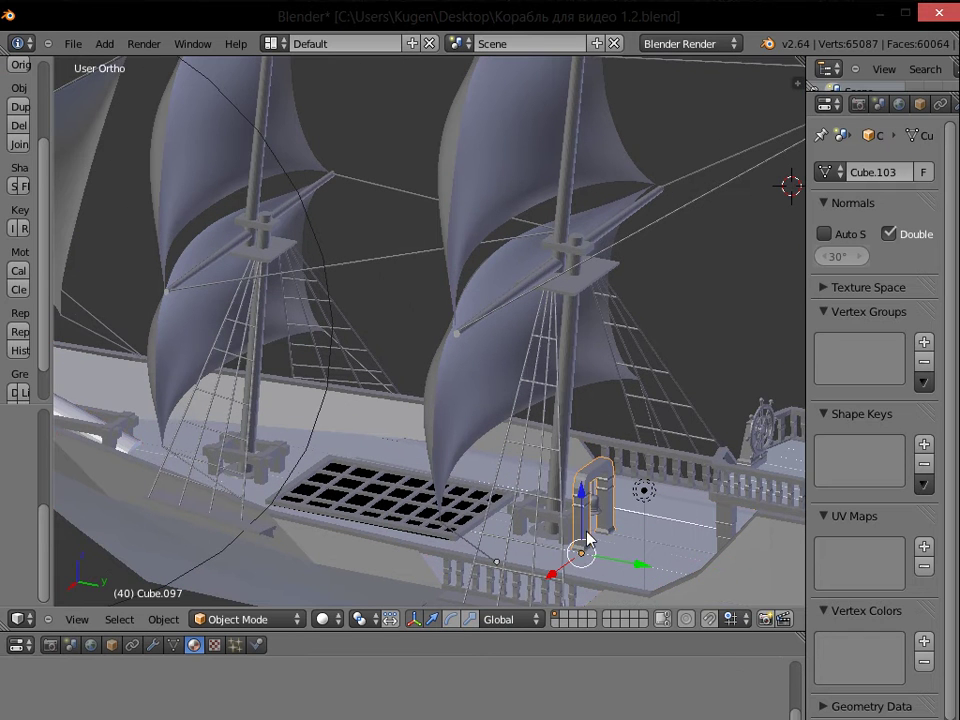
{"action": "right_click", "coordinate": [348, 576]}
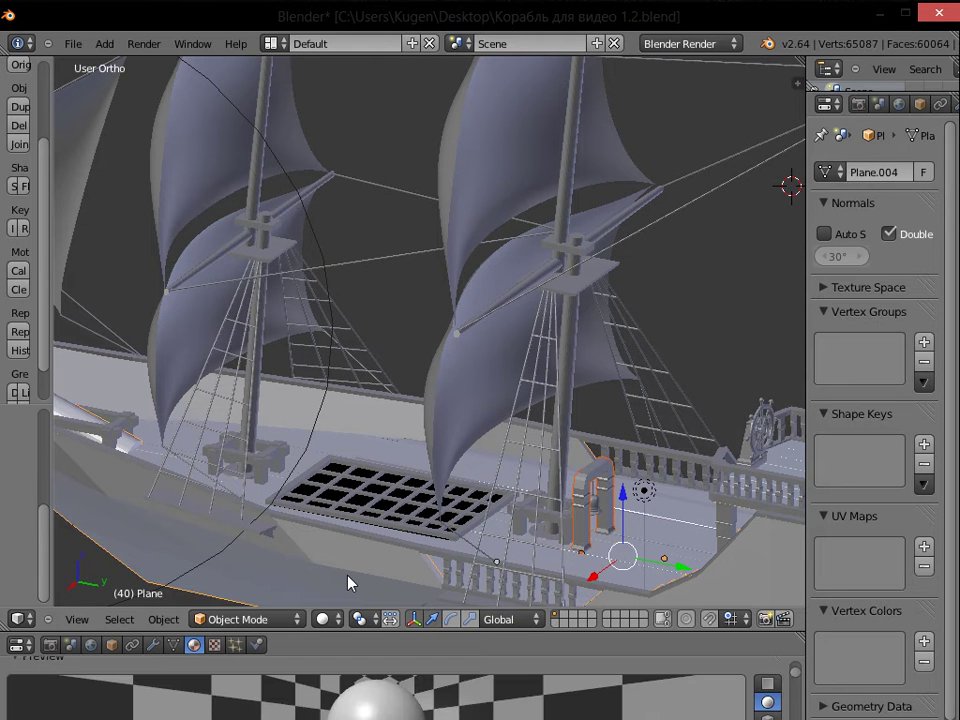
{"action": "key", "text": "ctrl+j"}
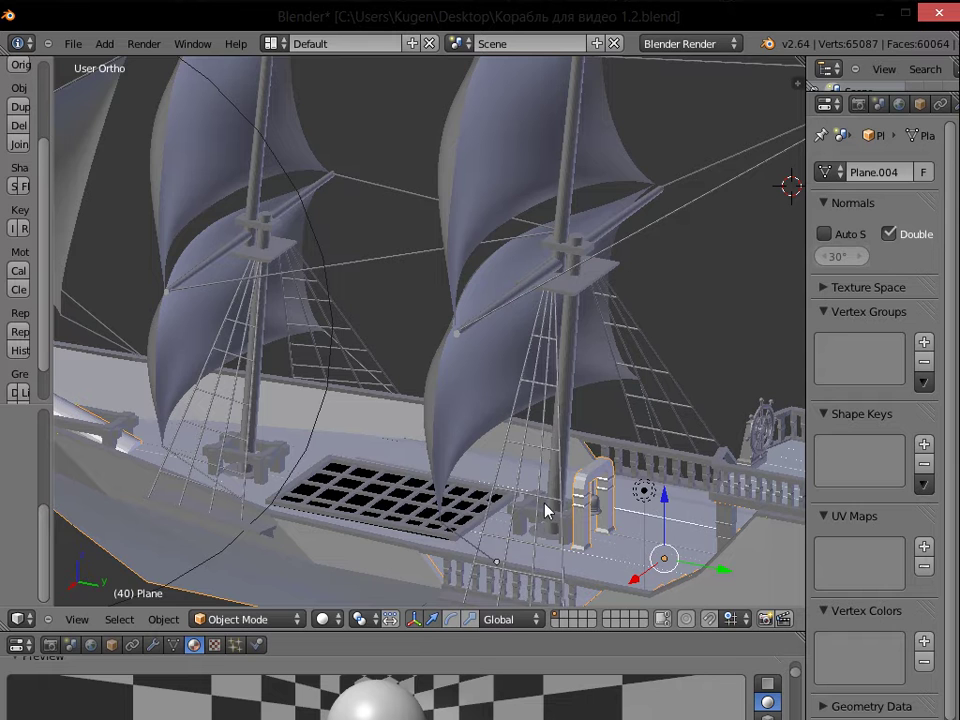
Select all the mast sections of the foremast and mainmast, from the deck up to the tips
{"action": "middle_click_drag", "start_coordinate": [594, 452], "coordinate": [497, 444], "text": "shift"}
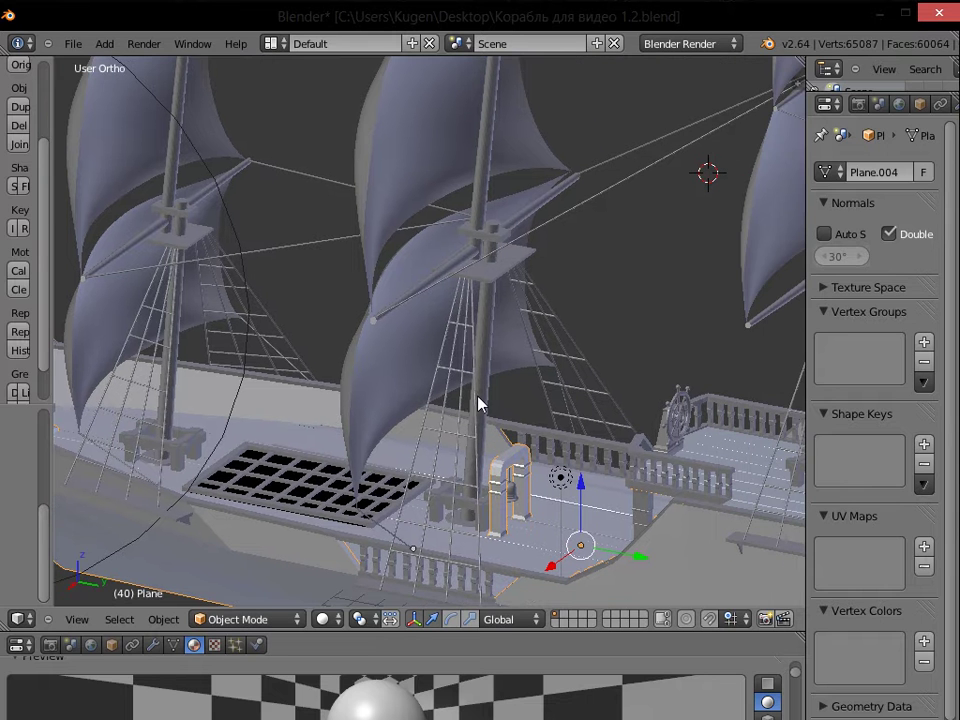
{"action": "right_click", "coordinate": [487, 361]}
{"action": "right_click", "coordinate": [484, 219]}
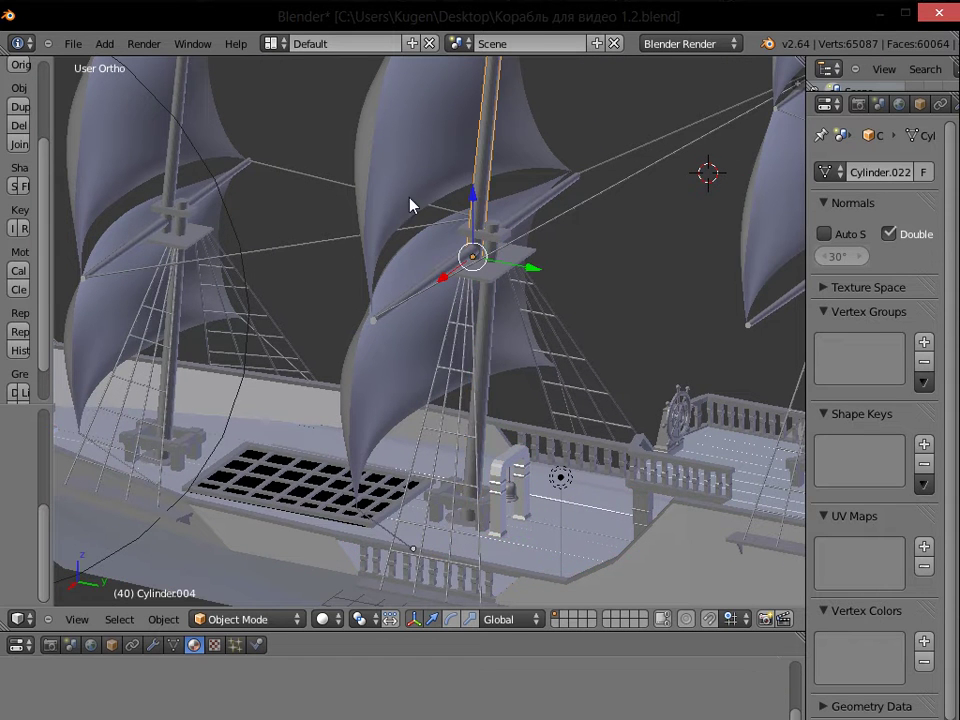
{"action": "right_click", "coordinate": [477, 351]}
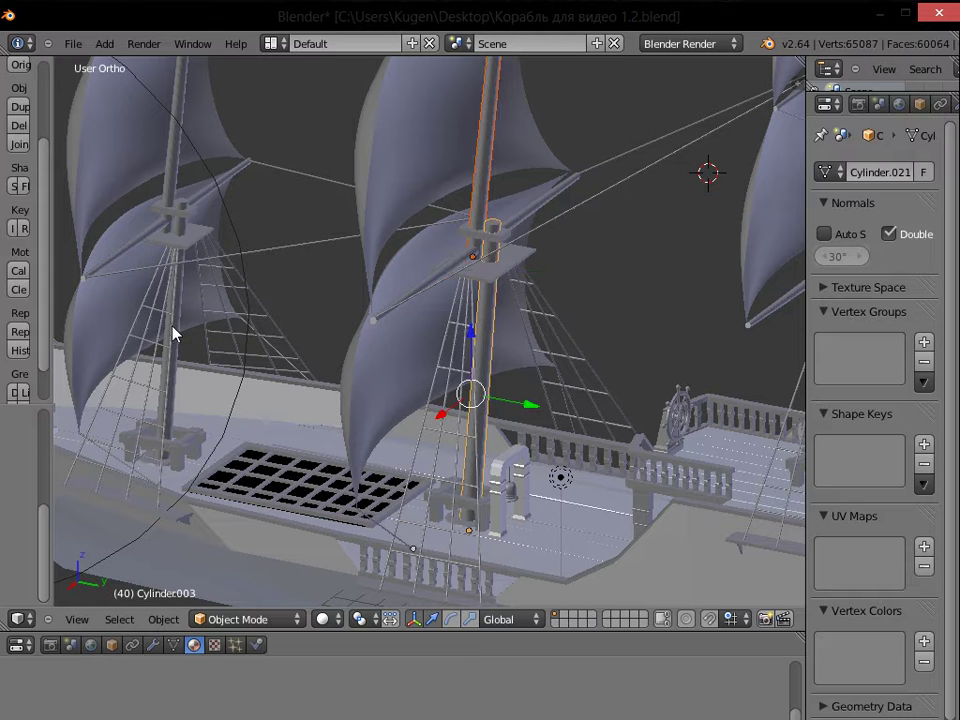
{"action": "right_click", "coordinate": [178, 185], "text": "shift"}
{"action": "middle_click_drag", "start_coordinate": [285, 272], "coordinate": [316, 599]}
{"action": "right_click", "coordinate": [199, 294], "text": "shift"}
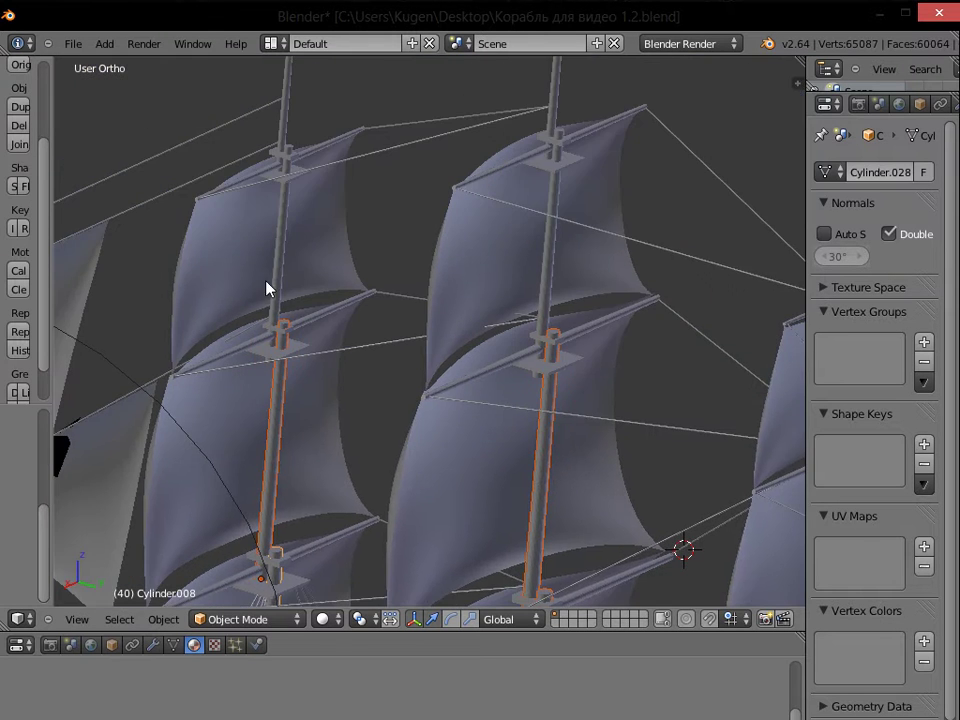
{"action": "right_click", "coordinate": [284, 273], "text": "shift"}
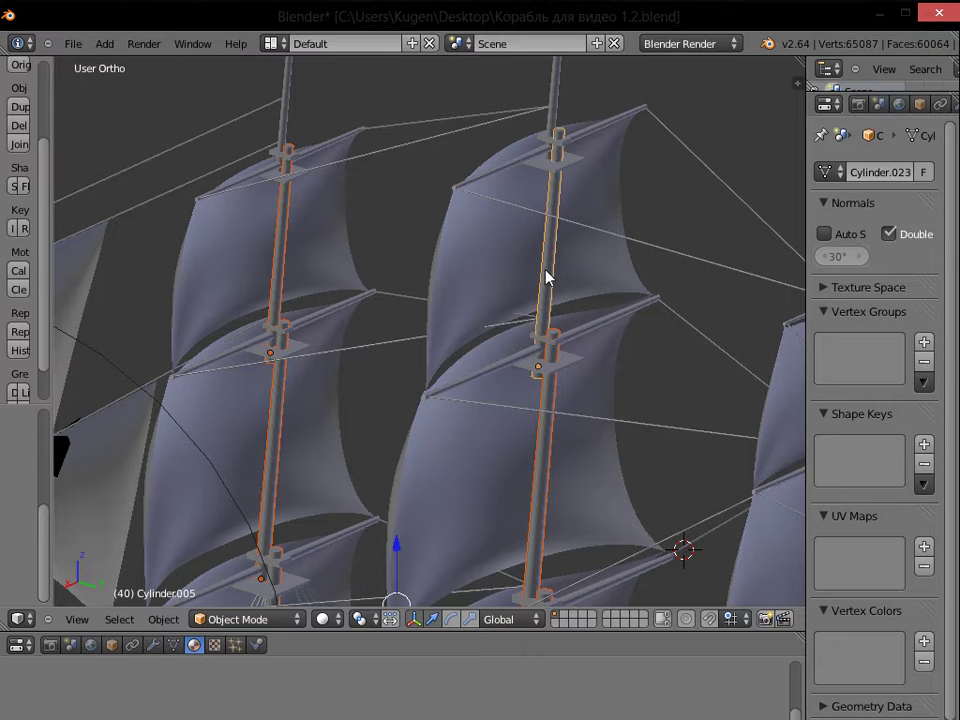
{"action": "right_click", "coordinate": [548, 275], "text": "shift"}
{"action": "middle_click_drag", "start_coordinate": [548, 275], "coordinate": [420, 397]}
{"action": "right_click", "coordinate": [308, 261], "text": "shift"}
{"action": "right_click", "coordinate": [565, 300], "text": "shift"}
Add the two upper yards of both the mainmast and the foremast to the selection
{"action": "right_click", "coordinate": [604, 350], "text": "shift"}
{"action": "right_click", "coordinate": [607, 541], "text": "shift"}
{"action": "right_click", "coordinate": [268, 556], "text": "shift"}
{"action": "right_click", "coordinate": [287, 384], "text": "shift"}
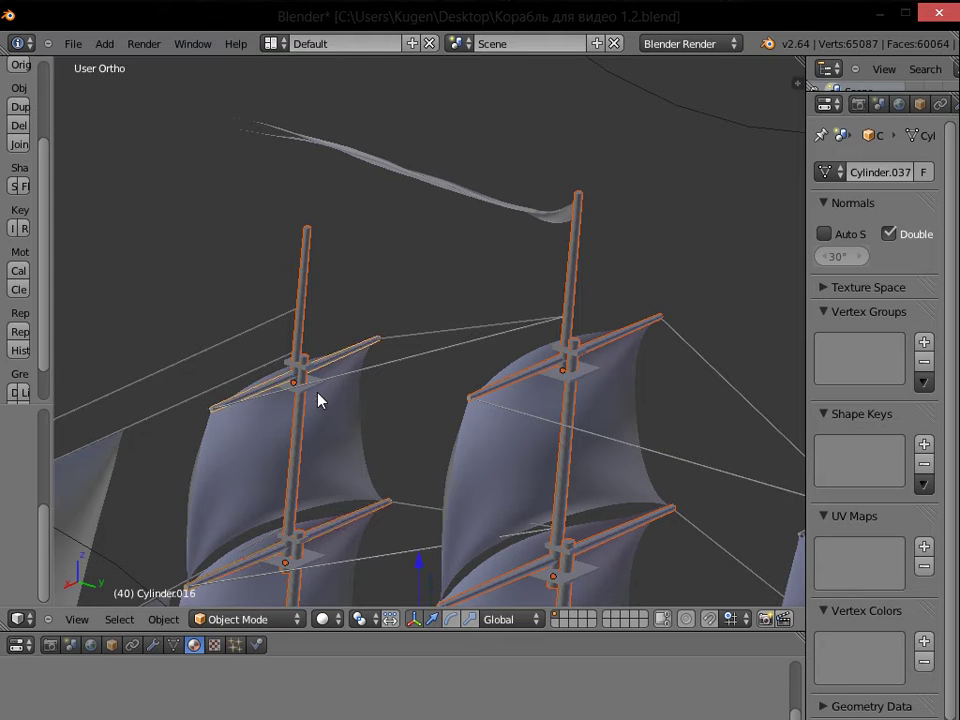
Add the foremast's three platforms and the mainmast's two upper platforms to the selection
{"action": "right_click", "coordinate": [308, 390], "text": "shift"}
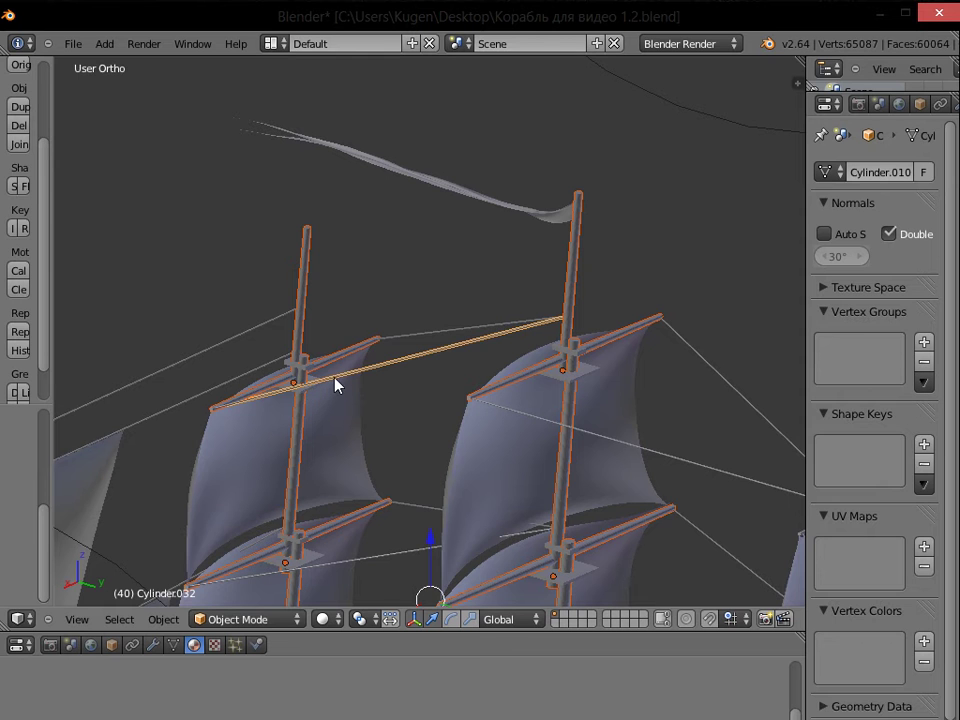
{"action": "right_click", "coordinate": [317, 388], "text": "shift"}
{"action": "middle_click_drag", "start_coordinate": [317, 388], "coordinate": [390, 510]}
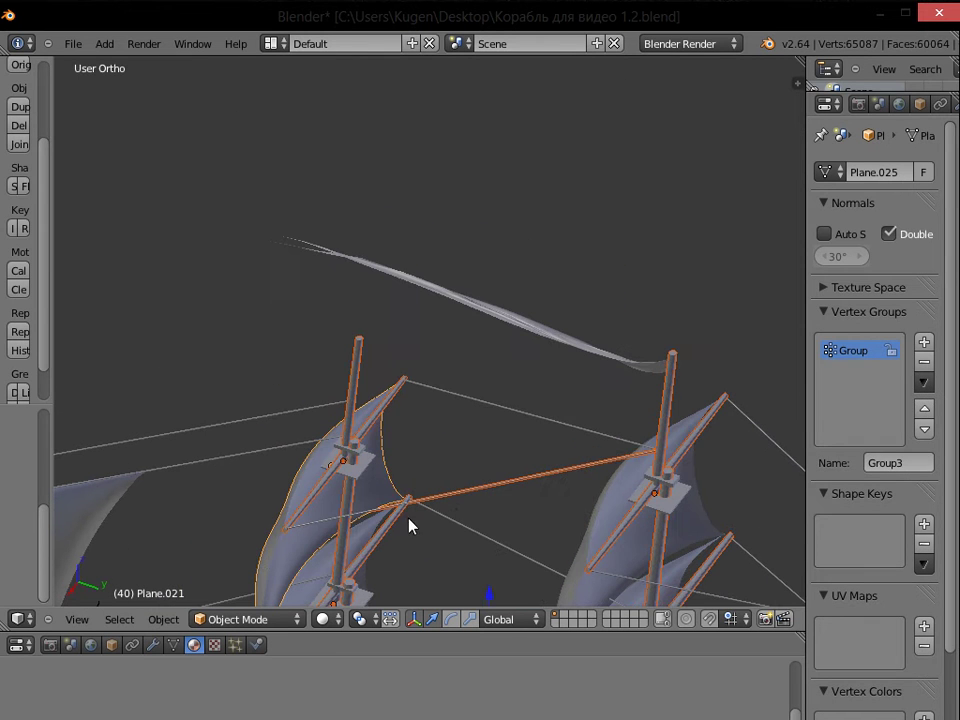
{"action": "right_click", "coordinate": [461, 494], "text": "shift"}
{"action": "right_click", "coordinate": [462, 495], "text": "shift"}
{"action": "right_click", "coordinate": [355, 469], "text": "shift"}
{"action": "middle_click_drag", "start_coordinate": [626, 507], "coordinate": [468, 265], "text": "shift"}
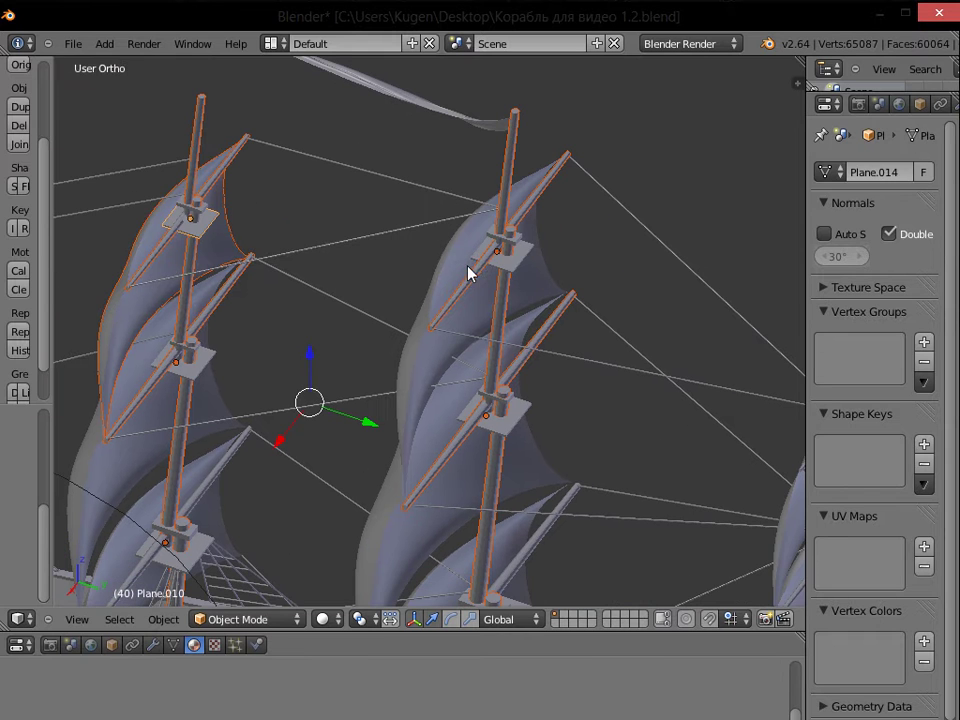
{"action": "right_click", "coordinate": [520, 267], "text": "shift"}
{"action": "right_click", "coordinate": [507, 426], "text": "shift"}
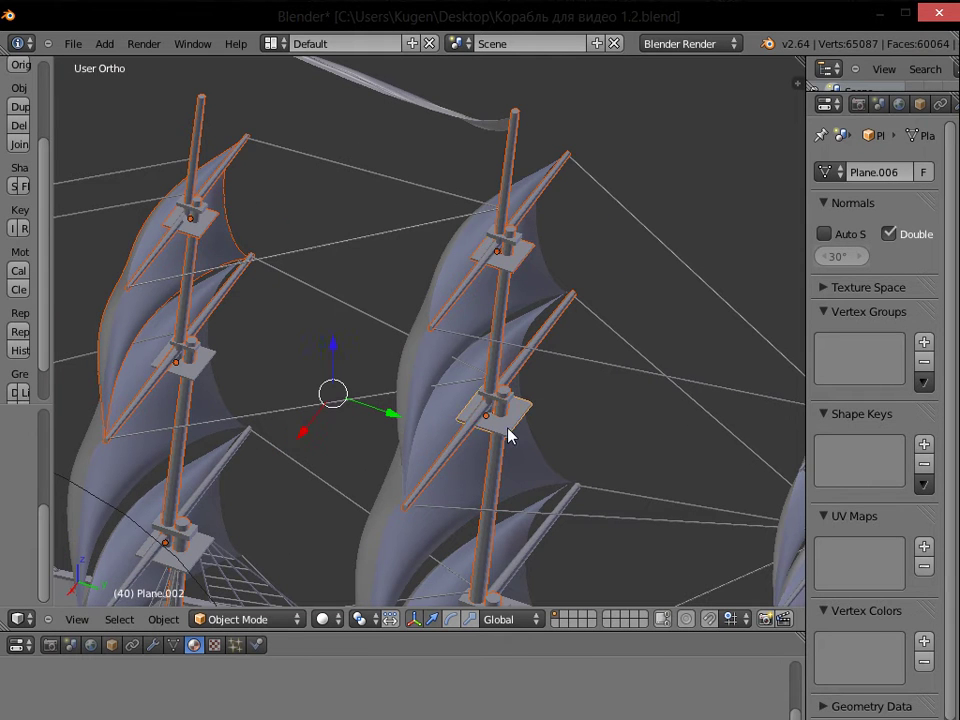
{"action": "right_click", "coordinate": [198, 381], "text": "shift"}
{"action": "right_click", "coordinate": [203, 567], "text": "shift"}
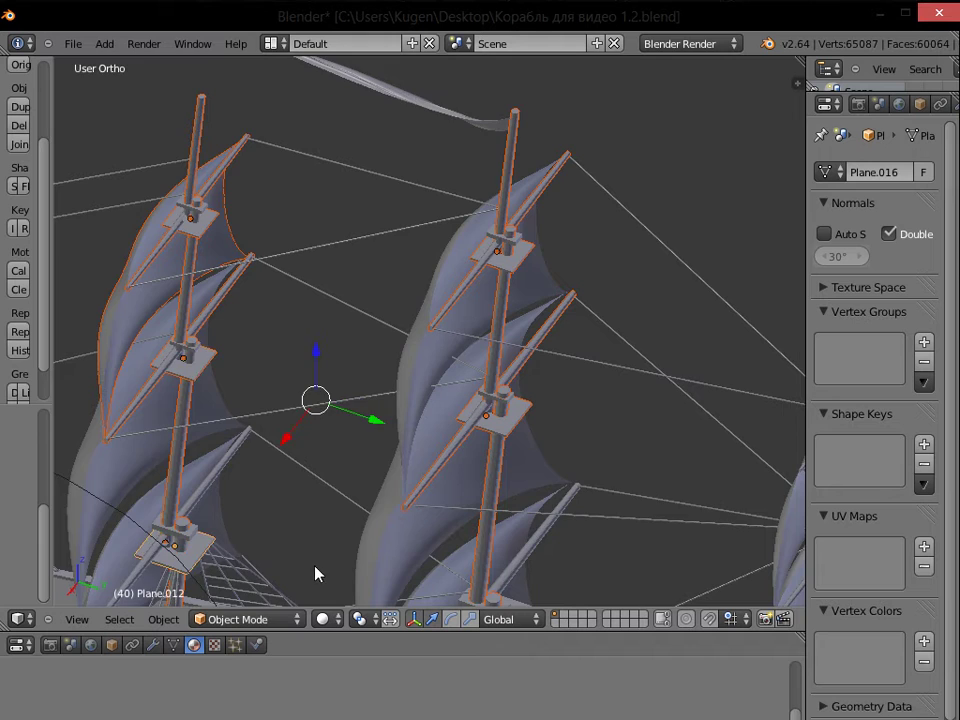
Add the mainmast's lowest platform and the lowest yards of the foremast and mainmast to the selection
{"action": "middle_click_drag", "start_coordinate": [285, 574], "coordinate": [251, 349], "text": "shift"}
{"action": "right_click", "coordinate": [370, 455], "text": "shift"}
{"action": "middle_click_drag", "start_coordinate": [413, 455], "coordinate": [672, 402]}
{"action": "right_click", "coordinate": [376, 458], "text": "shift"}
{"action": "right_click", "coordinate": [281, 394], "text": "shift"}
Add the rear mast's lowest yard, lowest platform, lower mast section and the two spars of the aft sail to the selection
{"action": "middle_click_drag", "start_coordinate": [435, 401], "coordinate": [125, 300], "text": "shift"}
{"action": "right_click", "coordinate": [681, 357], "text": "shift"}
{"action": "middle_click_drag", "start_coordinate": [684, 354], "coordinate": [507, 372], "text": "shift"}
{"action": "right_click", "coordinate": [511, 385], "text": "shift"}
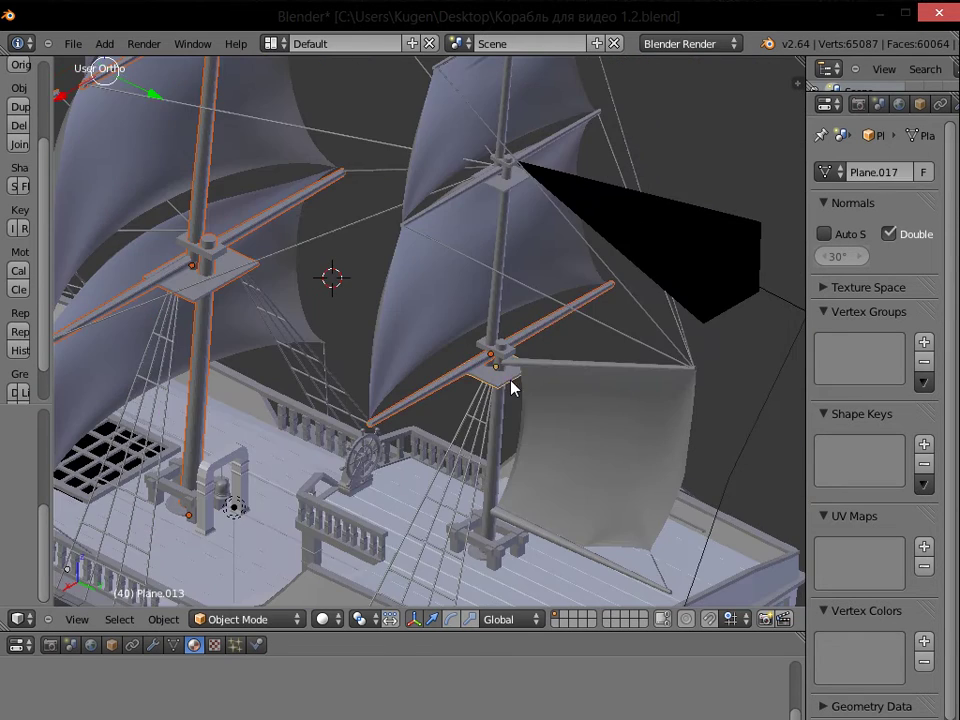
{"action": "right_click", "coordinate": [501, 416], "text": "shift"}
{"action": "right_click", "coordinate": [560, 370], "text": "shift"}
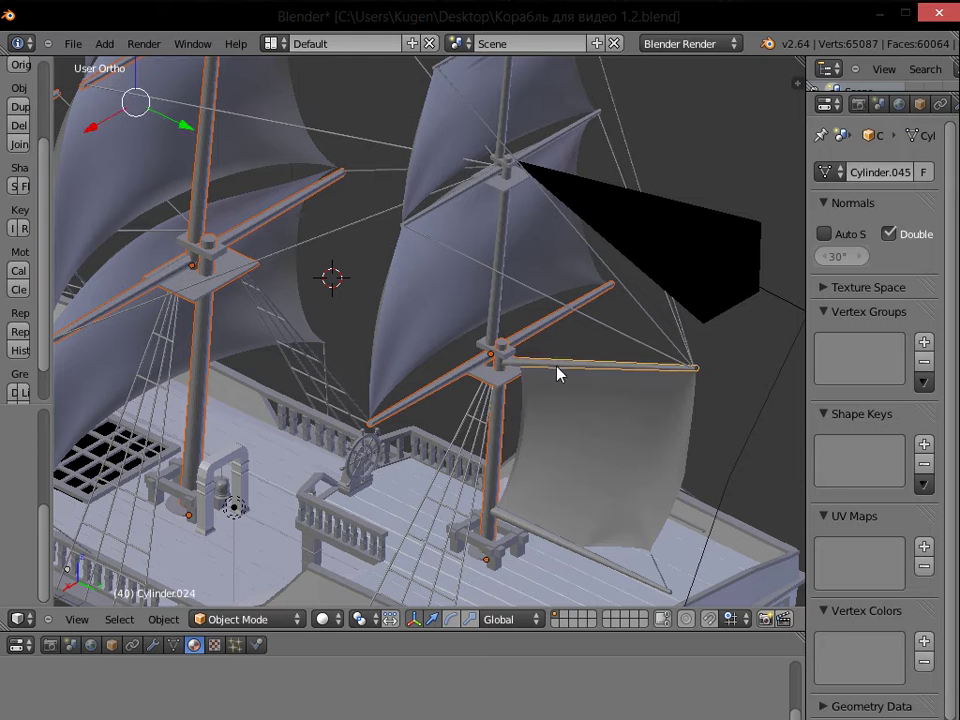
{"action": "right_click", "coordinate": [641, 583], "text": "shift"}
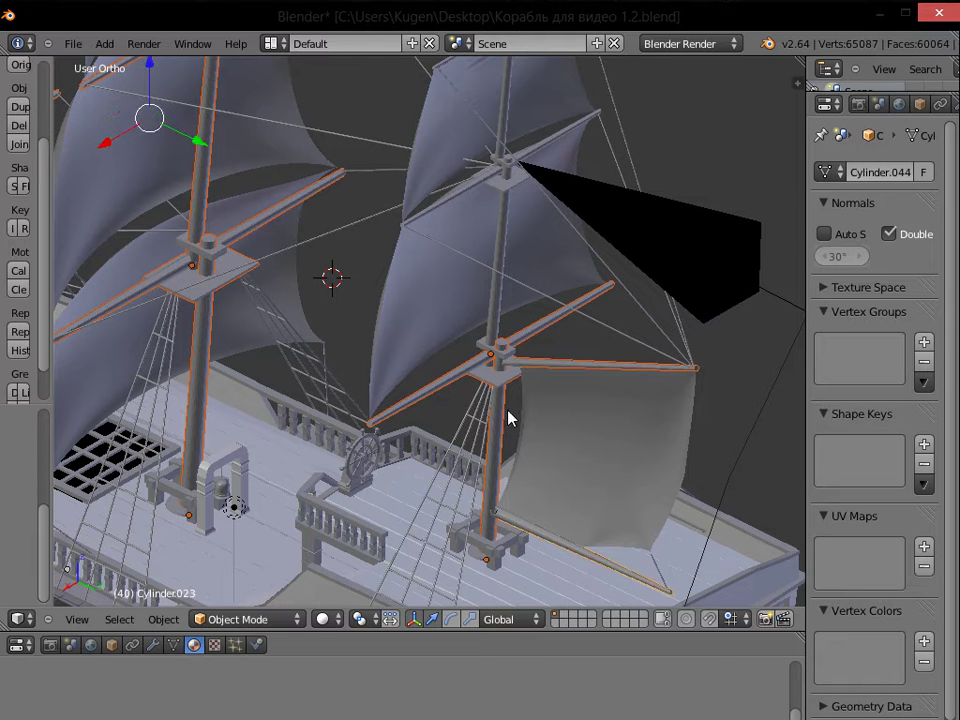
Add the rear mast's upper mast sections, upper yards and upper platforms to the selection
{"action": "right_click", "coordinate": [491, 314], "text": "shift"}
{"action": "right_click", "coordinate": [463, 185], "text": "shift"}
{"action": "right_click", "coordinate": [512, 184], "text": "shift"}
{"action": "middle_click_drag", "start_coordinate": [492, 143], "coordinate": [483, 242], "text": "shift"}
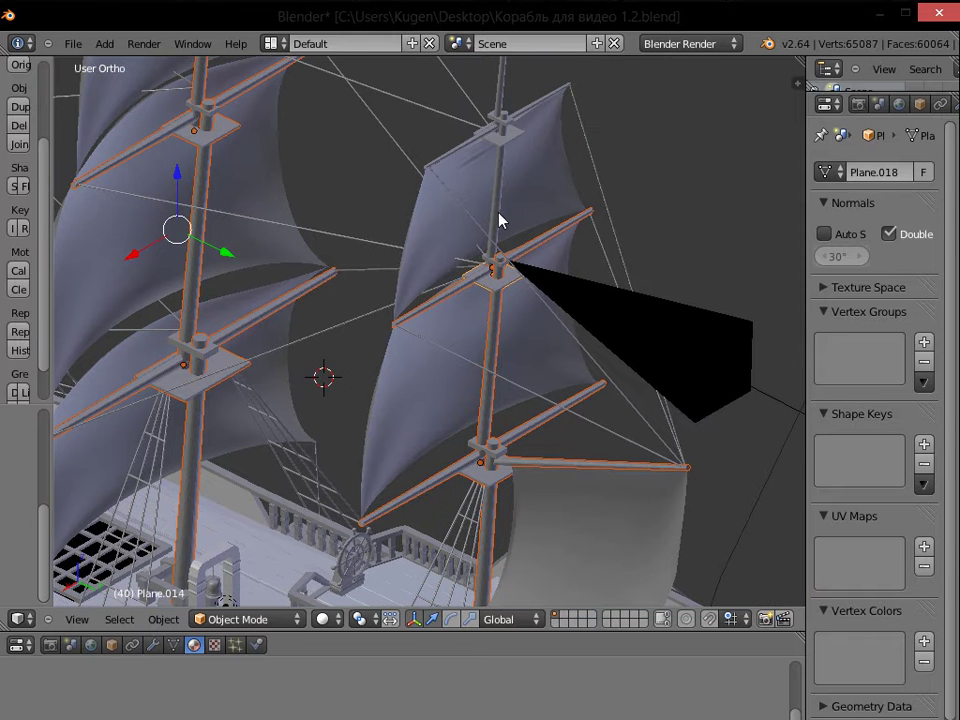
{"action": "right_click", "coordinate": [499, 214], "text": "shift"}
{"action": "scroll", "coordinate": [504, 240], "scroll_direction": "up", "scroll_amount": 4, "text": "shift"}
{"action": "right_click", "coordinate": [470, 222], "text": "shift"}
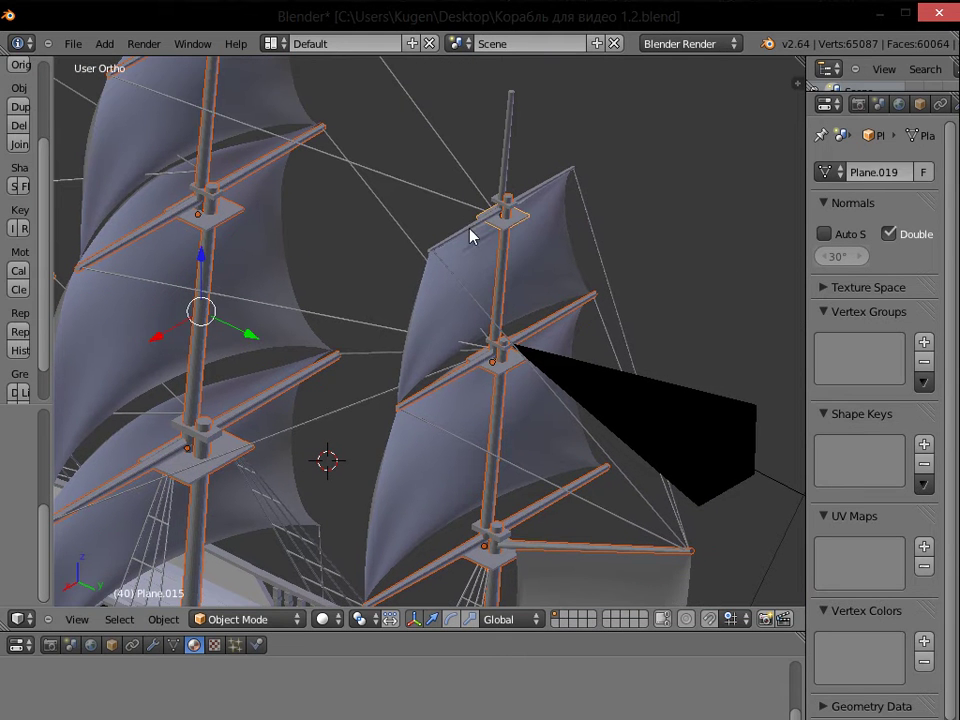
{"action": "right_click", "coordinate": [496, 180], "text": "shift"}
{"action": "right_click", "coordinate": [507, 168], "text": "shift"}
Add the ship's hull to the selection as the active object and join all selected parts into it
{"action": "middle_click_drag", "start_coordinate": [339, 278], "coordinate": [569, 316]}
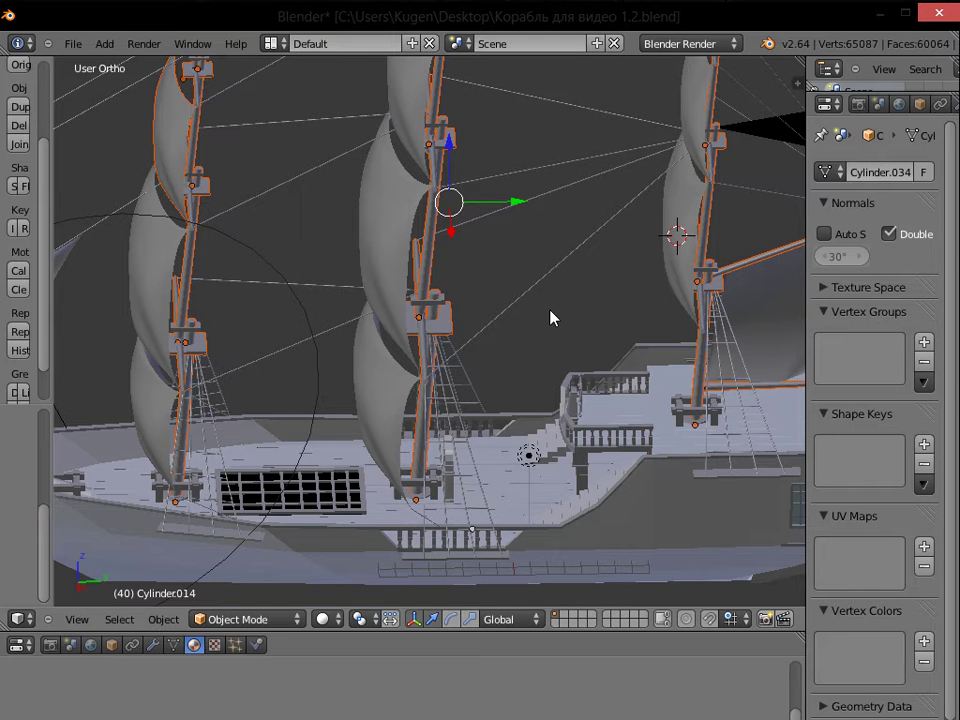
{"action": "scroll", "coordinate": [550, 318], "scroll_direction": "up", "scroll_amount": 1}
{"action": "scroll", "coordinate": [550, 318], "scroll_direction": "down", "scroll_amount": 2}
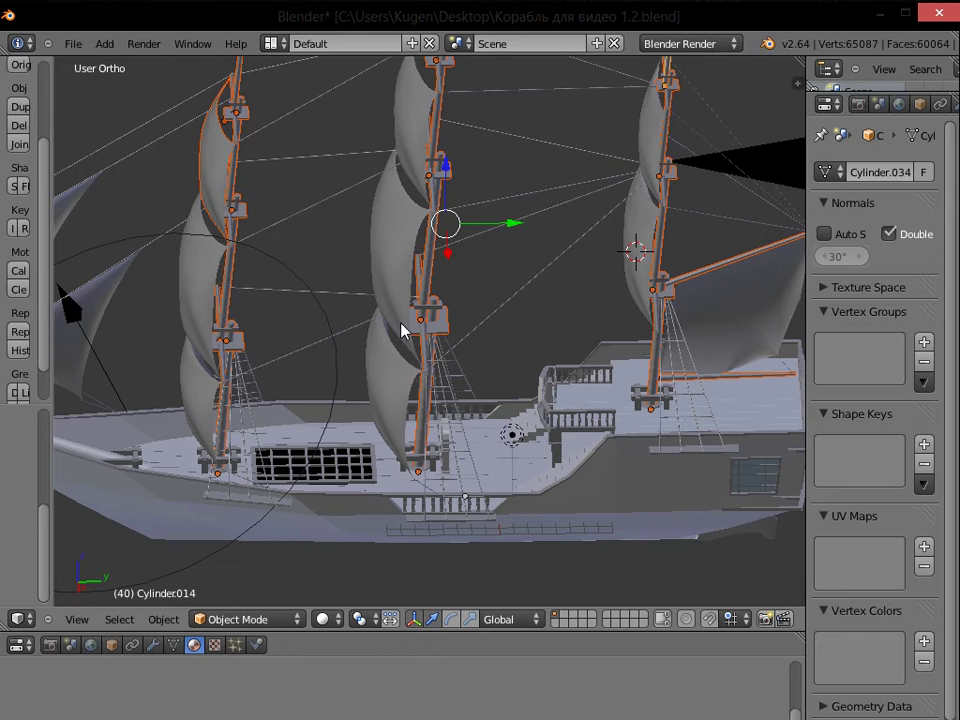
{"action": "middle_click_drag", "start_coordinate": [400, 328], "coordinate": [412, 318]}
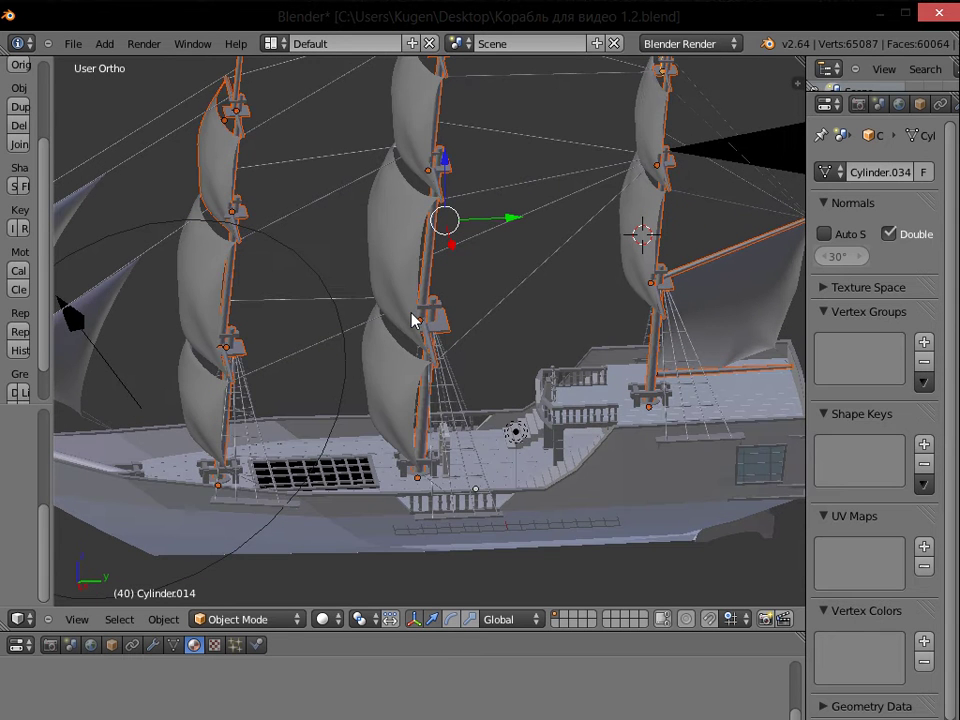
{"action": "right_click", "coordinate": [650, 500]}
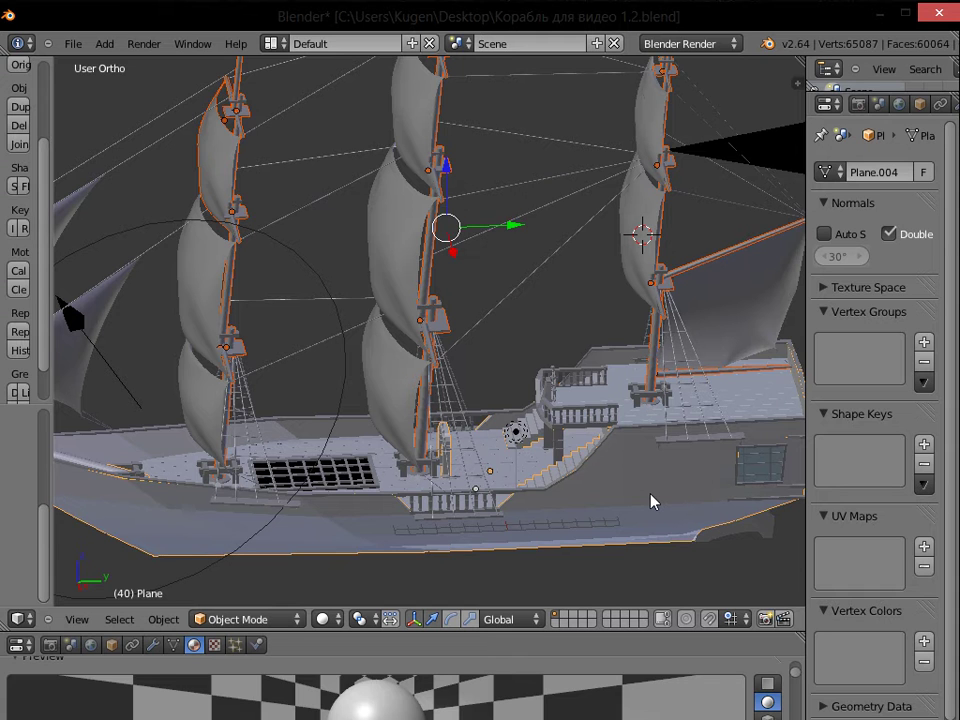
{"action": "key", "text": "ctrl+j"}
Select the joined ship, enlarge the properties area and add a new texture to its material
{"action": "middle_click_drag", "start_coordinate": [509, 498], "coordinate": [607, 519], "text": "shift"}
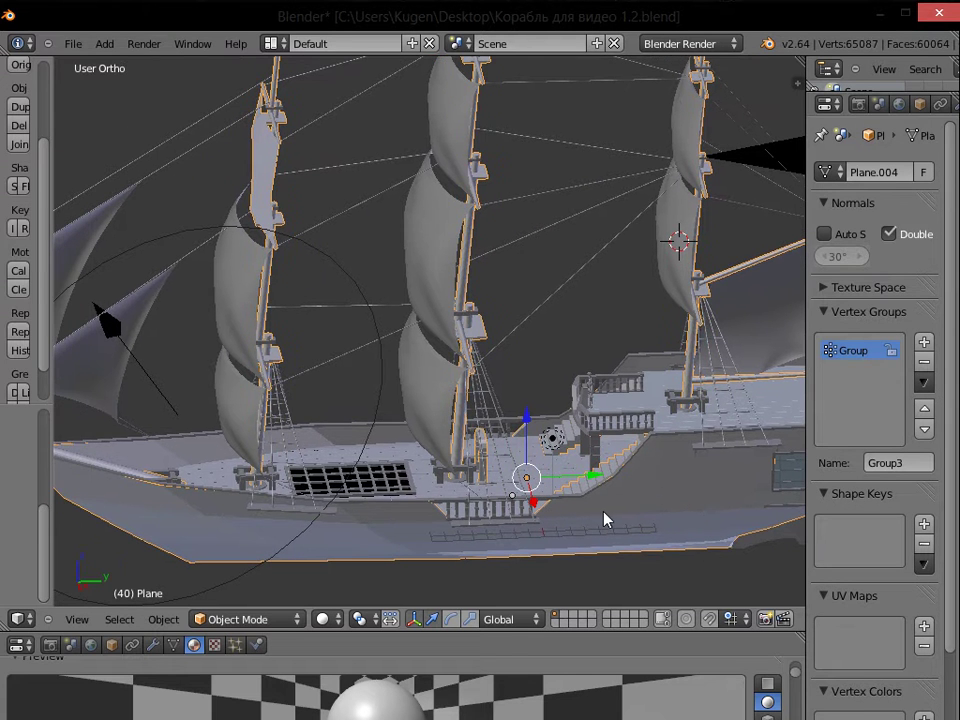
{"action": "middle_click_drag", "start_coordinate": [602, 519], "coordinate": [593, 432]}
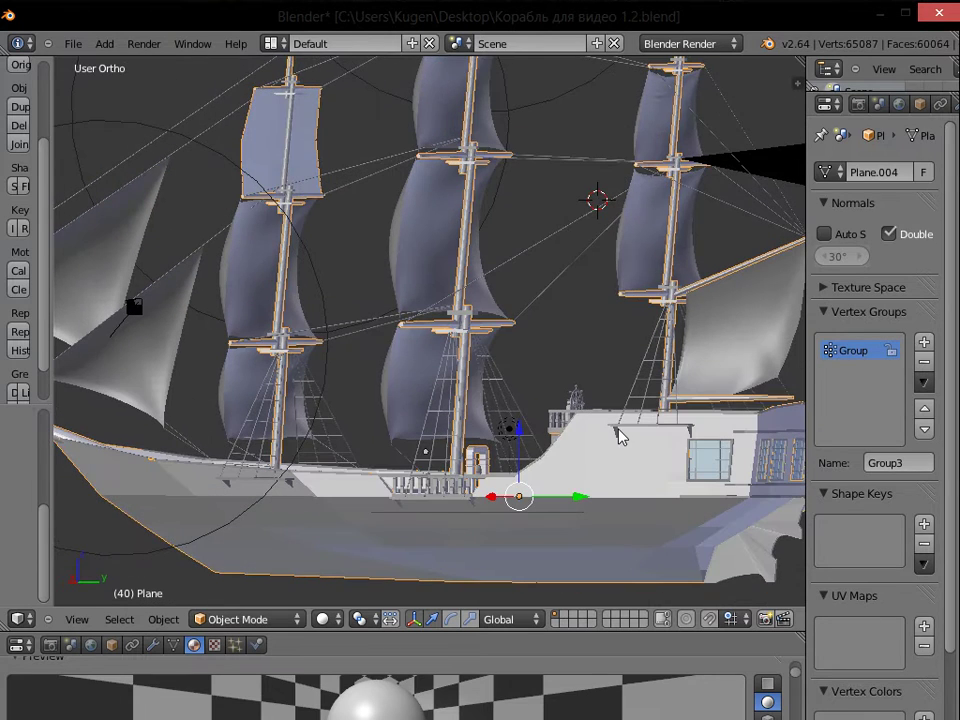
{"action": "right_click", "coordinate": [616, 434]}
{"action": "middle_click_drag", "start_coordinate": [500, 510], "coordinate": [544, 536]}
{"action": "right_click", "coordinate": [592, 537]}
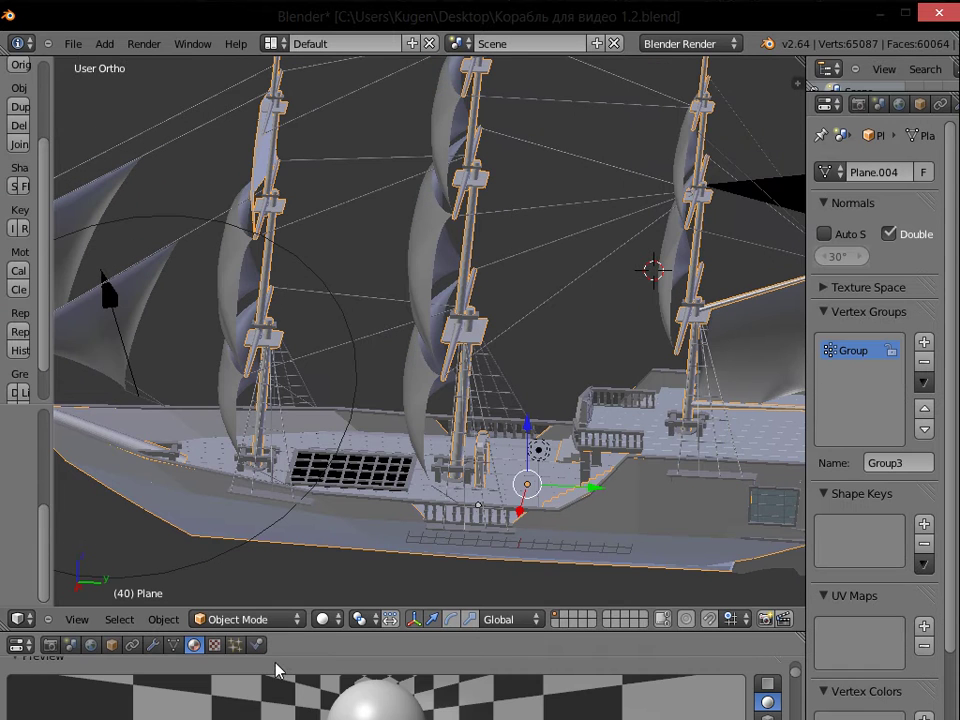
{"action": "left_click", "coordinate": [214, 644]}
{"action": "scroll", "coordinate": [316, 686], "scroll_direction": "down", "scroll_amount": 3}
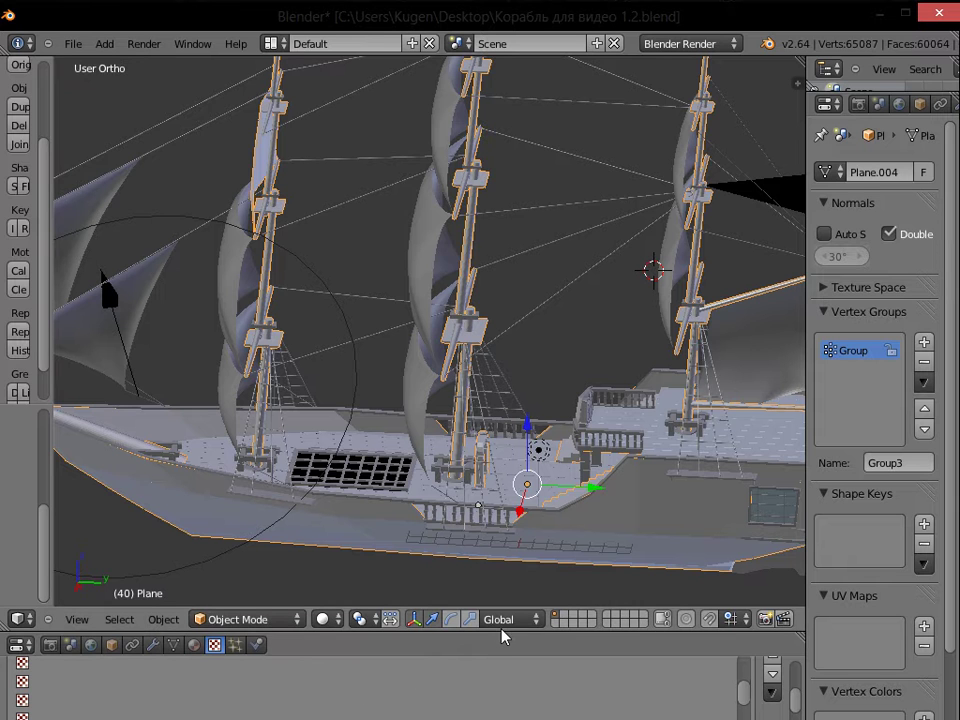
{"action": "left_click_drag", "start_coordinate": [499, 632], "coordinate": [538, 489]}
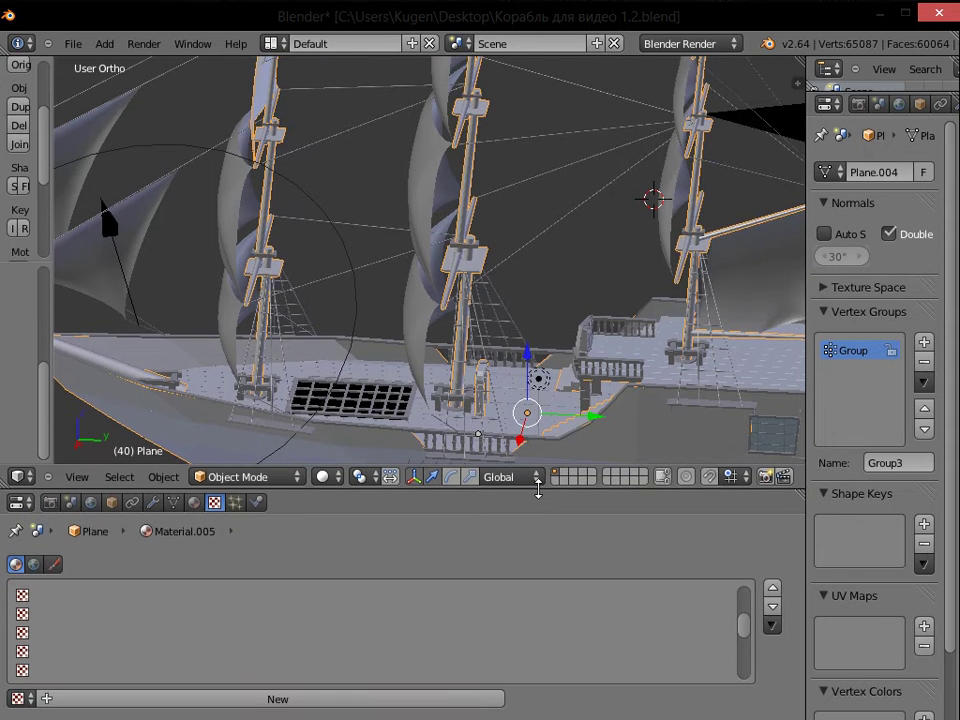
{"action": "left_click", "coordinate": [380, 699]}
Set the texture type to Image or Movie and preview both the texture and the material
{"action": "scroll", "coordinate": [557, 670], "scroll_direction": "down", "scroll_amount": 3}
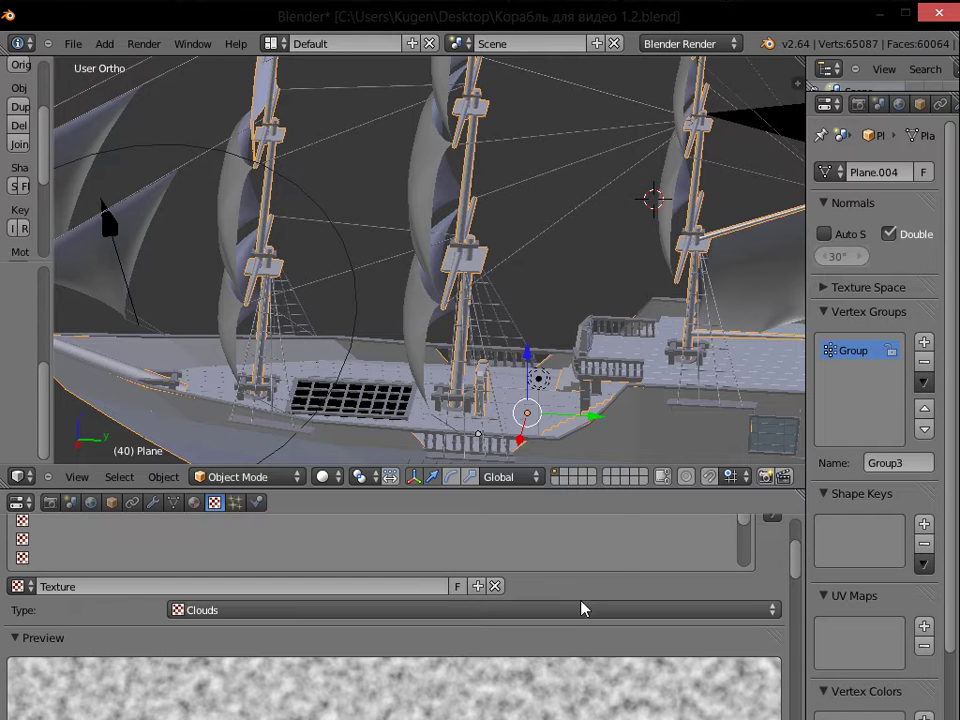
{"action": "left_click", "coordinate": [581, 609]}
{"action": "left_click", "coordinate": [122, 490]}
{"action": "scroll", "coordinate": [456, 671], "scroll_direction": "down", "scroll_amount": 5}
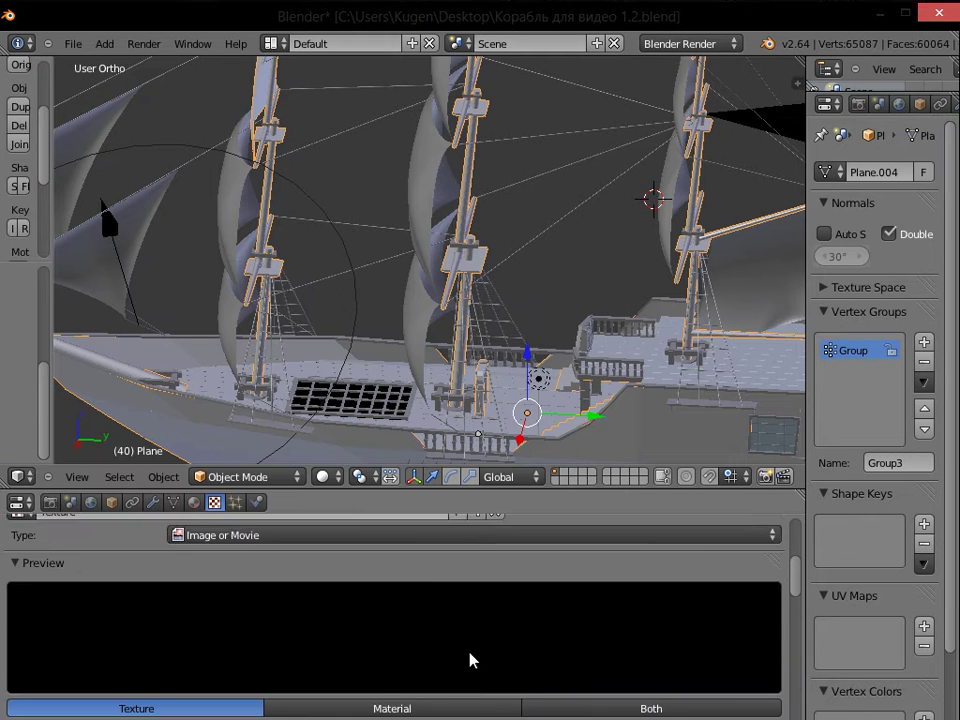
{"action": "left_click", "coordinate": [662, 636]}
Load Текстура 1.jpg from the folder G:\Текстуры\Паркет,дерево as the texture's image
{"action": "scroll", "coordinate": [691, 632], "scroll_direction": "down", "scroll_amount": 4}
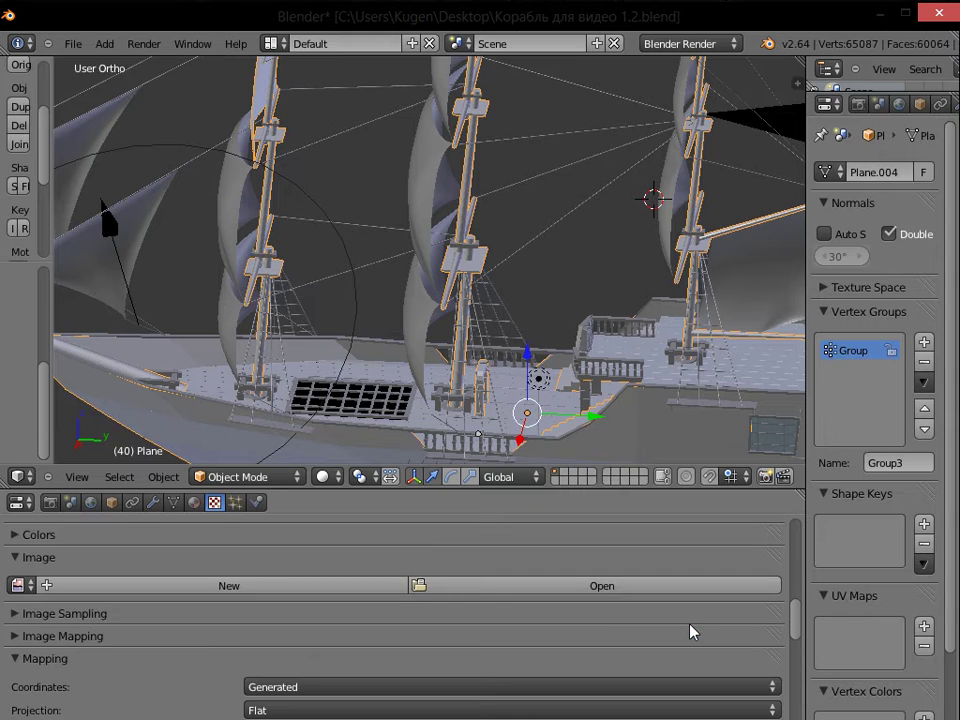
{"action": "left_click", "coordinate": [603, 588]}
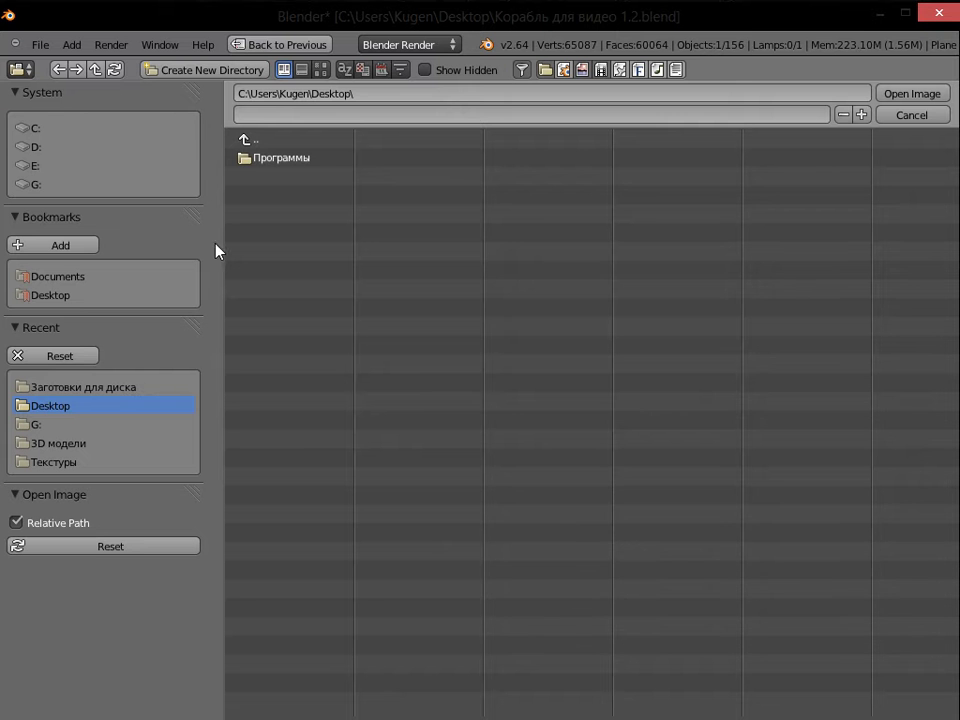
{"action": "left_click", "coordinate": [38, 183]}
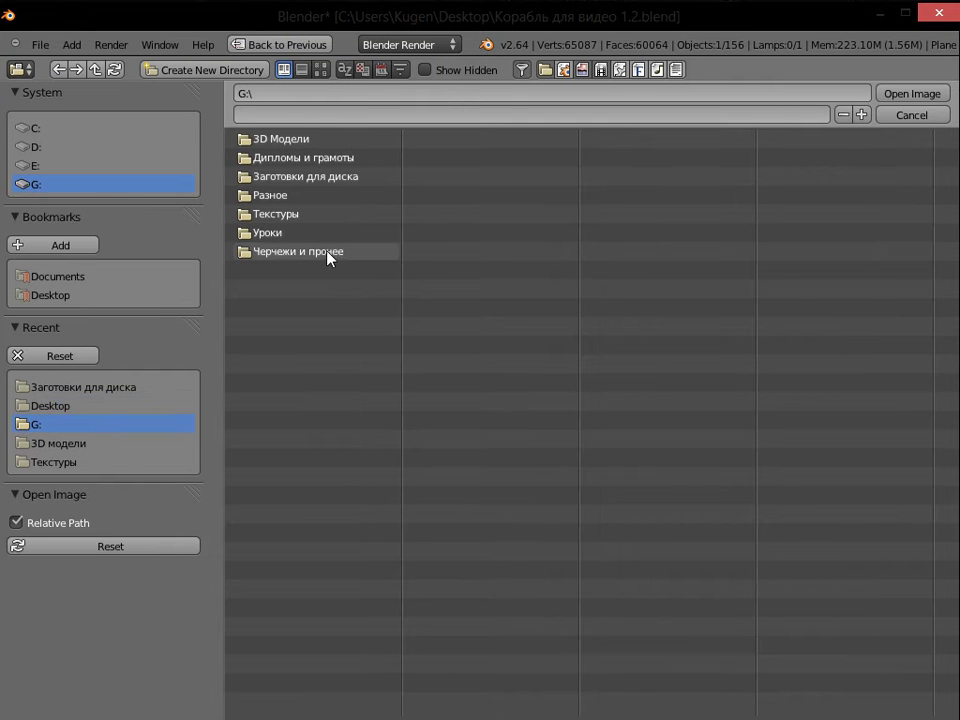
{"action": "left_click", "coordinate": [304, 216]}
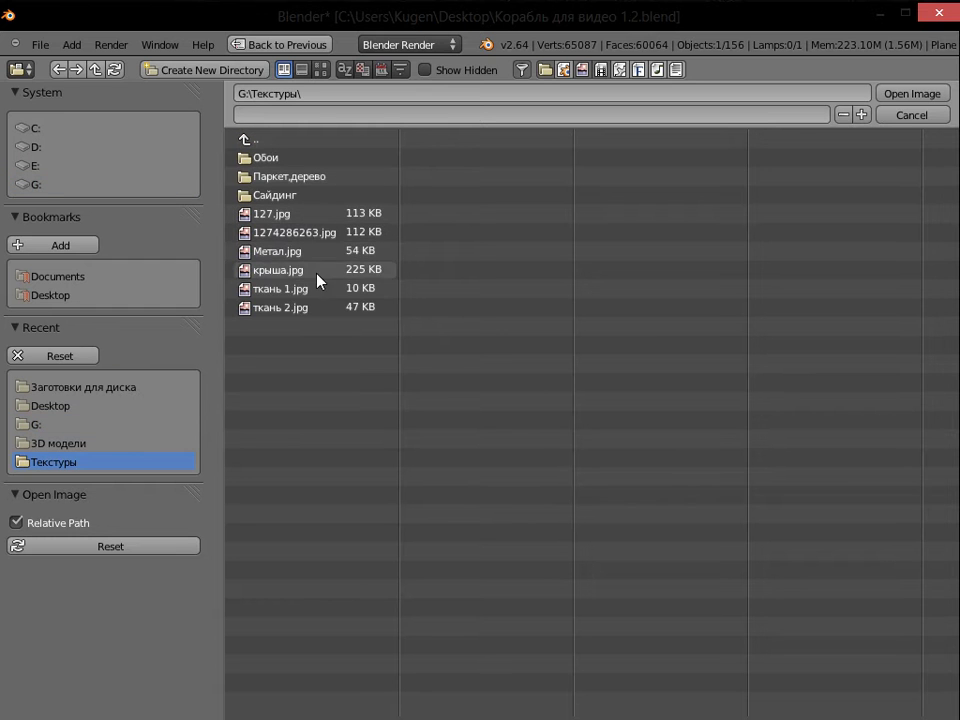
{"action": "left_click", "coordinate": [300, 179]}
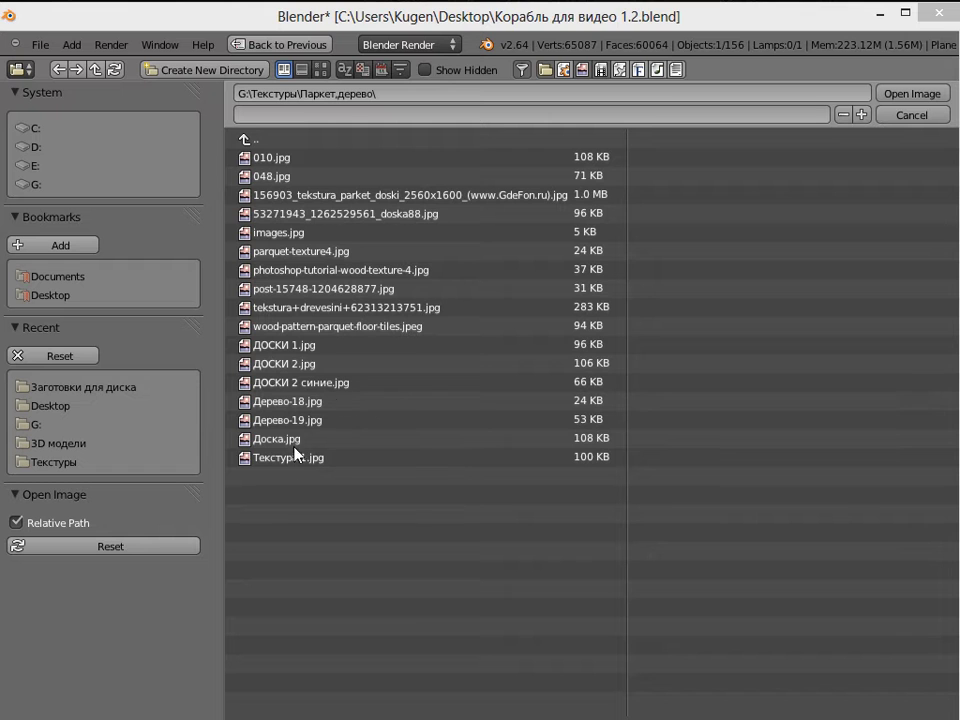
{"action": "left_click", "coordinate": [289, 459]}
{"action": "left_click", "coordinate": [909, 95]}
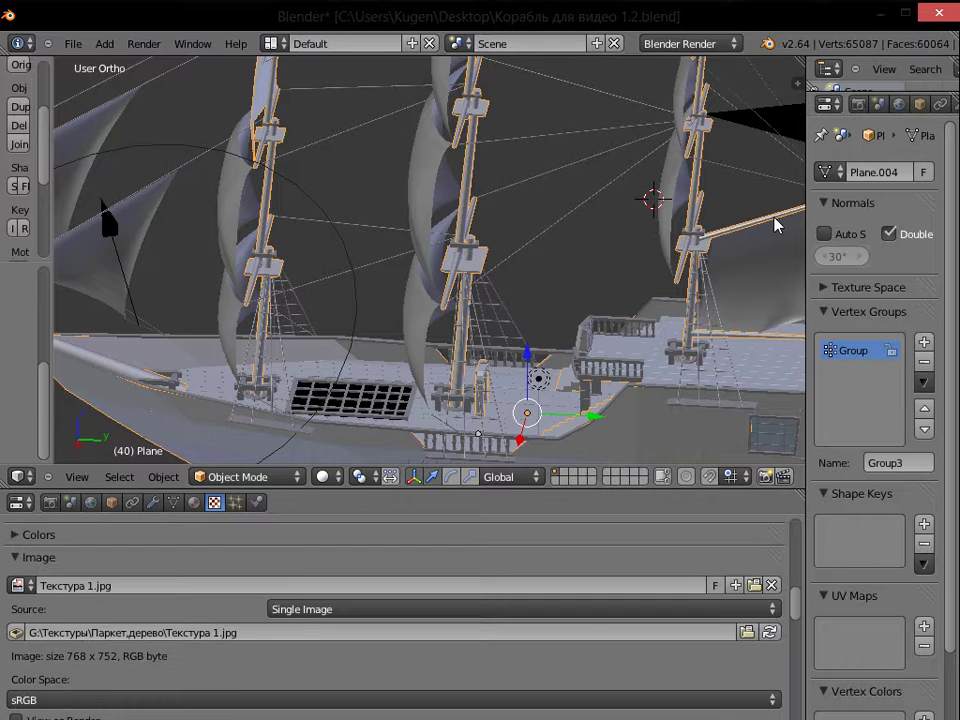
Set the texture's mapping projection to Cube
{"action": "scroll", "coordinate": [432, 647], "scroll_direction": "down", "scroll_amount": 5}
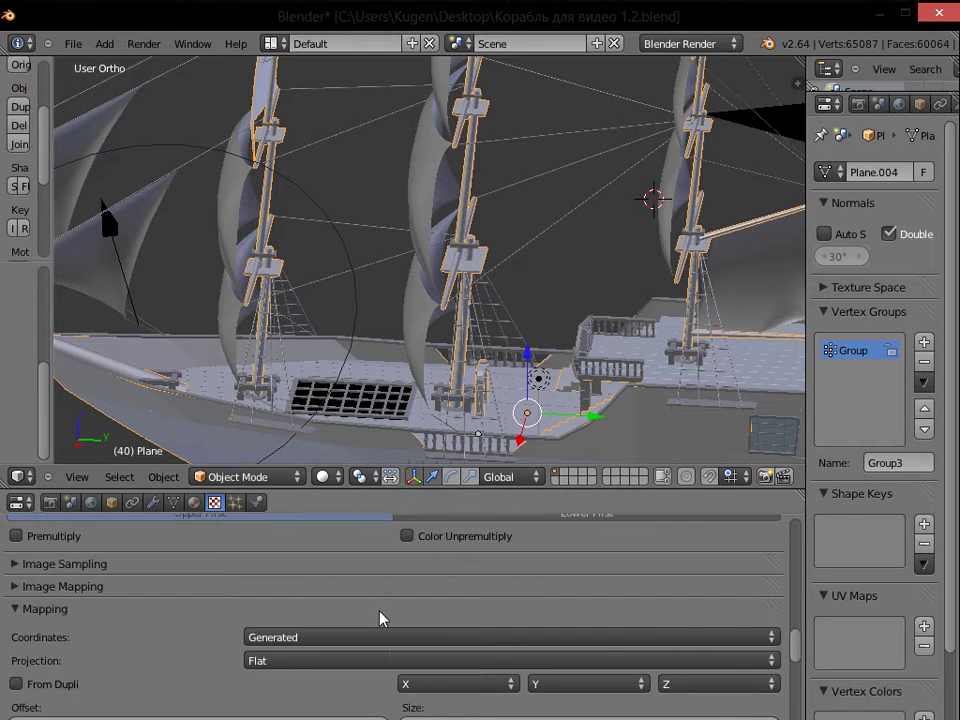
{"action": "scroll", "coordinate": [380, 618], "scroll_direction": "down", "scroll_amount": 6}
{"action": "scroll", "coordinate": [384, 620], "scroll_direction": "up", "scroll_amount": 4}
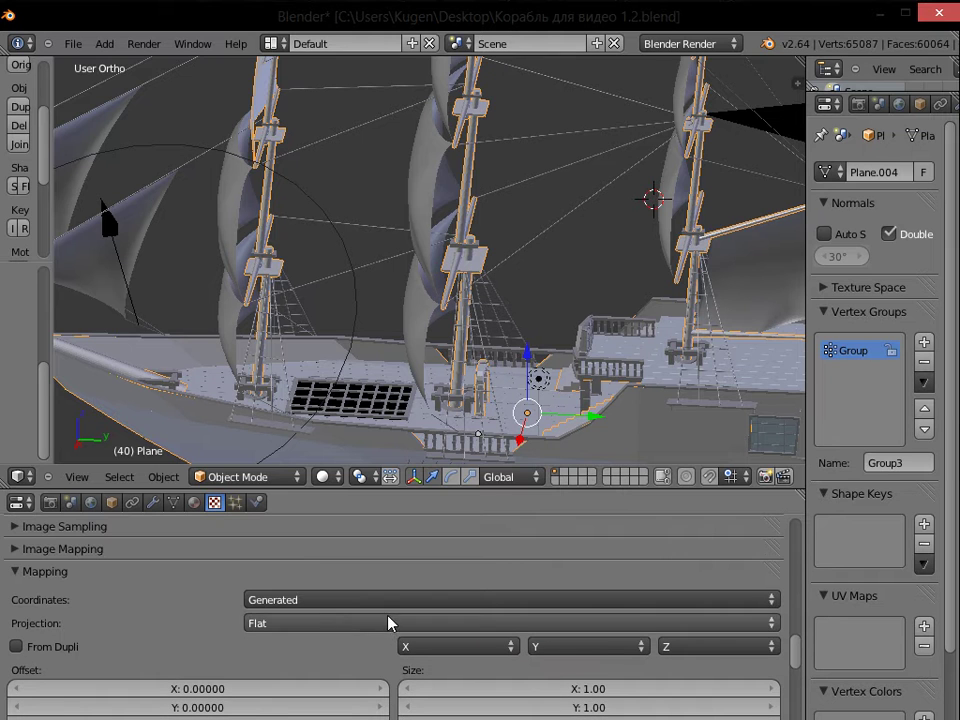
{"action": "left_click", "coordinate": [332, 623]}
{"action": "left_click", "coordinate": [57, 584]}
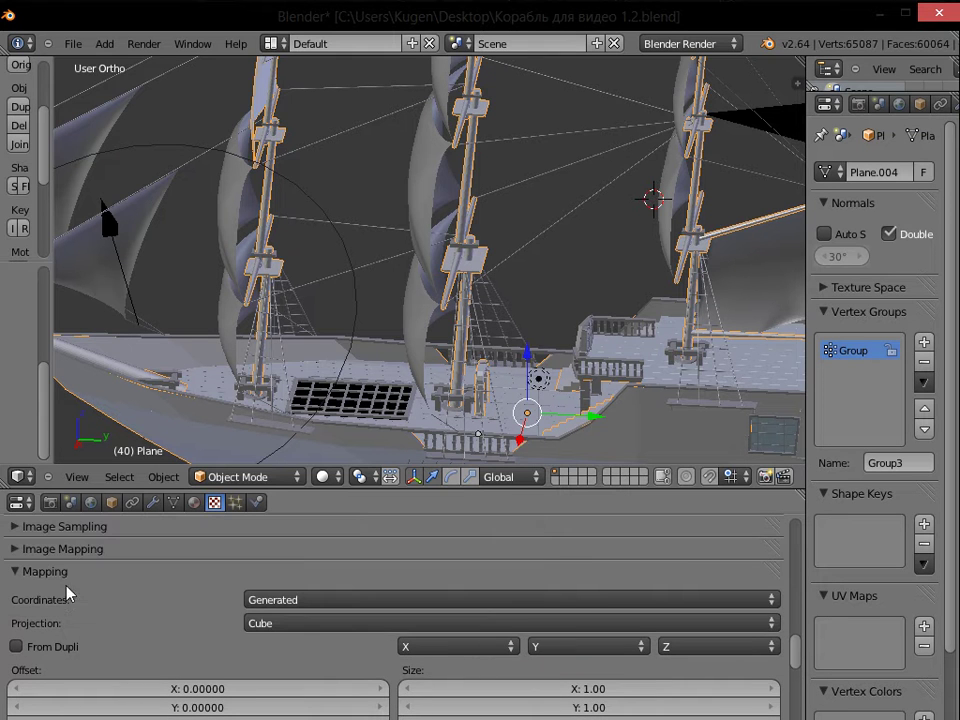
Set the texture mapping size to X 6.24, Y 6.36 and Z 6.35
{"action": "scroll", "coordinate": [636, 686], "scroll_direction": "down", "scroll_amount": 1}
{"action": "left_click_drag", "start_coordinate": [617, 653], "coordinate": [715, 651]}
{"action": "left_click_drag", "start_coordinate": [651, 679], "coordinate": [752, 692]}
{"action": "left_click_drag", "start_coordinate": [605, 663], "coordinate": [657, 667]}
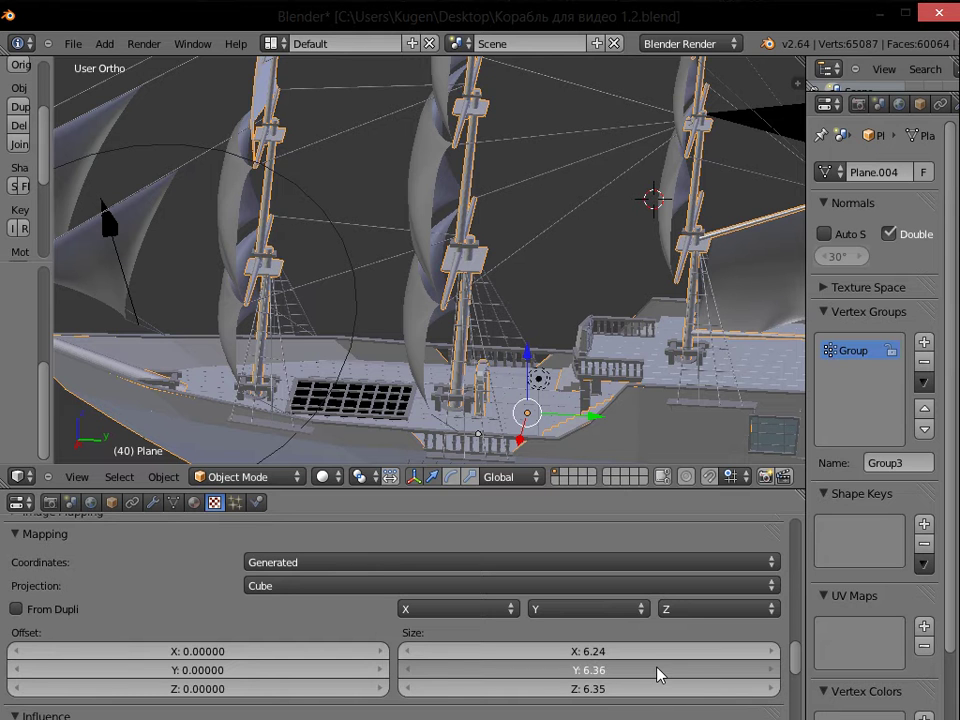
Check the ship's framing through the camera and render the scene to inspect the wood texture
{"action": "key", "text": "KP_0"}
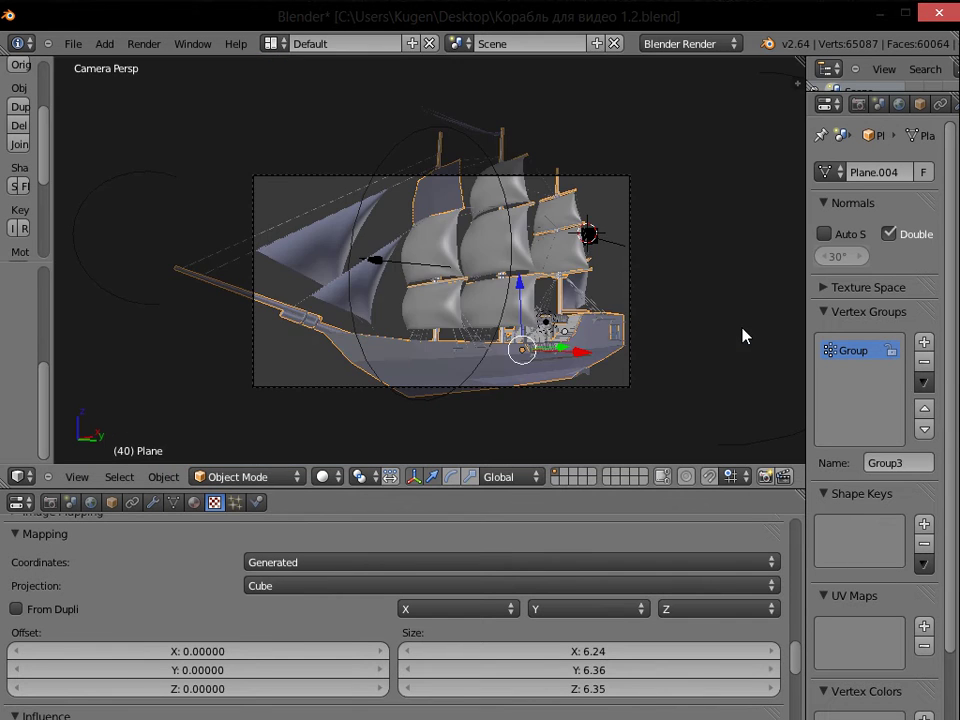
{"action": "key", "text": "KP_0"}
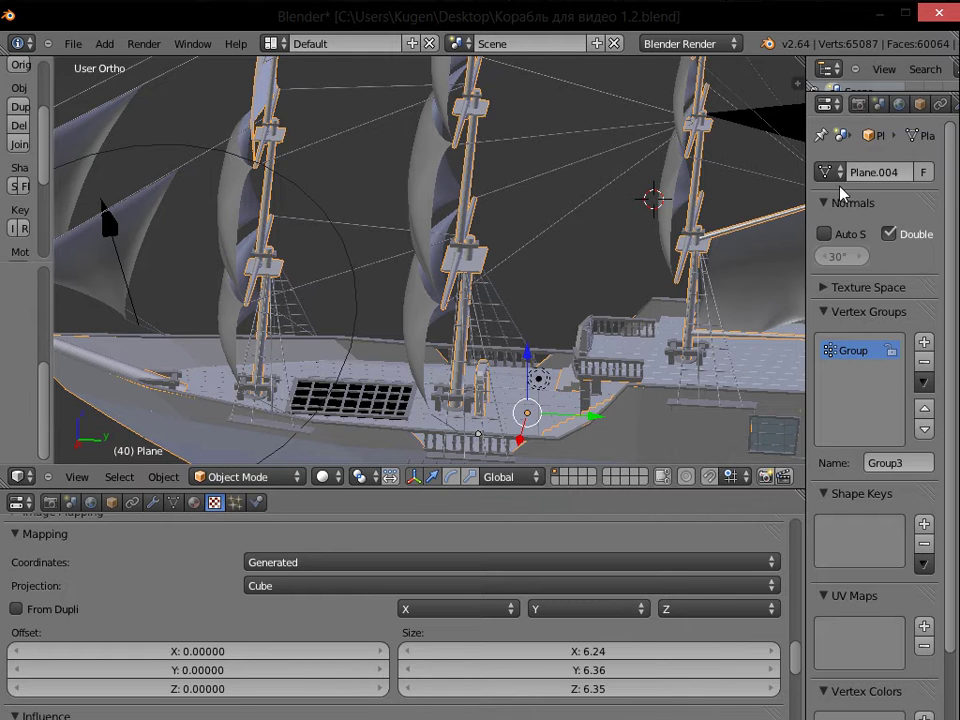
{"action": "left_click", "coordinate": [858, 105]}
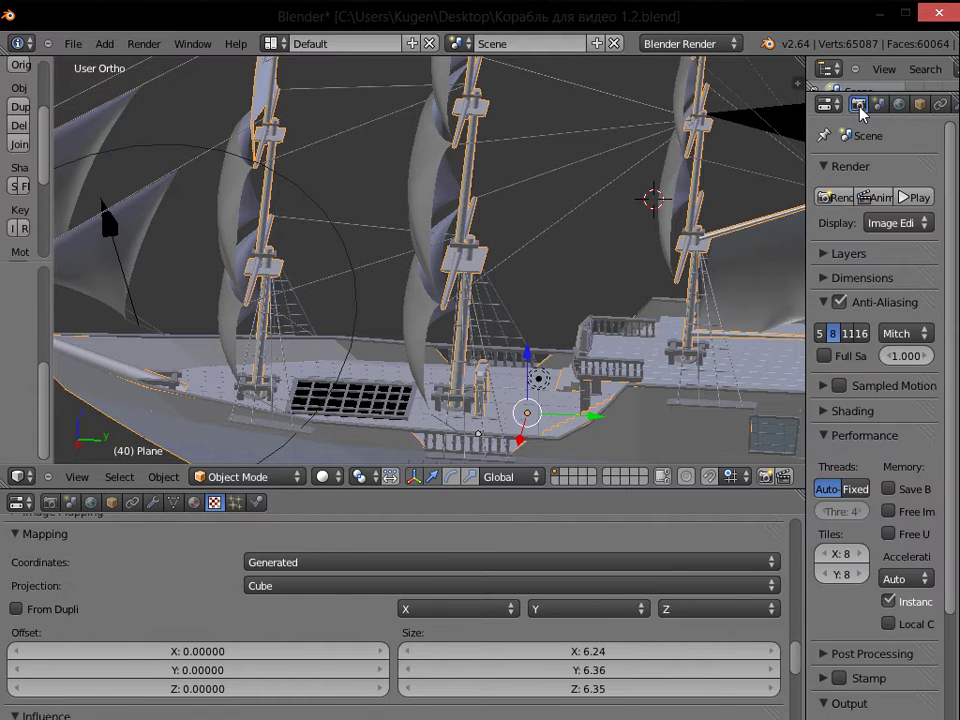
{"action": "left_click", "coordinate": [835, 200]}
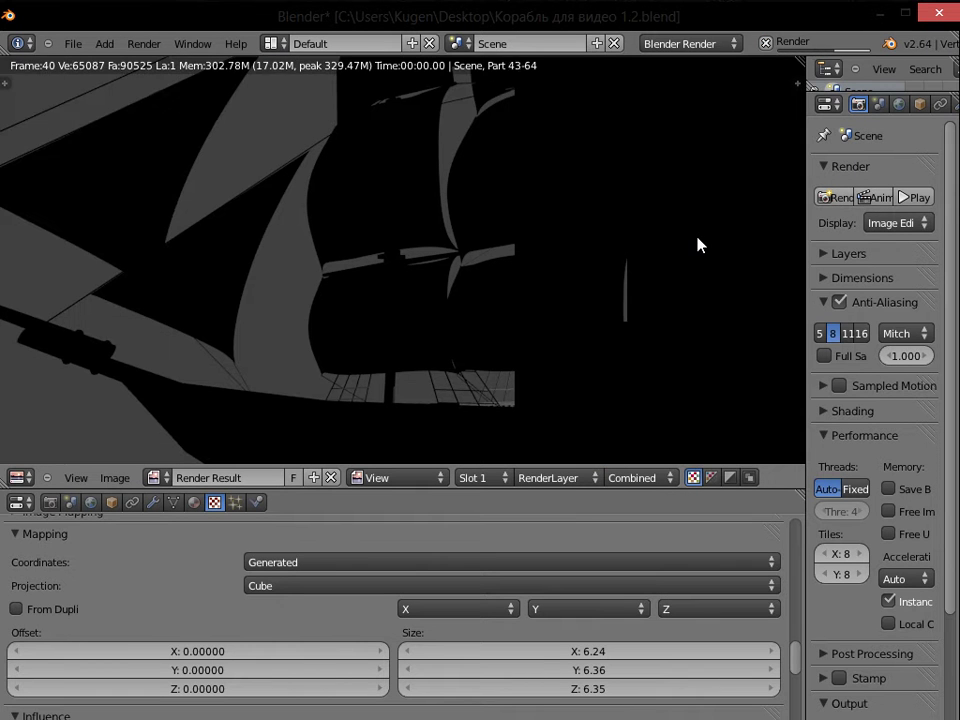
{"action": "key", "text": "Escape"}
{"action": "middle_click_drag", "start_coordinate": [470, 311], "coordinate": [548, 269], "text": "shift"}
{"action": "scroll", "coordinate": [471, 249], "scroll_direction": "down", "scroll_amount": 5}
{"action": "scroll", "coordinate": [465, 246], "scroll_direction": "up", "scroll_amount": 2}
{"action": "left_click", "coordinate": [104, 44]}
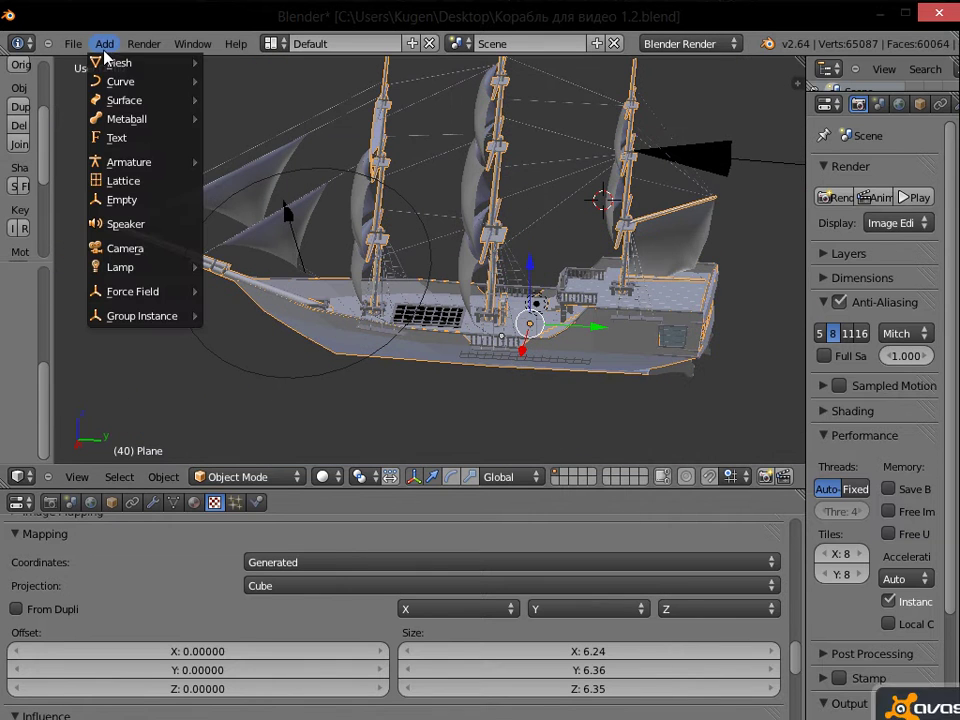
{"action": "mouse_move", "coordinate": [147, 265]}
{"action": "key", "text": "Escape"}
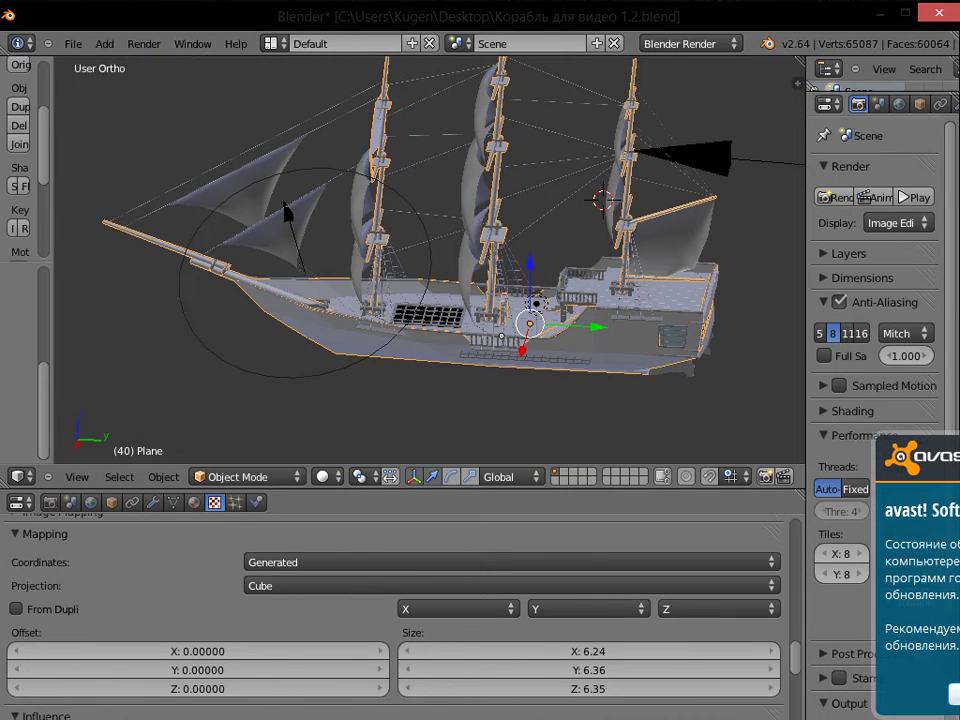
Add a Sun lamp to the scene at the 3D cursor
{"action": "left_click", "coordinate": [106, 45]}
{"action": "mouse_move", "coordinate": [155, 272]}
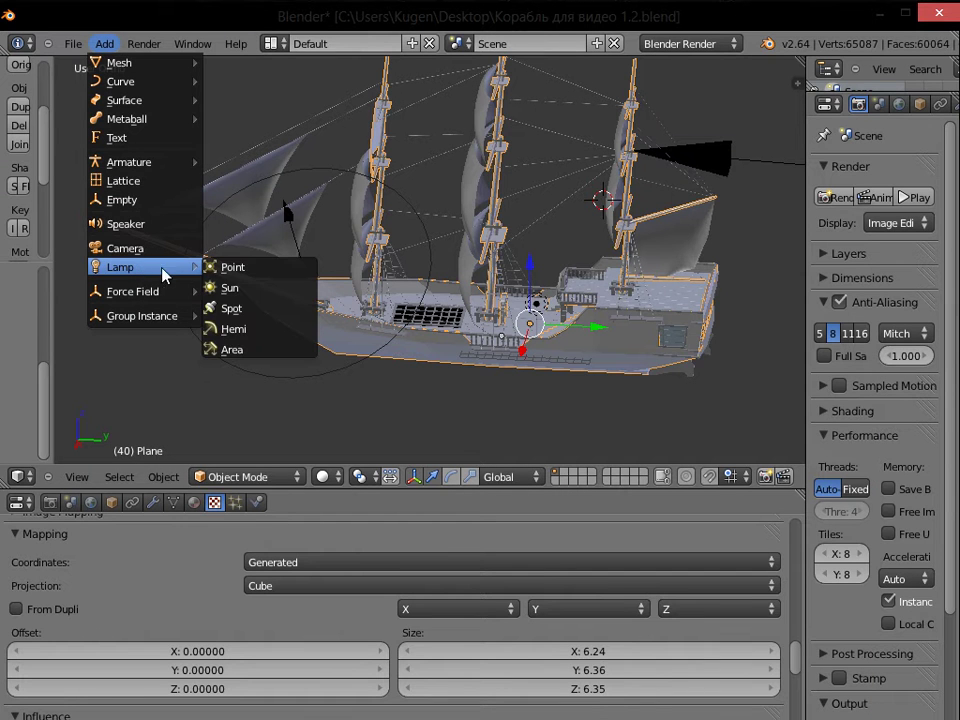
{"action": "left_click", "coordinate": [226, 287]}
In the front view, move the sun lamp outward from the ship and slightly upward, and tilt its beam toward the hull
{"action": "left_click_drag", "start_coordinate": [667, 210], "coordinate": [343, 186]}
{"action": "key", "text": "KP_1"}
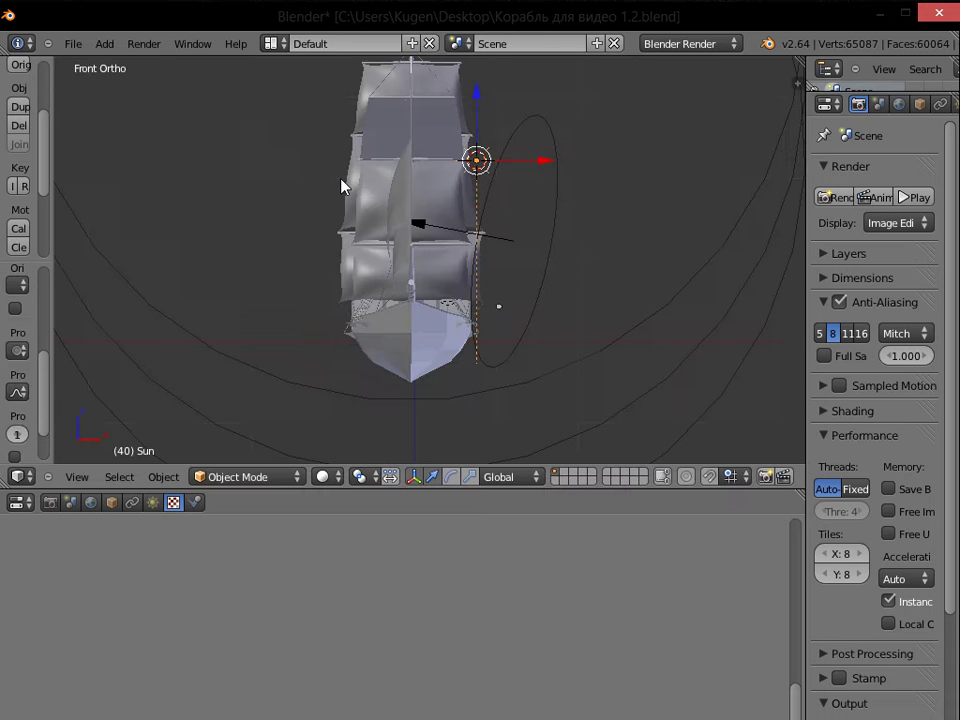
{"action": "left_click_drag", "start_coordinate": [541, 161], "coordinate": [590, 160]}
{"action": "left_click_drag", "start_coordinate": [528, 103], "coordinate": [541, 91]}
{"action": "key", "text": "r"}
{"action": "left_click", "coordinate": [684, 123]}
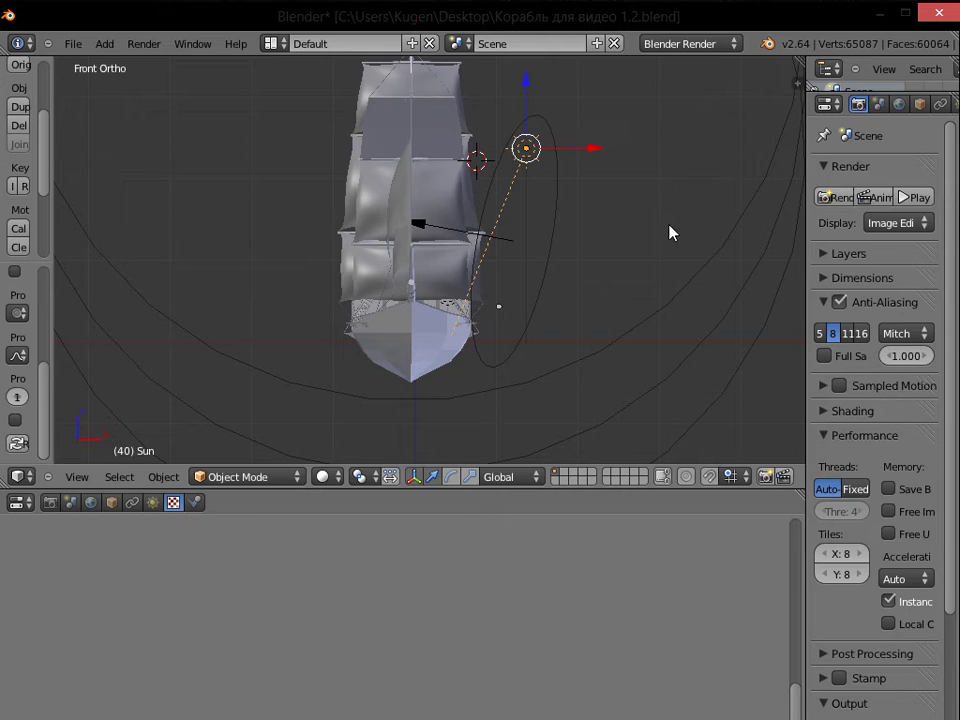
Render the scene to inspect the ship's wood texture under the sun lamp
{"action": "left_click", "coordinate": [838, 197]}
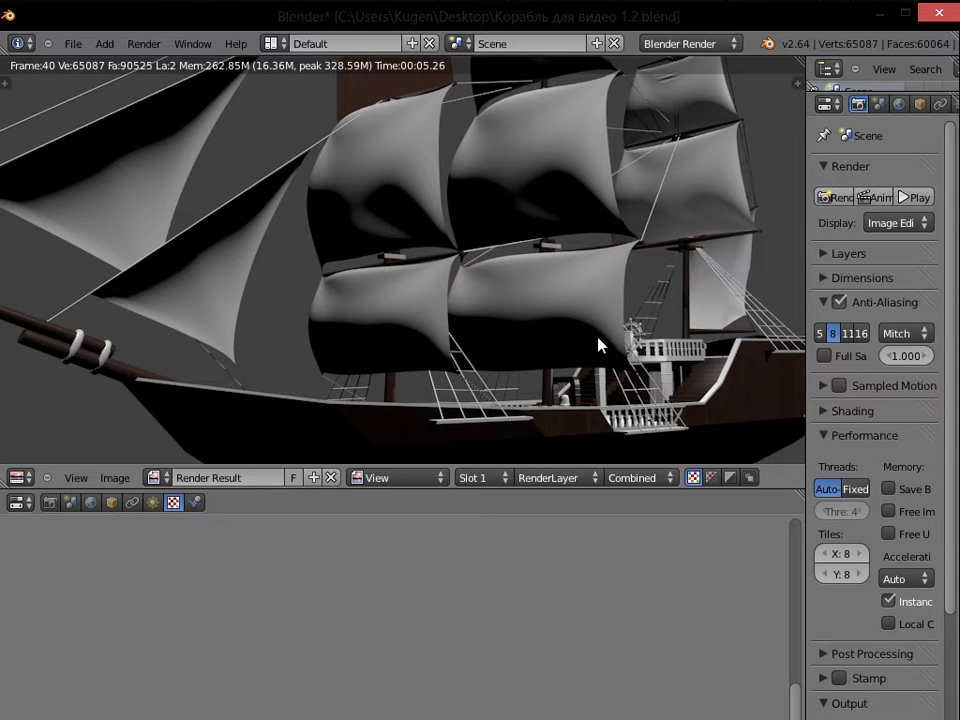
{"action": "key", "text": "Escape"}
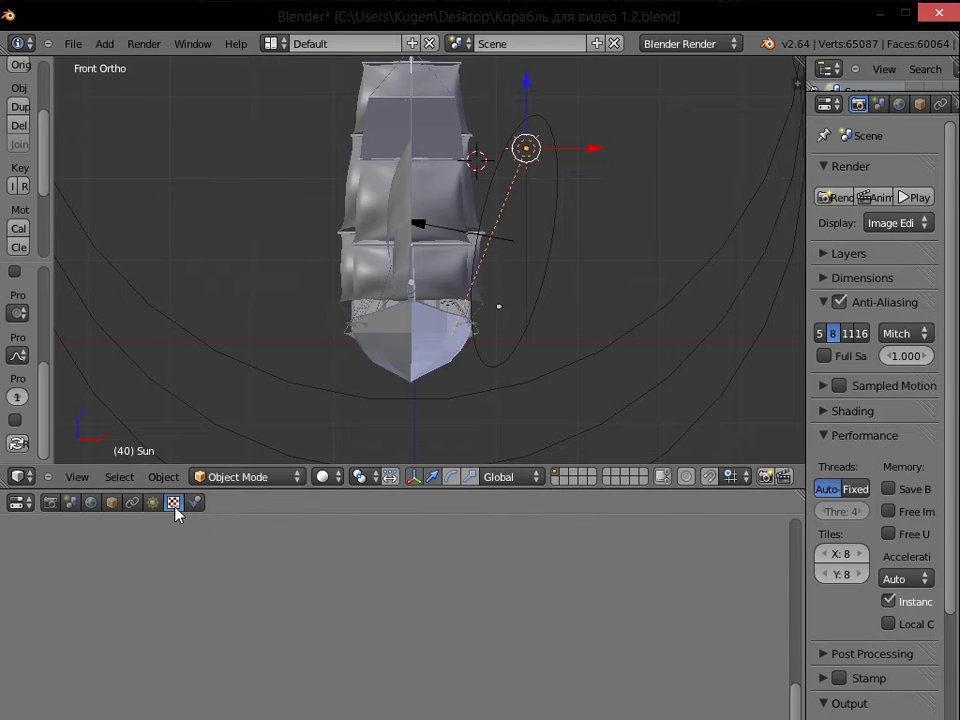
Replace the image of the joined ship's wood texture with ДОСКИ 2.jpg from the Паркет,дерево folder
{"action": "right_click", "coordinate": [420, 369]}
{"action": "scroll", "coordinate": [443, 607], "scroll_direction": "down", "scroll_amount": 2}
{"action": "scroll", "coordinate": [443, 607], "scroll_direction": "up", "scroll_amount": 8}
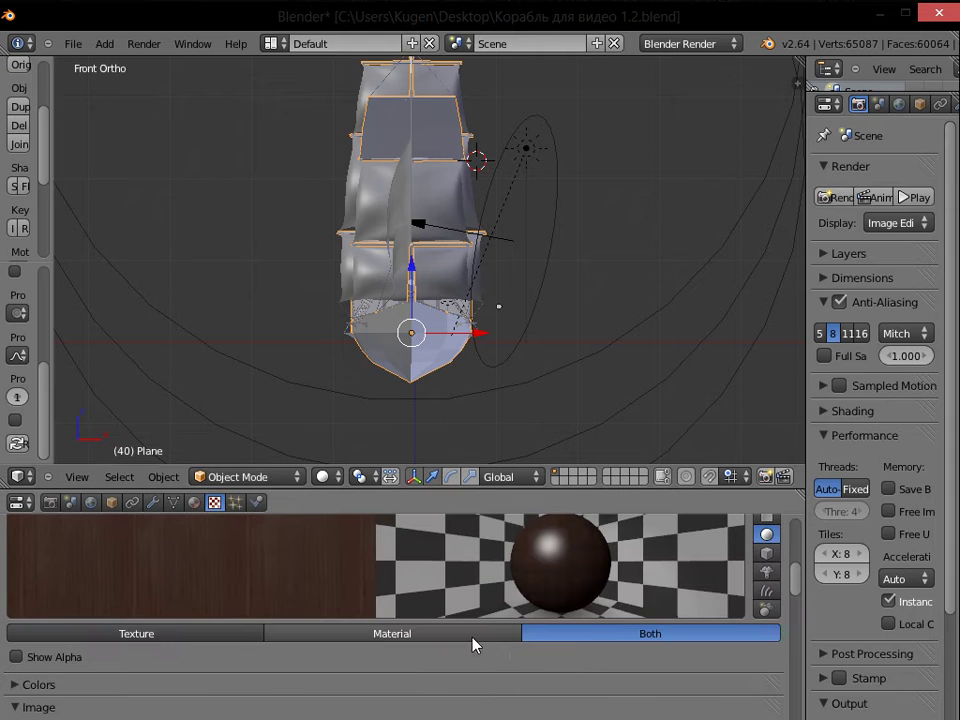
{"action": "scroll", "coordinate": [585, 683], "scroll_direction": "up", "scroll_amount": 2}
{"action": "scroll", "coordinate": [585, 683], "scroll_direction": "down", "scroll_amount": 6}
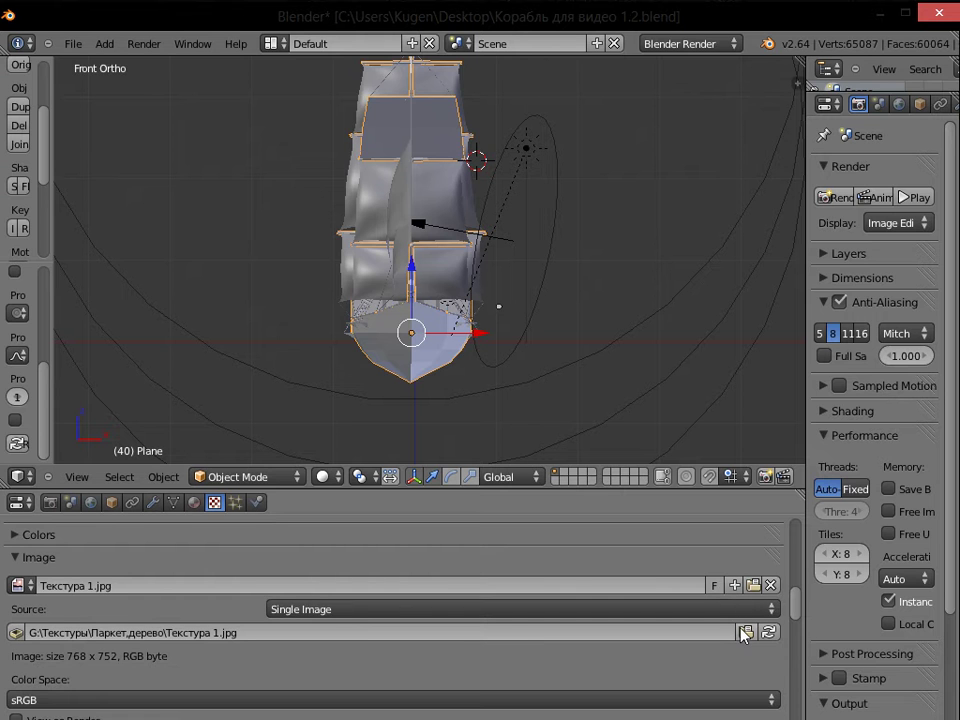
{"action": "left_click", "coordinate": [745, 633]}
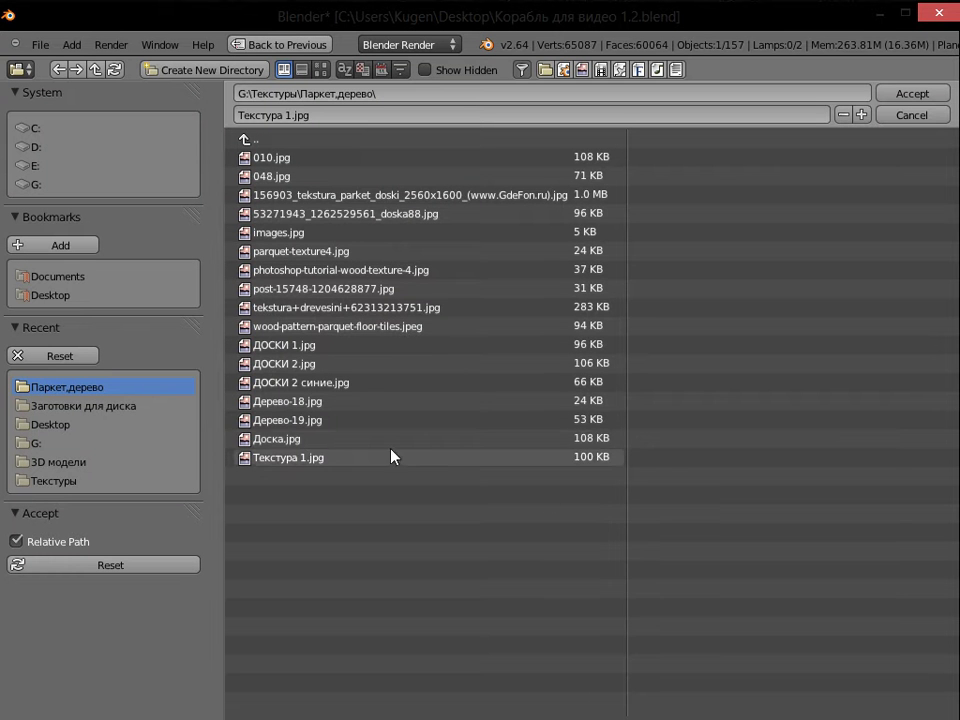
{"action": "left_click", "coordinate": [315, 364]}
{"action": "left_click", "coordinate": [903, 100]}
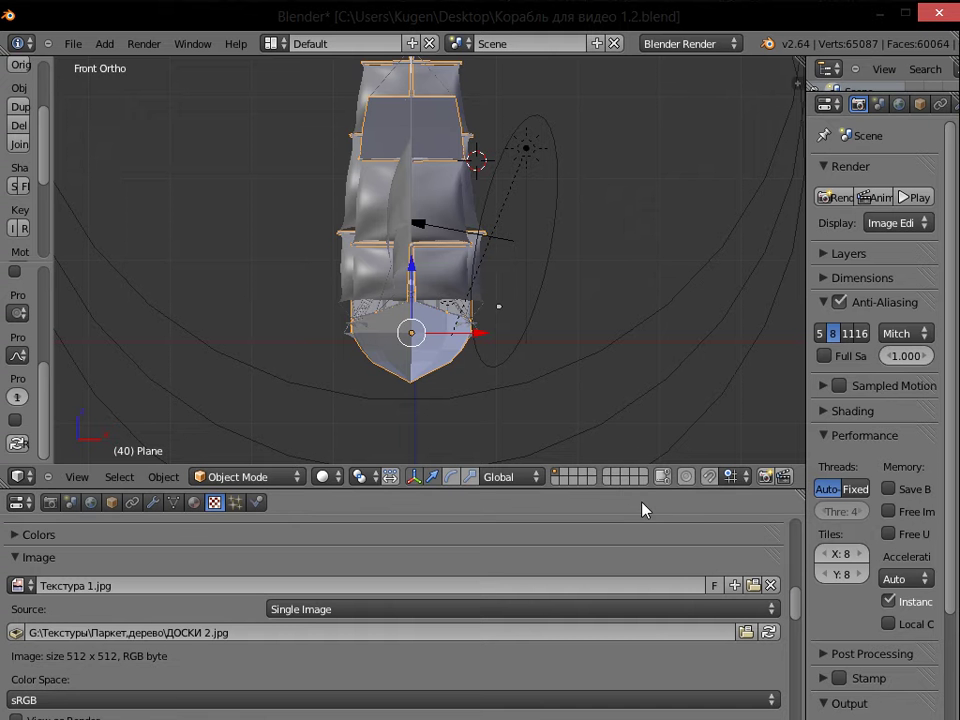
Render the scene to inspect the replaced wood texture on the hull and masts
{"action": "left_click", "coordinate": [836, 199]}
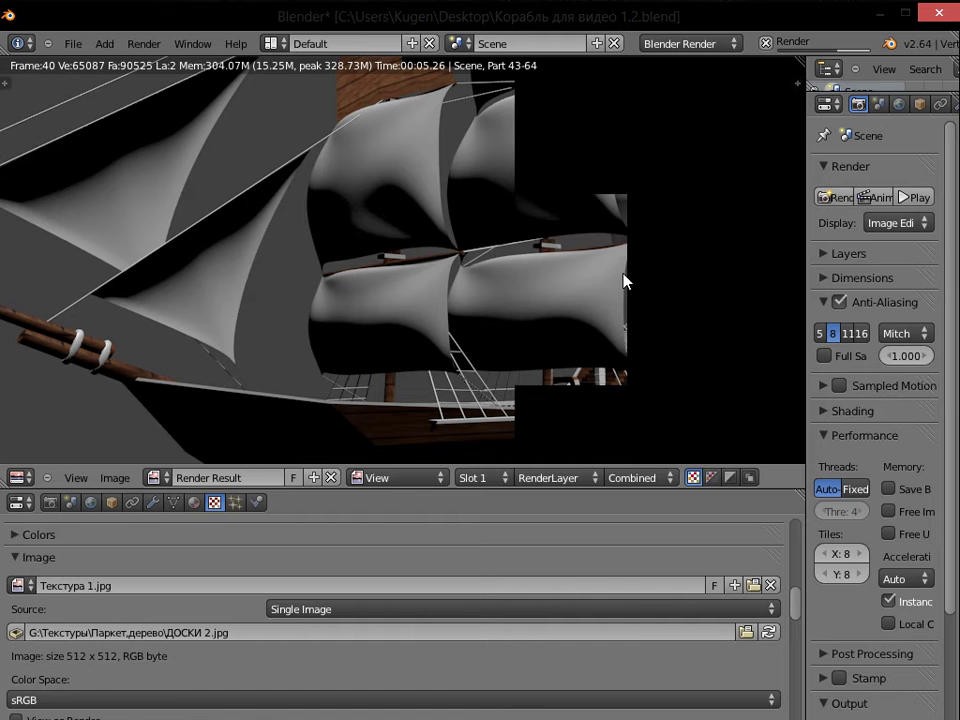
{"action": "middle_click_drag", "start_coordinate": [589, 237], "coordinate": [530, 300]}
{"action": "scroll", "coordinate": [529, 300], "scroll_direction": "down", "scroll_amount": 3}
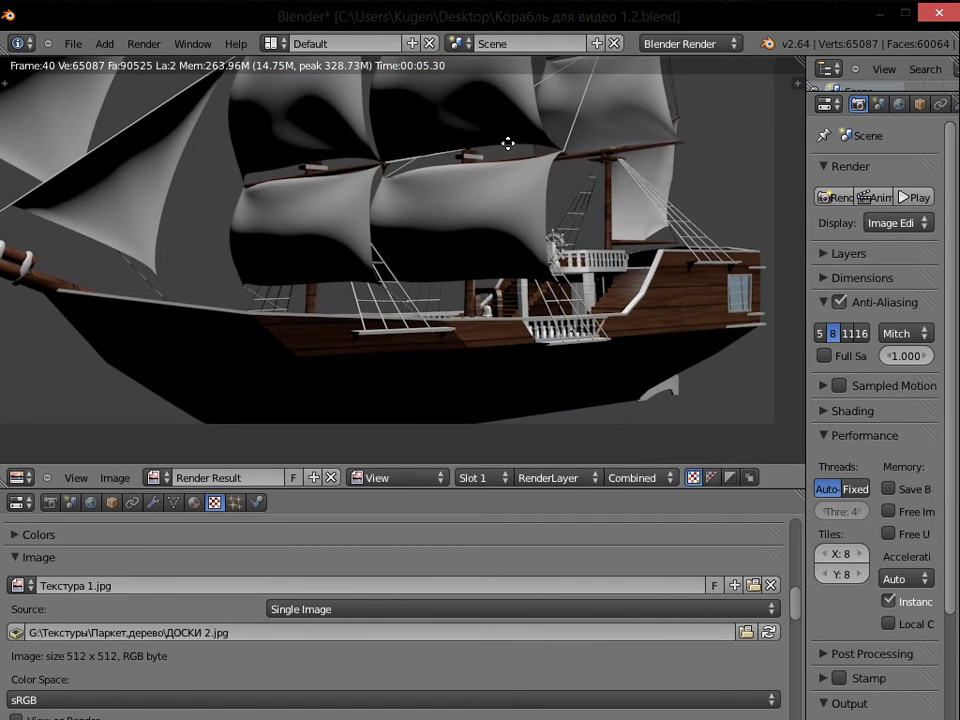
{"action": "key", "text": "Escape"}
{"action": "scroll", "coordinate": [666, 654], "scroll_direction": "down", "scroll_amount": 10}
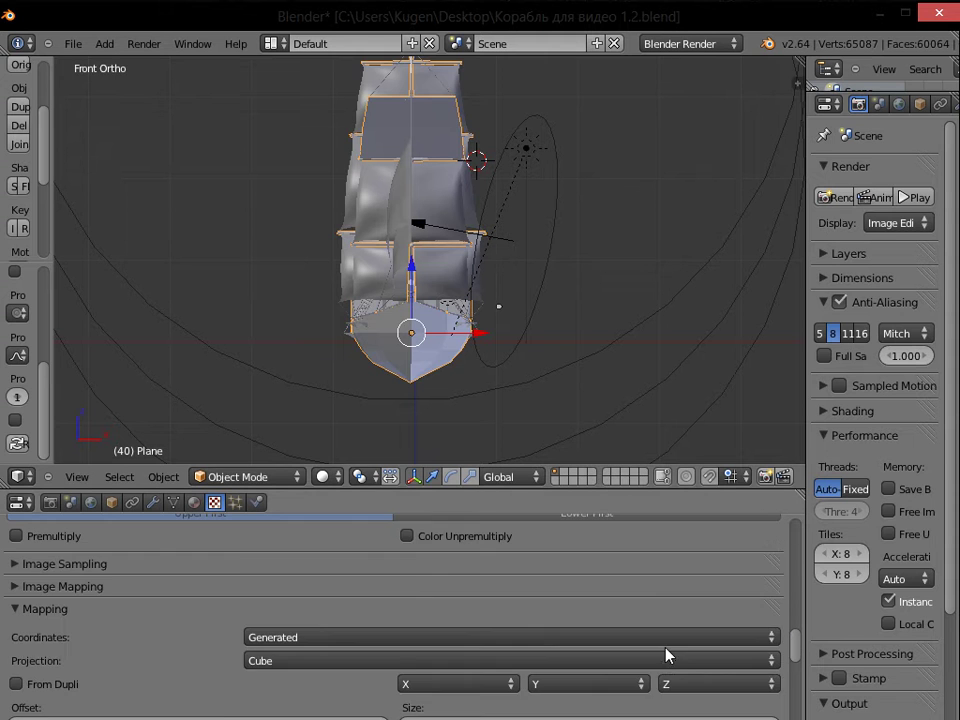
{"action": "middle_click_drag", "start_coordinate": [564, 162], "coordinate": [463, 323], "text": "shift"}
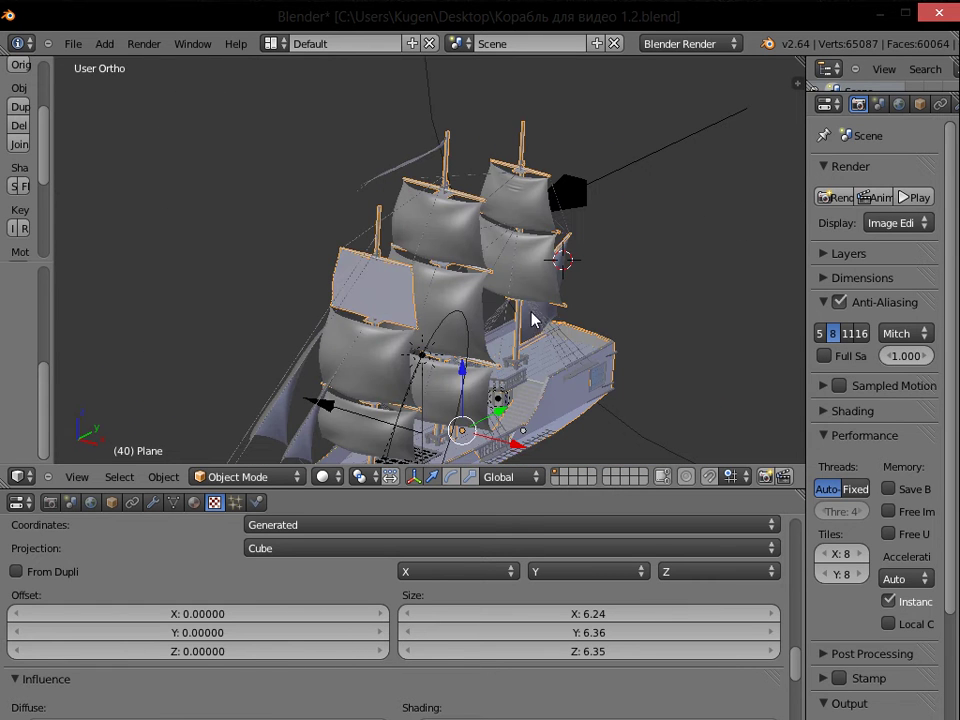
{"action": "key", "text": "a"}
{"action": "key", "text": "a"}
{"action": "right_click", "coordinate": [422, 354]}
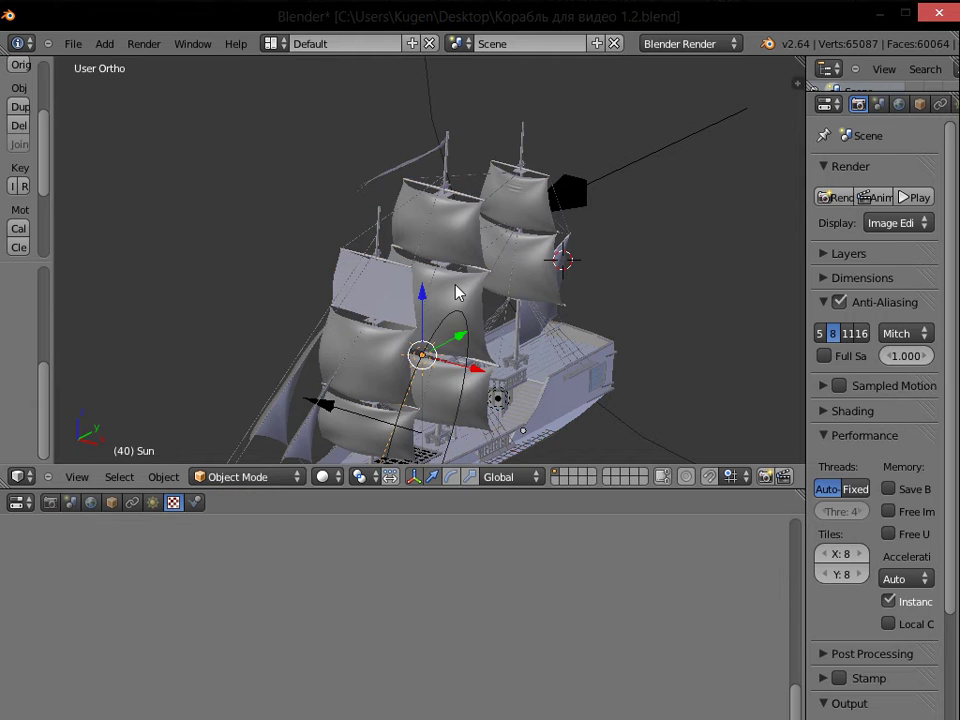
{"action": "right_click", "coordinate": [490, 293]}
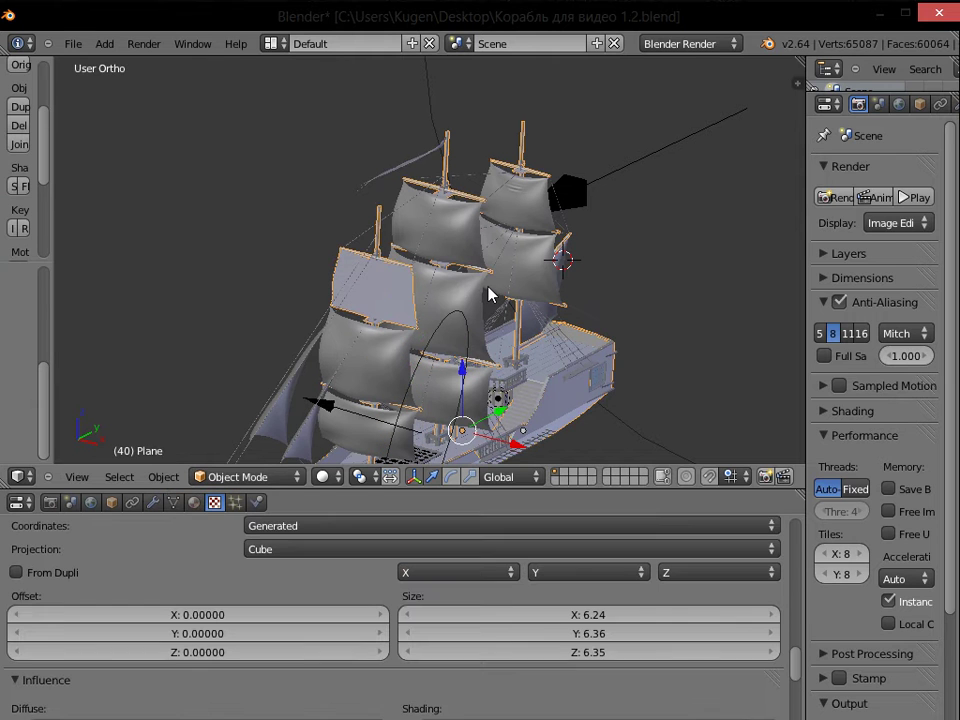
Undo the recent lamp, texture and join changes back to the separate, selected hull, mast and yard parts
{"action": "key", "text": "ctrl+z"}
{"action": "key", "text": "ctrl+z"}
{"action": "key", "text": "ctrl+z"}
{"action": "key", "text": "ctrl+z"}
{"action": "key", "text": "ctrl+z"}
{"action": "middle_click_drag", "start_coordinate": [596, 307], "coordinate": [518, 307]}
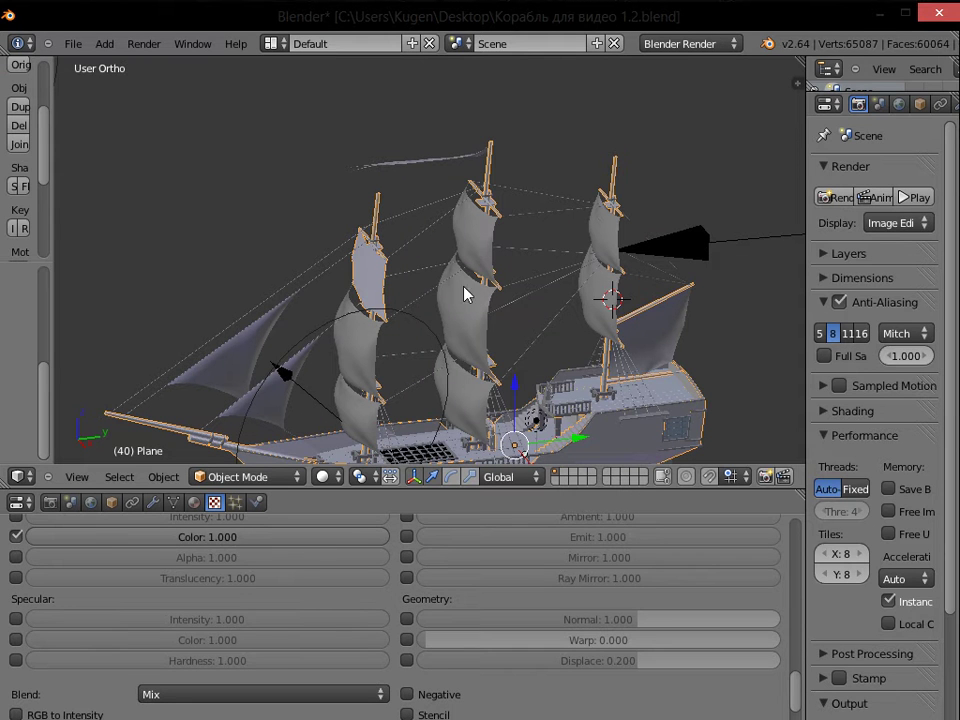
{"action": "key", "text": "ctrl+z"}
{"action": "key", "text": "ctrl+z"}
{"action": "key", "text": "ctrl+z"}
{"action": "middle_click_drag", "start_coordinate": [483, 315], "coordinate": [438, 173], "text": "shift"}
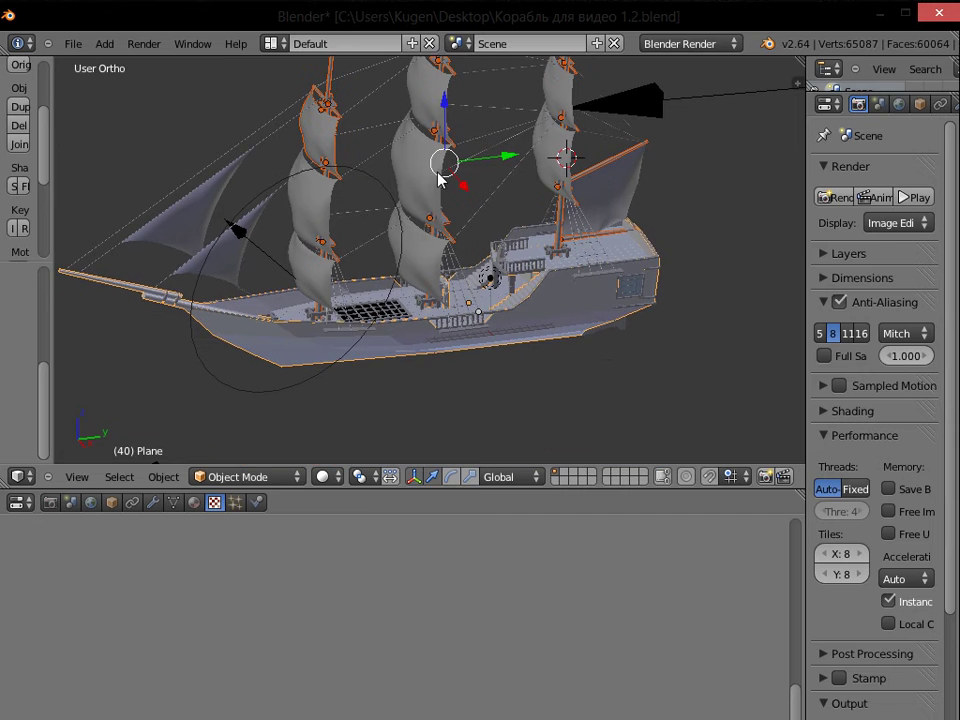
Try to exclude the foremast's top sail from the selection and join the remaining ship parts
{"action": "right_click", "coordinate": [330, 141], "text": "shift"}
{"action": "right_click", "coordinate": [324, 148], "text": "shift"}
{"action": "right_click", "coordinate": [319, 152], "text": "shift"}
{"action": "right_click", "coordinate": [345, 158], "text": "shift"}
{"action": "scroll", "coordinate": [405, 208], "scroll_direction": "up", "scroll_amount": 5}
{"action": "middle_click_drag", "start_coordinate": [639, 317], "coordinate": [568, 287]}
{"action": "right_click", "coordinate": [503, 258], "text": "shift"}
{"action": "right_click", "coordinate": [503, 258], "text": "shift"}
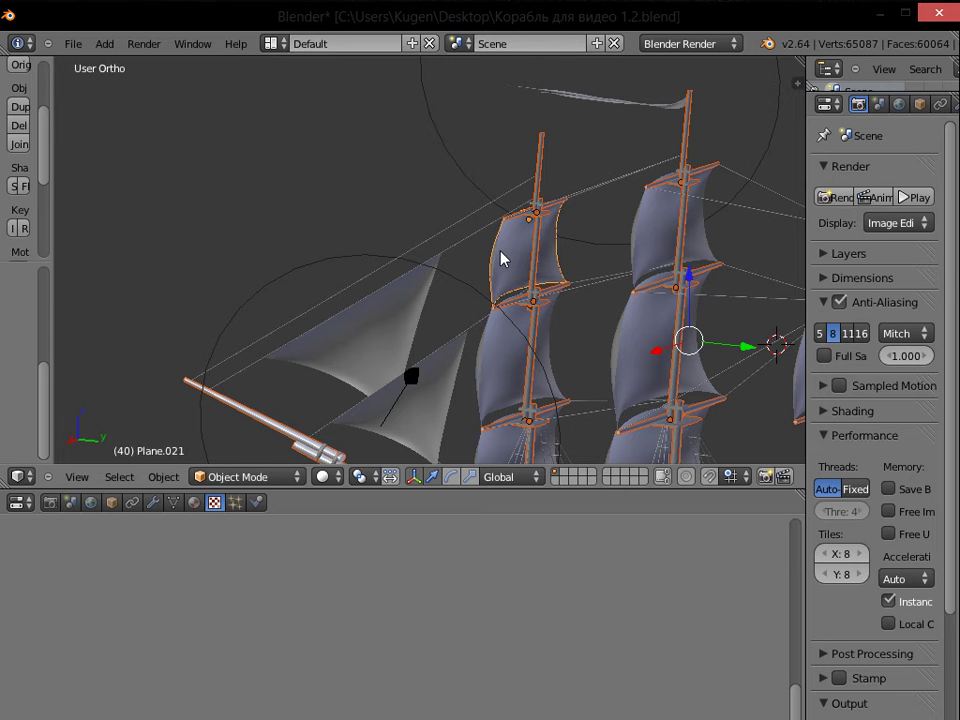
{"action": "middle_click_drag", "start_coordinate": [603, 346], "coordinate": [580, 231]}
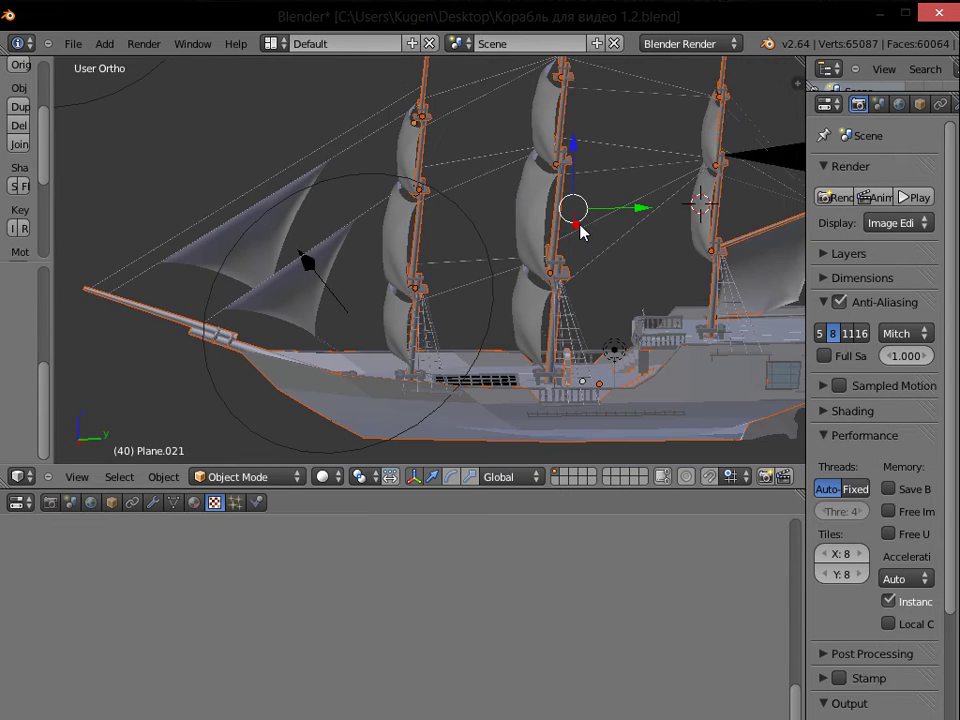
{"action": "key", "text": "ctrl+j"}
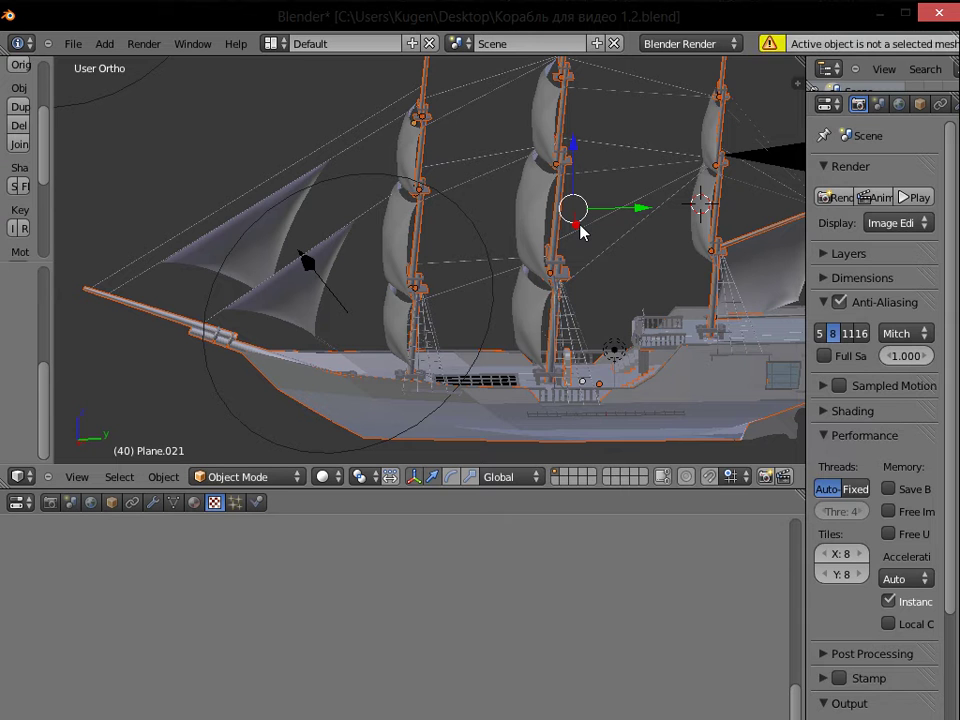
{"action": "middle_click_drag", "start_coordinate": [628, 240], "coordinate": [426, 255]}
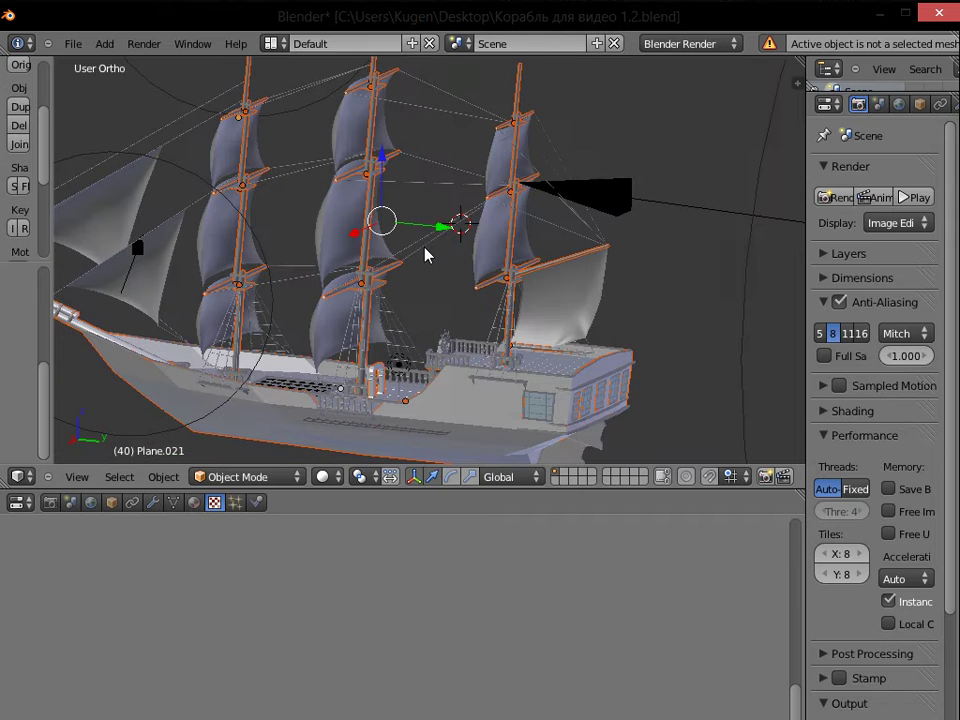
{"action": "key", "text": "ctrl+j"}
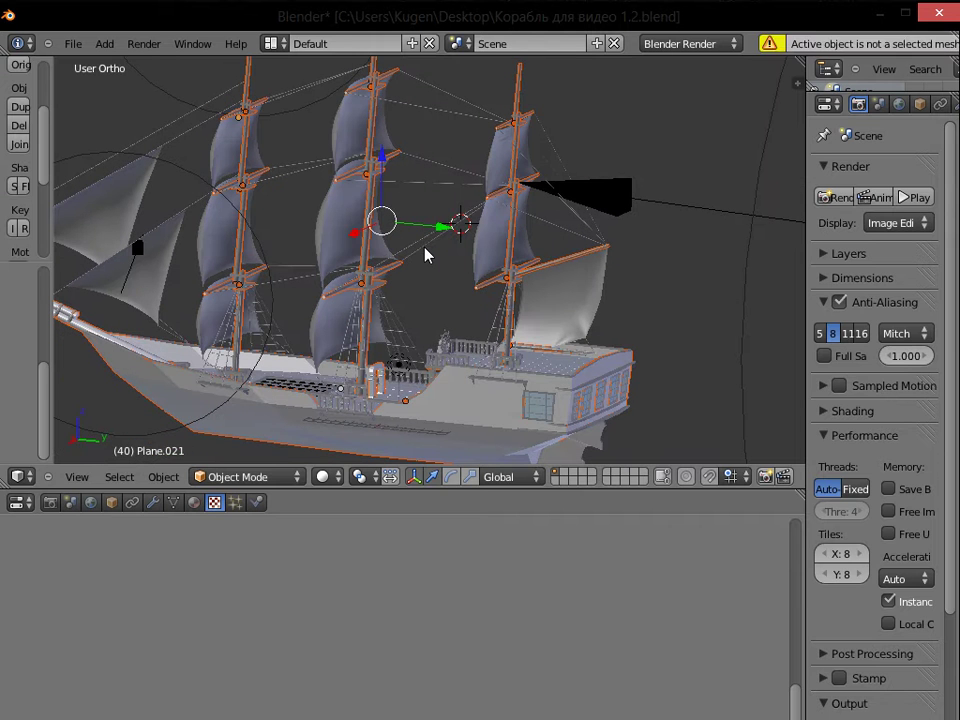
{"action": "middle_click_drag", "start_coordinate": [418, 268], "coordinate": [570, 302]}
{"action": "scroll", "coordinate": [457, 282], "scroll_direction": "up", "scroll_amount": 4}
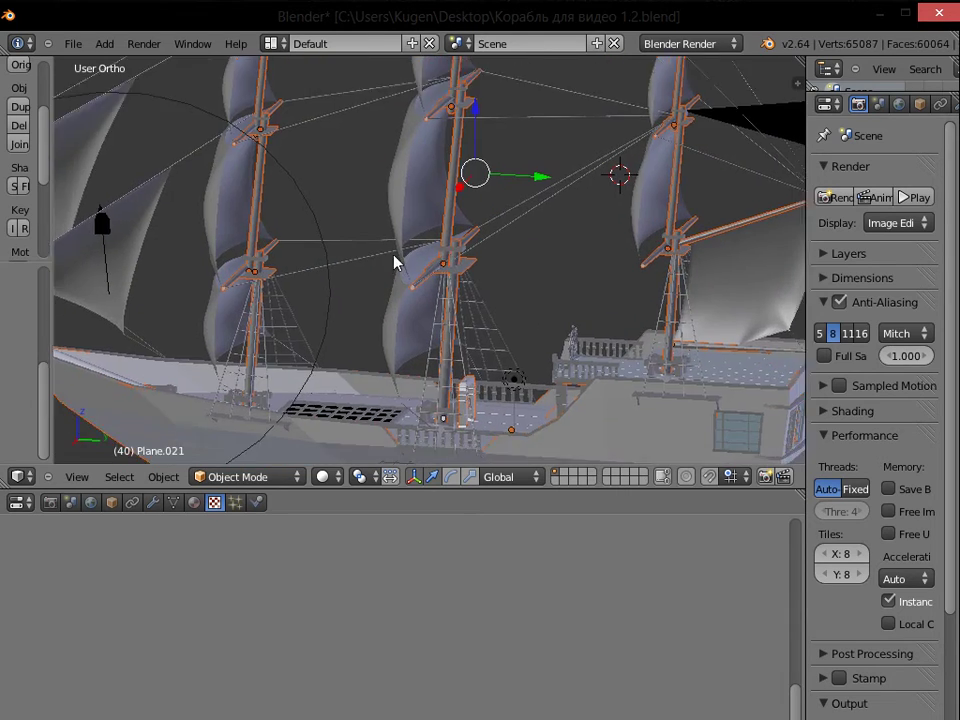
Start a new selection with the foremast's lower section, its platform, crosspiece and lower yard
{"action": "scroll", "coordinate": [321, 242], "scroll_direction": "down", "scroll_amount": 4}
{"action": "middle_click_drag", "start_coordinate": [321, 242], "coordinate": [328, 236]}
{"action": "right_click", "coordinate": [290, 268]}
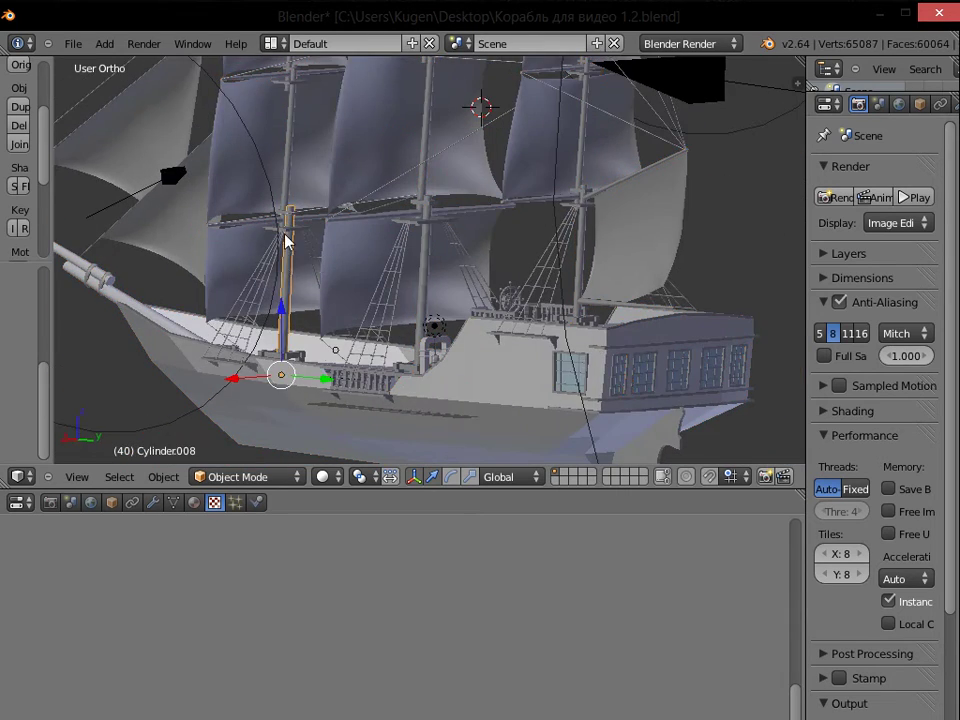
{"action": "right_click", "coordinate": [285, 221], "text": "shift"}
{"action": "right_click", "coordinate": [283, 222], "text": "shift"}
{"action": "middle_click_drag", "start_coordinate": [295, 213], "coordinate": [462, 308]}
{"action": "scroll", "coordinate": [480, 335], "scroll_direction": "up", "scroll_amount": 5}
{"action": "middle_click_drag", "start_coordinate": [489, 349], "coordinate": [388, 193], "text": "shift"}
{"action": "right_click", "coordinate": [361, 298]}
{"action": "right_click", "coordinate": [360, 258], "text": "shift"}
{"action": "right_click", "coordinate": [358, 226], "text": "shift"}
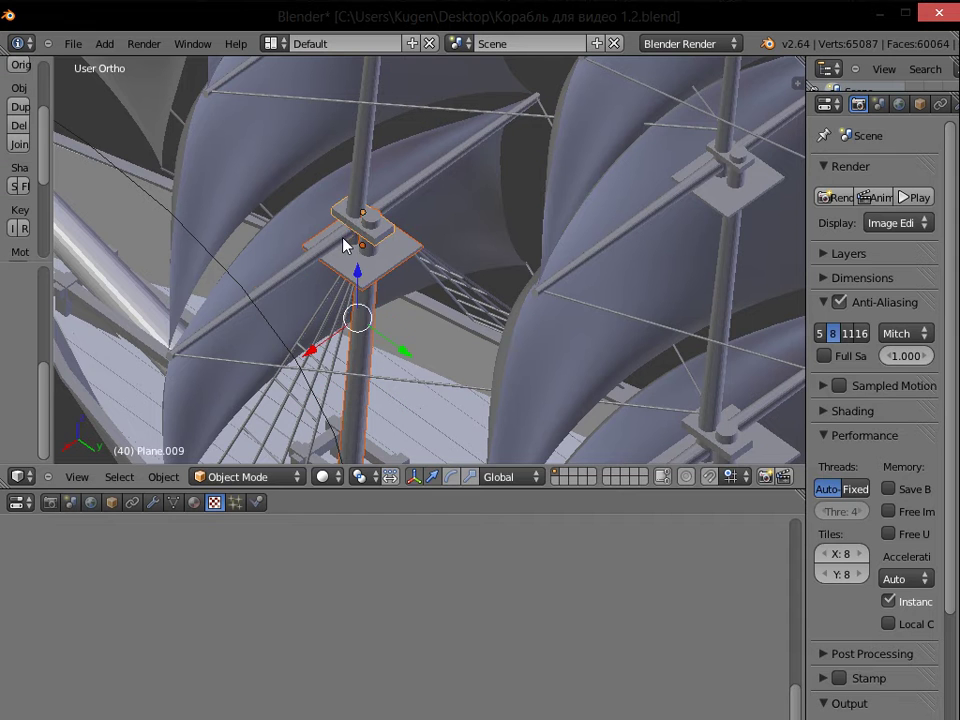
{"action": "right_click", "coordinate": [345, 228], "text": "shift"}
Add the foremast's middle and upper sections, platforms, crosspieces and yards to the selection, leaving out the sails
{"action": "middle_click_drag", "start_coordinate": [349, 187], "coordinate": [381, 313]}
{"action": "right_click", "coordinate": [355, 275], "text": "shift"}
{"action": "right_click", "coordinate": [355, 266], "text": "shift"}
{"action": "right_click", "coordinate": [388, 214], "text": "shift"}
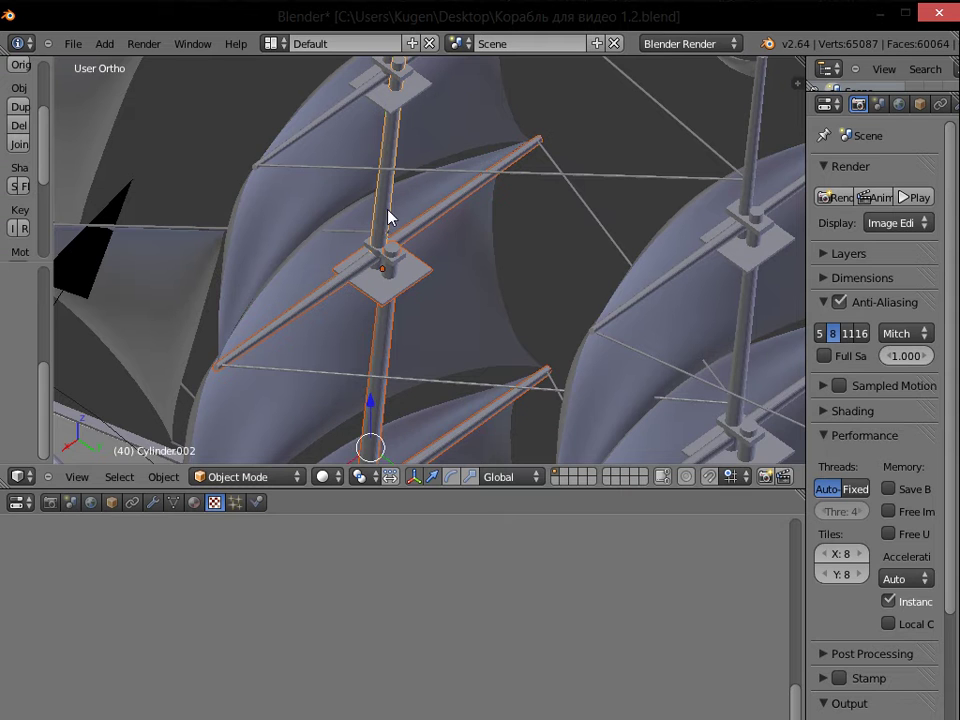
{"action": "middle_click_drag", "start_coordinate": [392, 235], "coordinate": [397, 264], "text": "shift"}
{"action": "right_click", "coordinate": [394, 282], "text": "shift"}
{"action": "right_click", "coordinate": [403, 143], "text": "shift"}
{"action": "right_click", "coordinate": [384, 119], "text": "shift"}
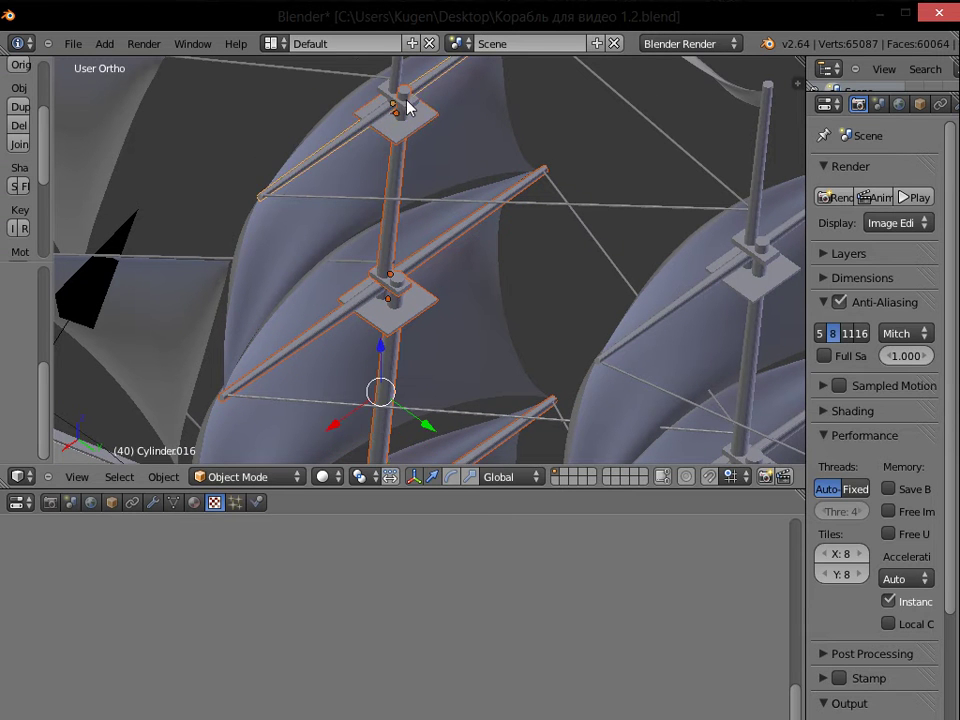
{"action": "middle_click_drag", "start_coordinate": [414, 71], "coordinate": [408, 152], "text": "shift"}
{"action": "right_click", "coordinate": [405, 152], "text": "shift"}
Add the mainmast's lower section with its platform and lower yard to the selection
{"action": "middle_click_drag", "start_coordinate": [480, 227], "coordinate": [352, 12], "text": "shift"}
{"action": "middle_click_drag", "start_coordinate": [573, 318], "coordinate": [474, 158]}
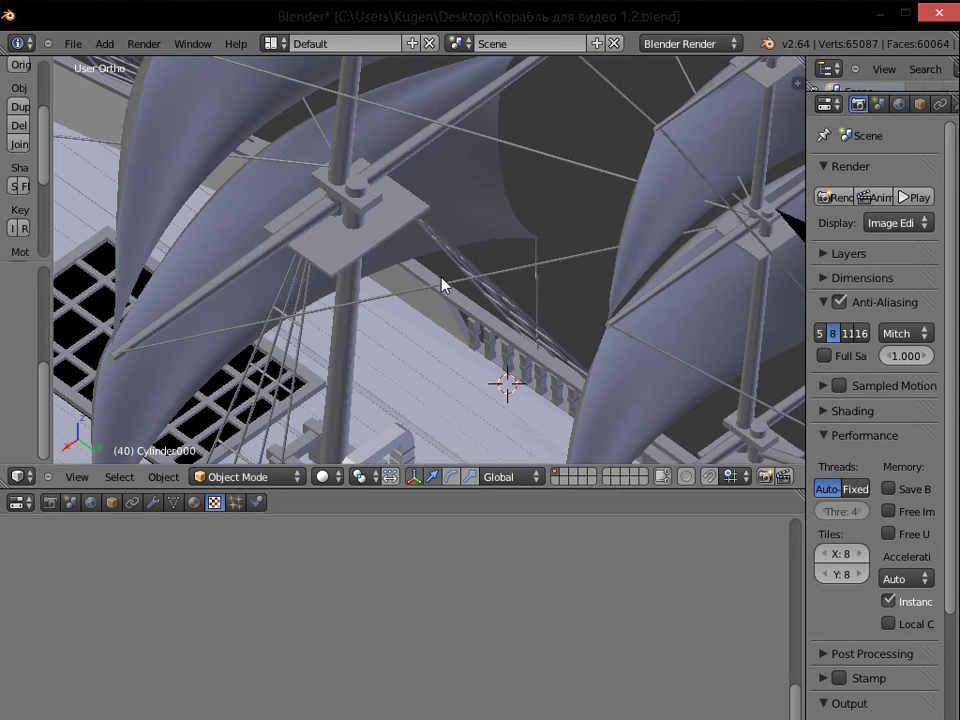
{"action": "right_click", "coordinate": [333, 246], "text": "shift"}
{"action": "right_click", "coordinate": [319, 216], "text": "shift"}
{"action": "right_click", "coordinate": [306, 227], "text": "shift"}
{"action": "middle_click_drag", "start_coordinate": [347, 126], "coordinate": [360, 462]}
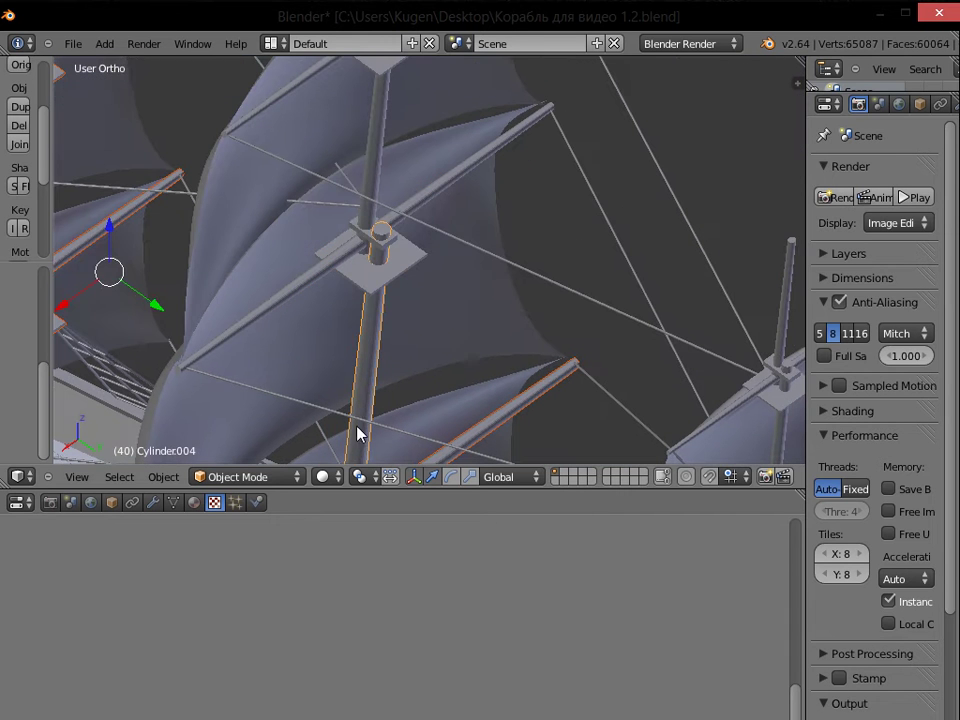
Add the mainmast's middle and upper sections with their platforms, crosspieces and yards to the selection
{"action": "right_click", "coordinate": [350, 270], "text": "shift"}
{"action": "right_click", "coordinate": [364, 242], "text": "shift"}
{"action": "right_click", "coordinate": [366, 225], "text": "shift"}
{"action": "right_click", "coordinate": [371, 156], "text": "shift"}
{"action": "middle_click_drag", "start_coordinate": [371, 156], "coordinate": [378, 233], "text": "shift"}
{"action": "right_click", "coordinate": [375, 168], "text": "shift"}
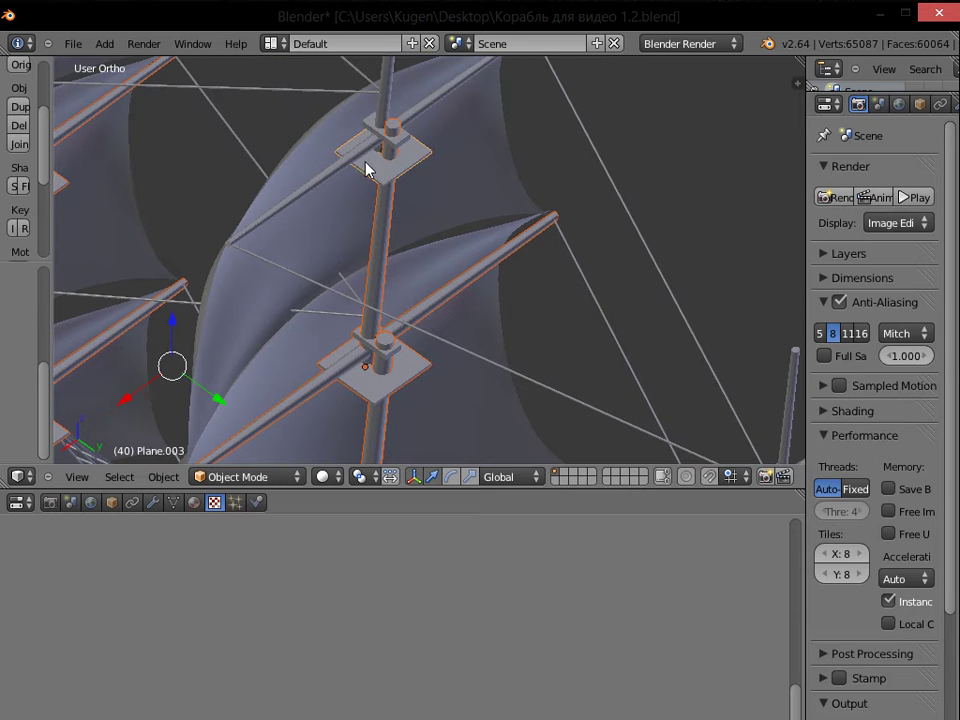
{"action": "right_click", "coordinate": [356, 159], "text": "shift"}
{"action": "middle_click_drag", "start_coordinate": [356, 159], "coordinate": [364, 242], "text": "shift"}
{"action": "right_click", "coordinate": [390, 180], "text": "shift"}
Add the aft mast's lower section, lower boom, upper spar and platform to the selection
{"action": "middle_click_drag", "start_coordinate": [390, 180], "coordinate": [315, 78], "text": "shift"}
{"action": "middle_click_drag", "start_coordinate": [492, 370], "coordinate": [287, 32], "text": "shift"}
{"action": "middle_click_drag", "start_coordinate": [498, 332], "coordinate": [357, 254], "text": "shift"}
{"action": "right_click", "coordinate": [299, 352], "text": "shift"}
{"action": "right_click", "coordinate": [315, 413], "text": "shift"}
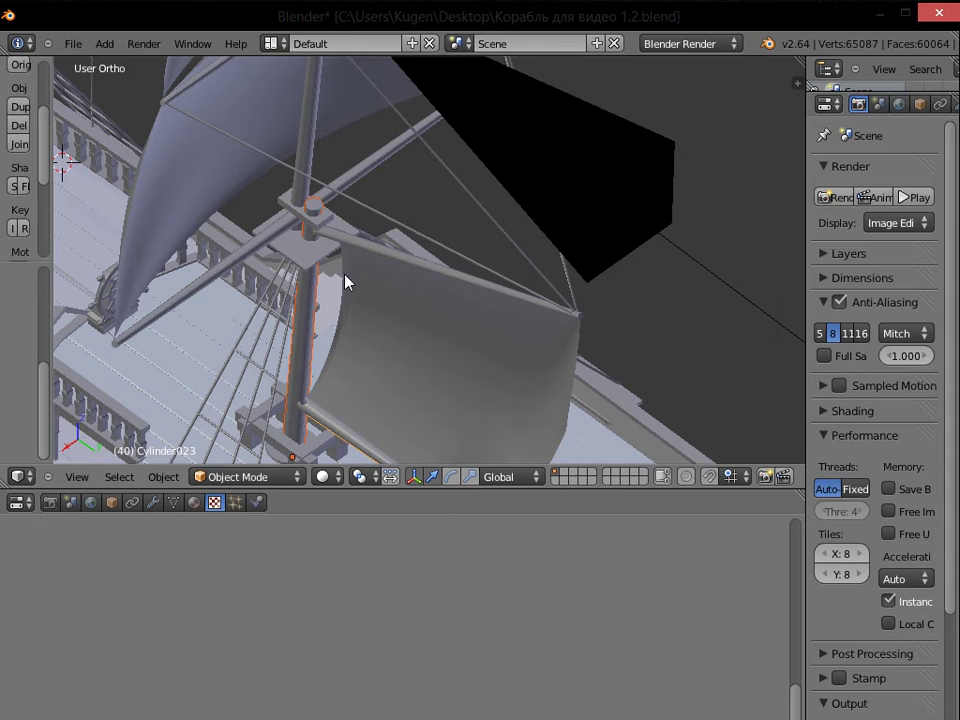
{"action": "right_click", "coordinate": [345, 248], "text": "shift"}
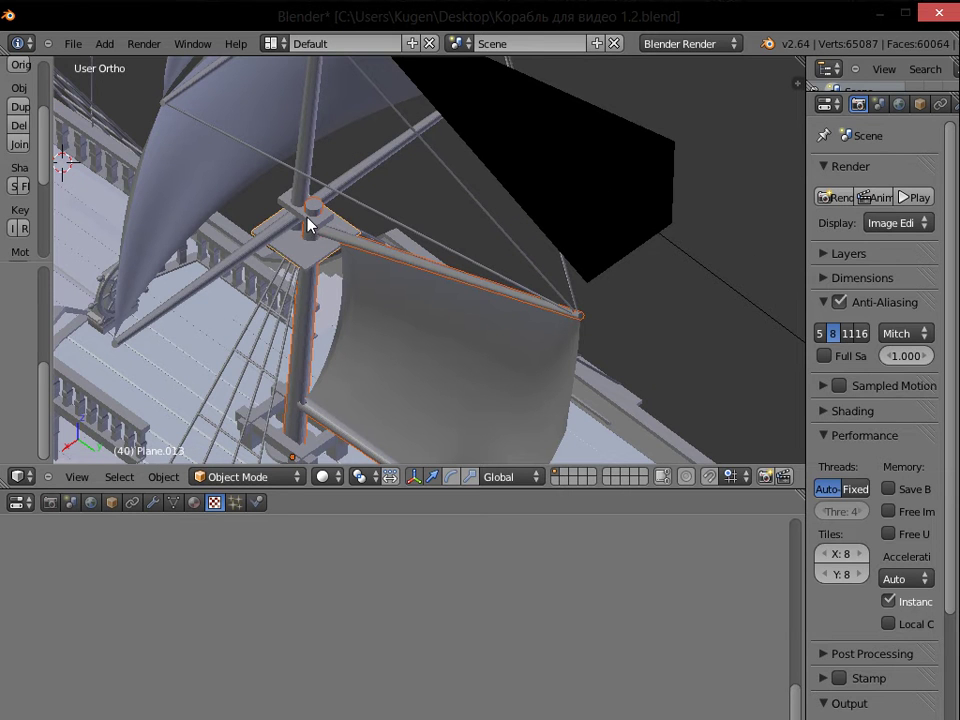
{"action": "right_click", "coordinate": [304, 184], "text": "shift"}
Add the aft mast's upper sections, yards, crosspieces and platforms to the selection
{"action": "middle_click_drag", "start_coordinate": [306, 171], "coordinate": [362, 323]}
{"action": "right_click", "coordinate": [347, 316], "text": "shift"}
{"action": "right_click", "coordinate": [308, 316], "text": "shift"}
{"action": "right_click", "coordinate": [359, 253], "text": "shift"}
{"action": "right_click", "coordinate": [364, 296], "text": "shift"}
{"action": "middle_click_drag", "start_coordinate": [364, 296], "coordinate": [378, 376]}
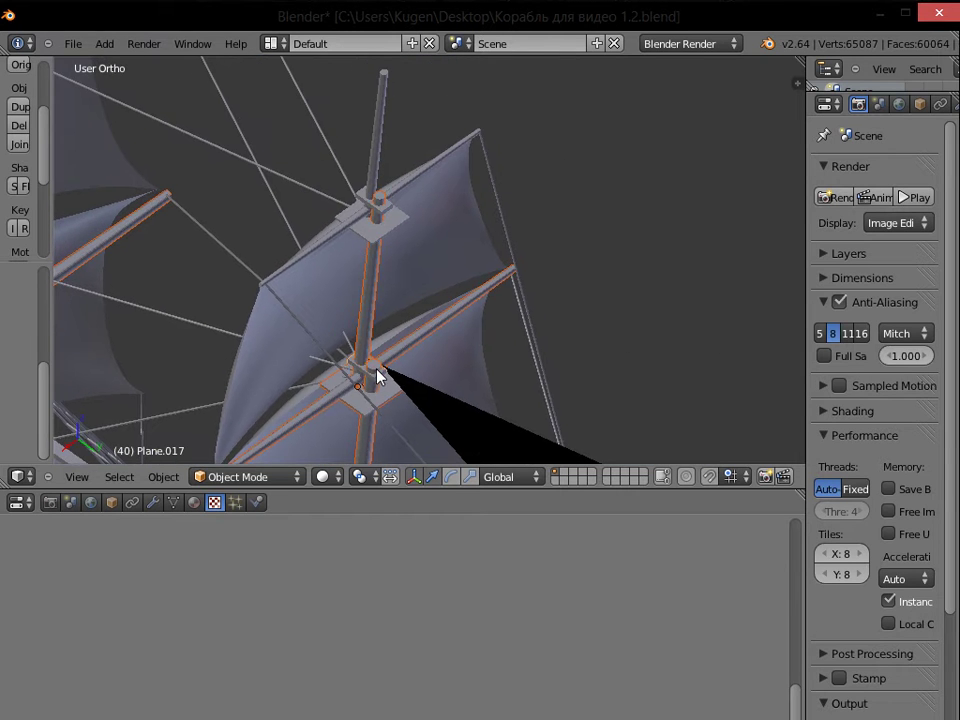
{"action": "right_click", "coordinate": [371, 189], "text": "shift"}
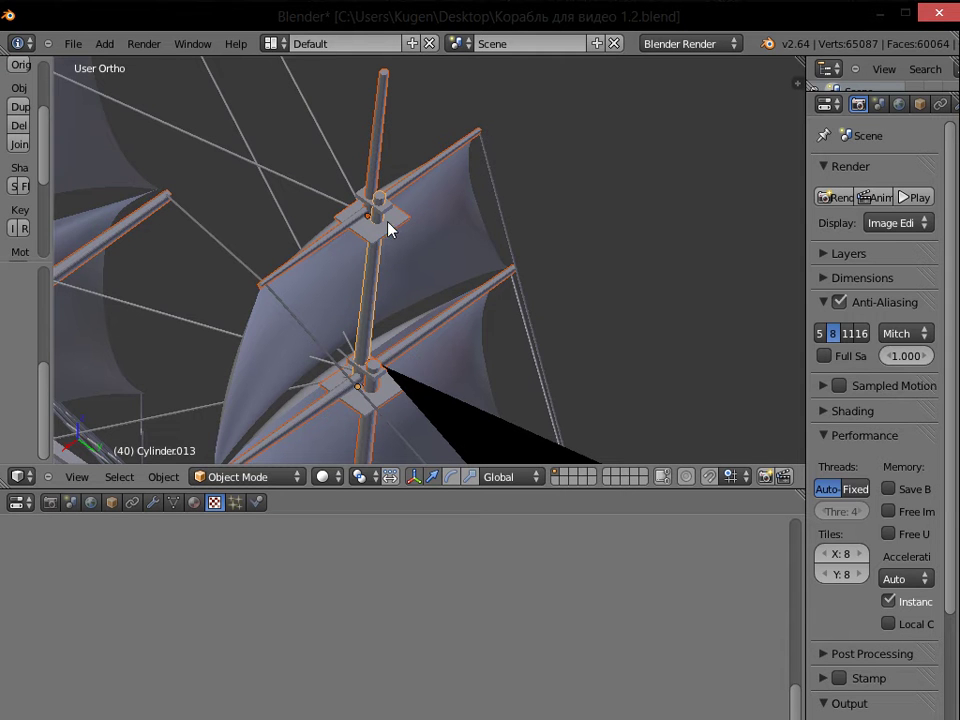
{"action": "right_click", "coordinate": [387, 217], "text": "shift"}
Add the hull to the selection as the active object and join all selected masts, yards and platforms into it
{"action": "scroll", "coordinate": [387, 217], "scroll_direction": "down", "scroll_amount": 8}
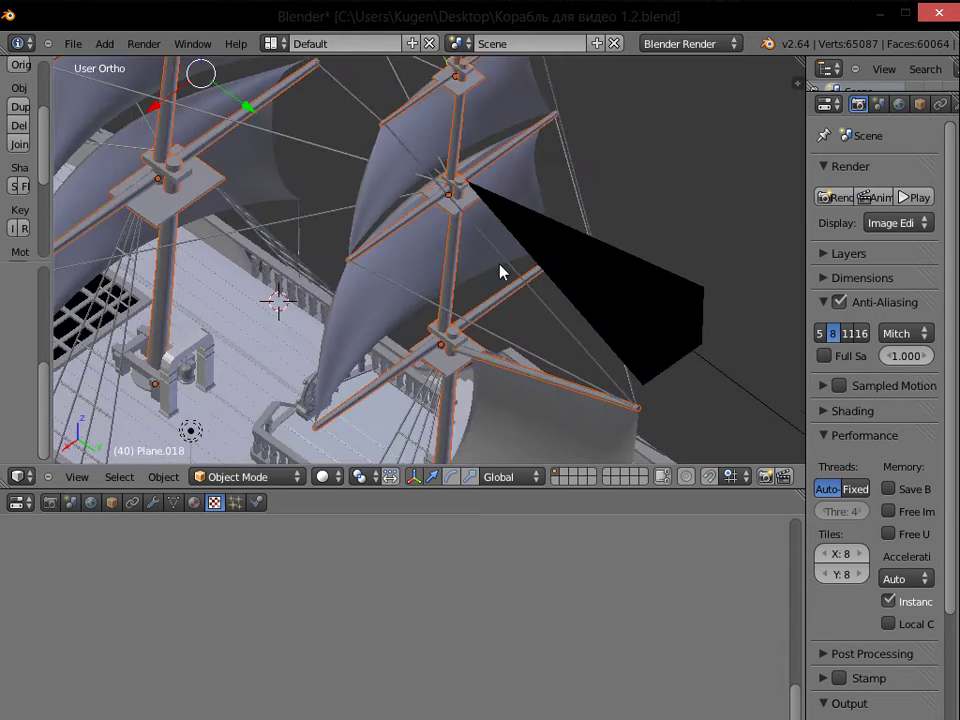
{"action": "middle_click_drag", "start_coordinate": [367, 270], "coordinate": [498, 217]}
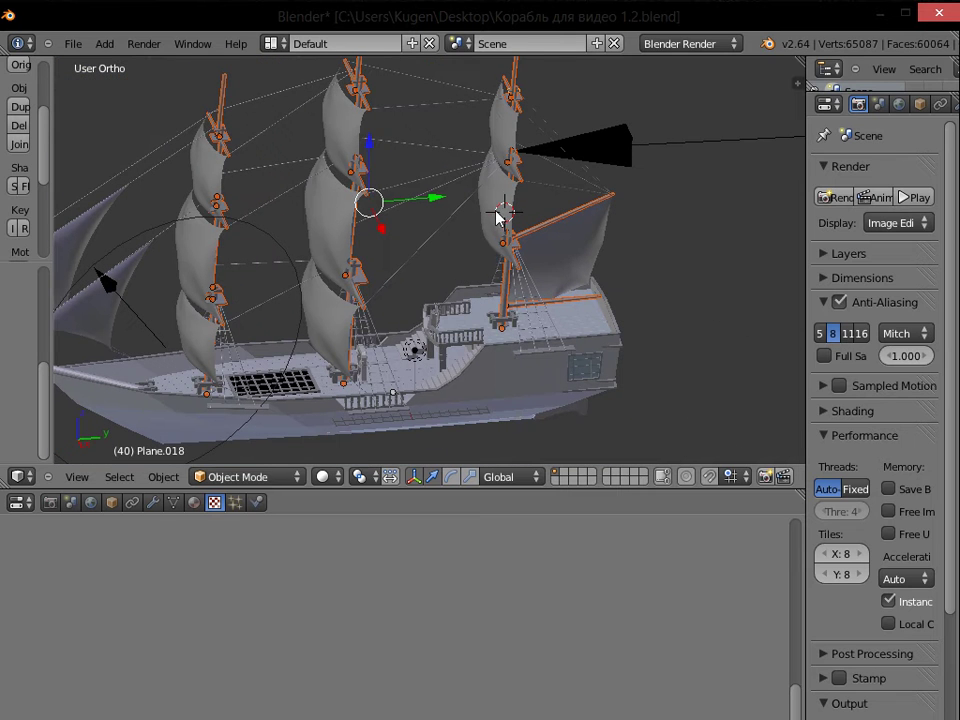
{"action": "right_click", "coordinate": [492, 393], "text": "shift"}
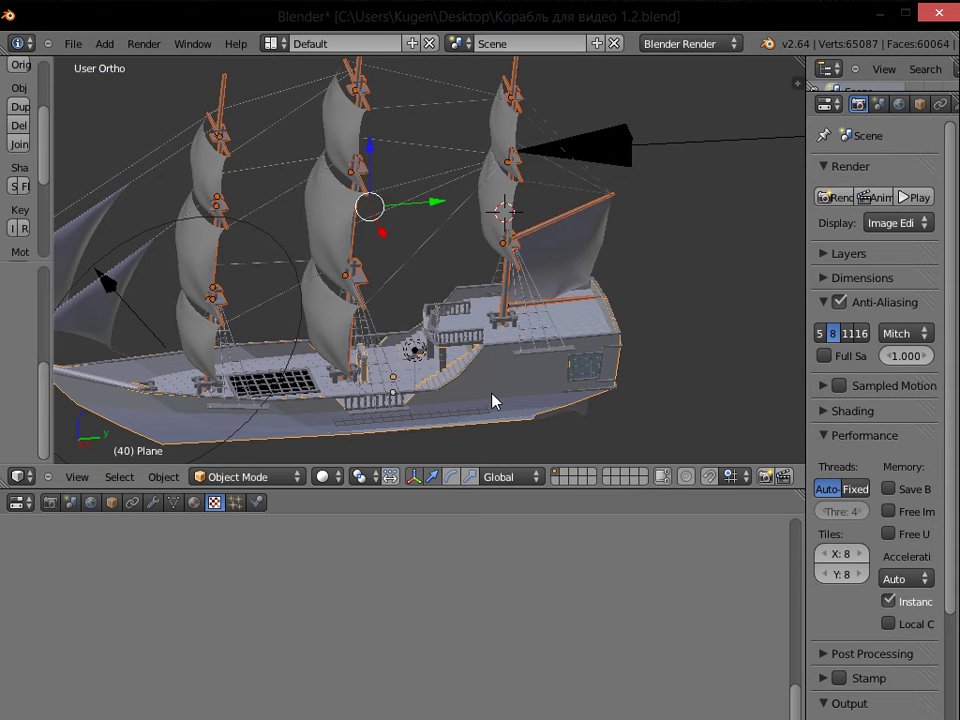
{"action": "key", "text": "ctrl+j"}
Add a new texture to the hull's material, set its type to image, and preview both texture and material
{"action": "middle_click_drag", "start_coordinate": [492, 400], "coordinate": [435, 335]}
{"action": "left_click", "coordinate": [194, 502]}
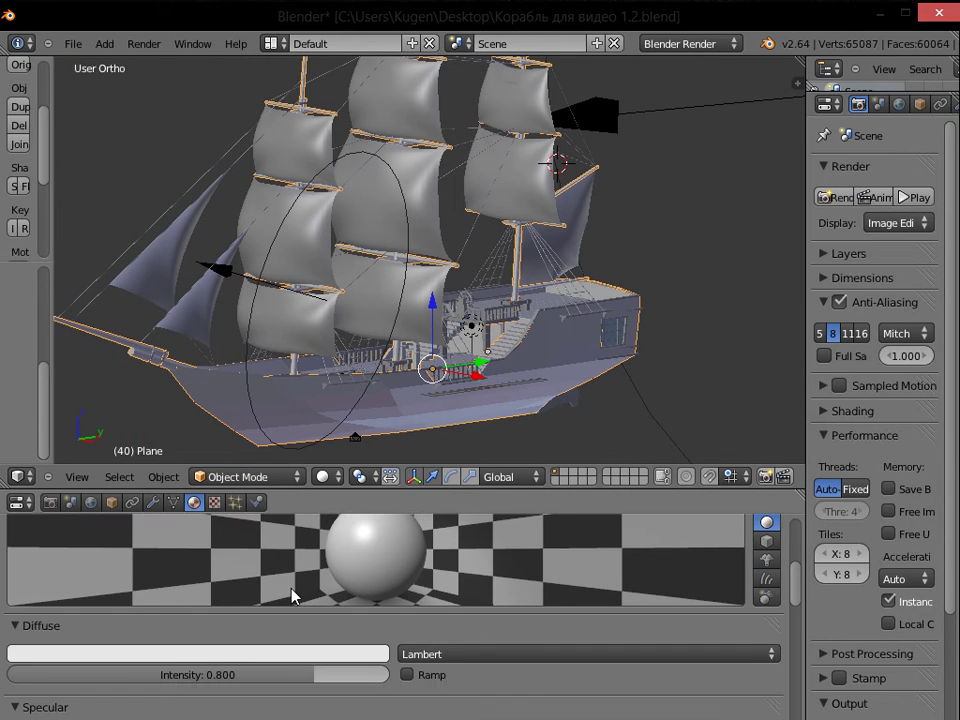
{"action": "scroll", "coordinate": [681, 591], "scroll_direction": "up", "scroll_amount": 5}
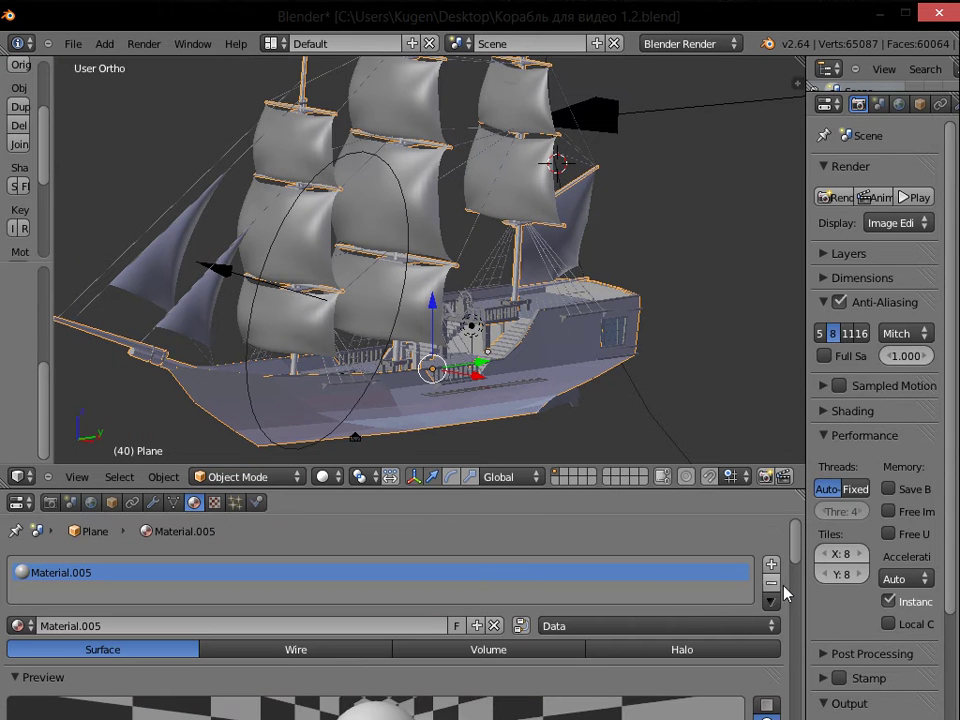
{"action": "left_click", "coordinate": [213, 502]}
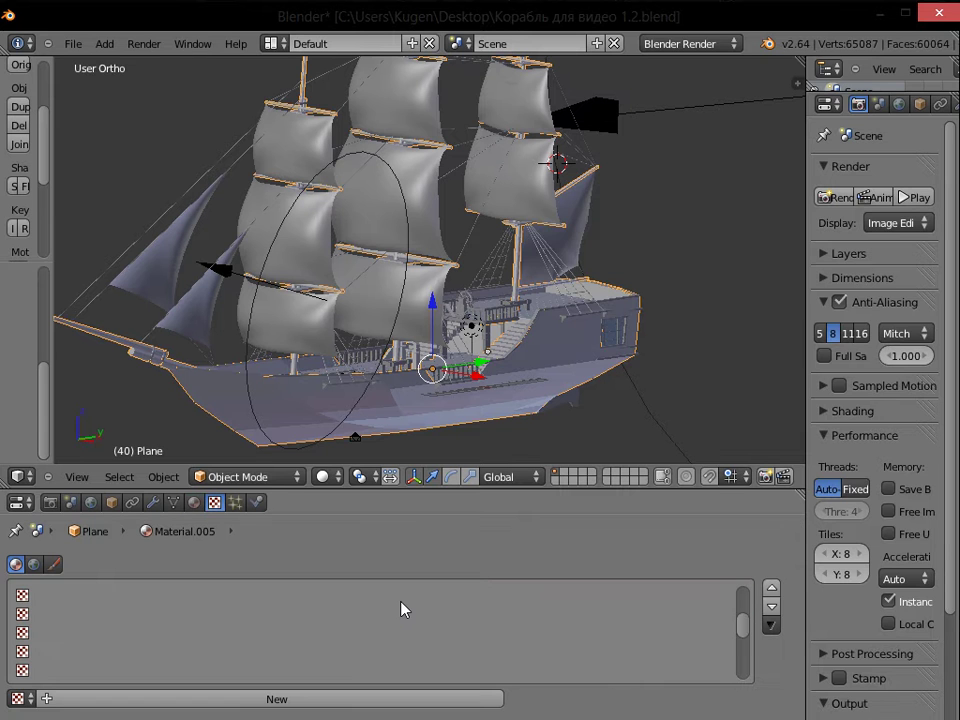
{"action": "left_click", "coordinate": [440, 698]}
{"action": "scroll", "coordinate": [414, 647], "scroll_direction": "down", "scroll_amount": 3}
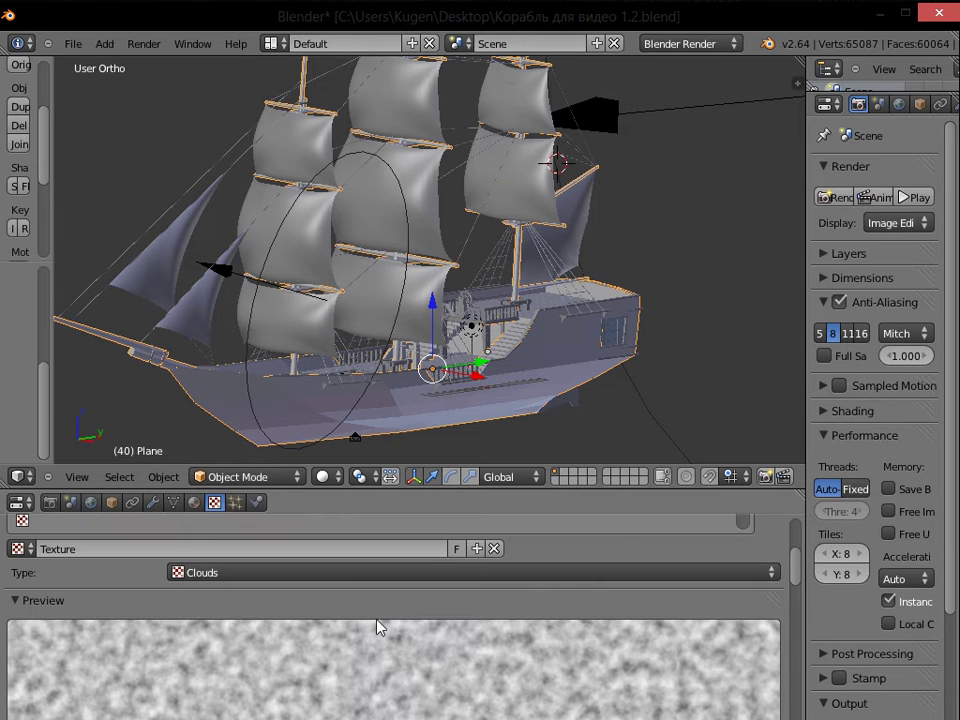
{"action": "left_click", "coordinate": [378, 577]}
{"action": "left_click", "coordinate": [133, 450]}
{"action": "scroll", "coordinate": [392, 628], "scroll_direction": "down", "scroll_amount": 5}
{"action": "left_click", "coordinate": [619, 560]}
Load the wood image ДОСКИ 2.jpg from G:\Текстуры\Паркет,дерево into the hull's texture
{"action": "left_click", "coordinate": [621, 662]}
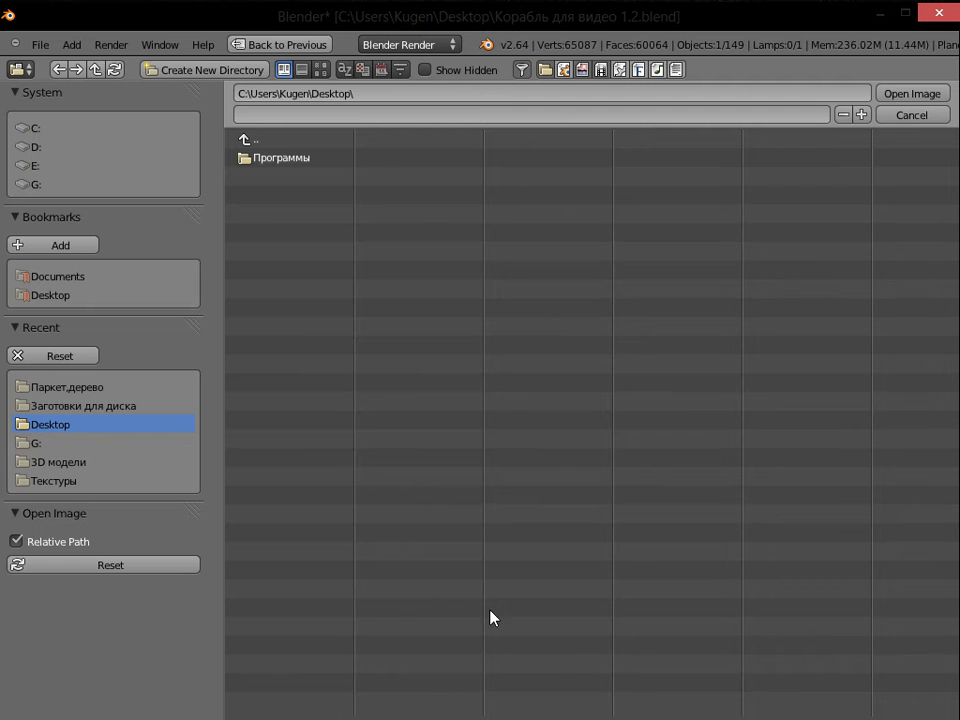
{"action": "left_click", "coordinate": [922, 116]}
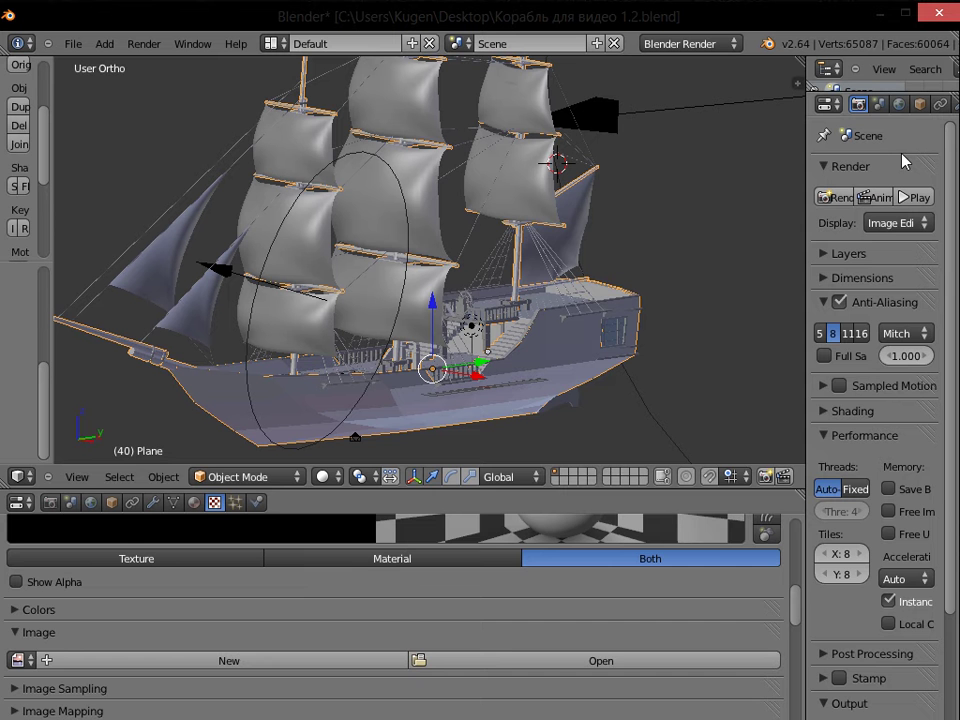
{"action": "scroll", "coordinate": [535, 570], "scroll_direction": "down", "scroll_amount": 2}
{"action": "scroll", "coordinate": [476, 634], "scroll_direction": "down", "scroll_amount": 2}
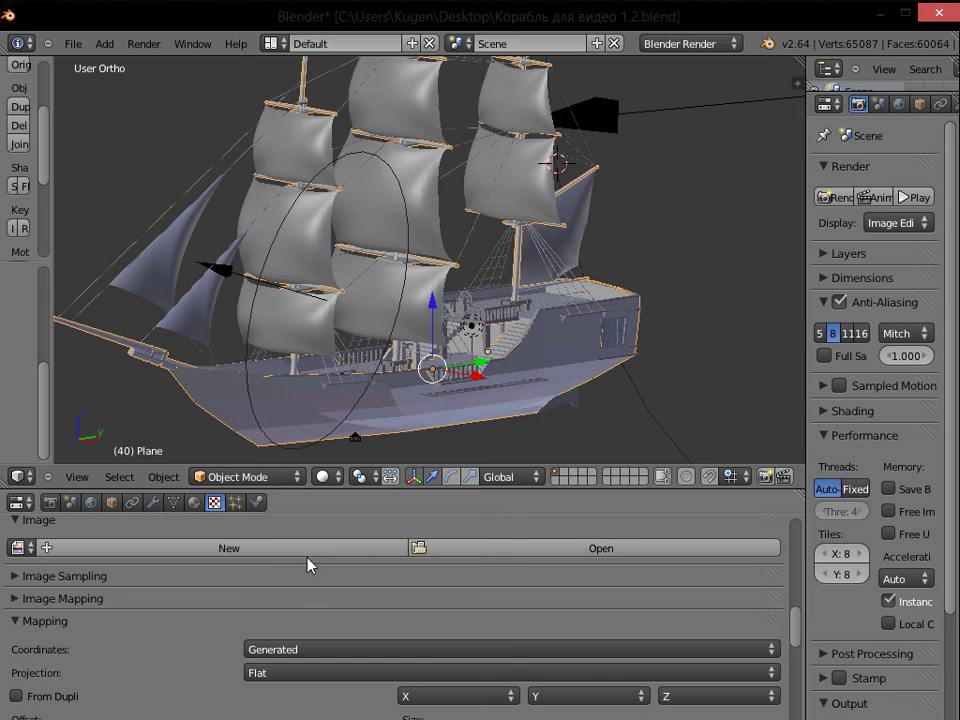
{"action": "scroll", "coordinate": [330, 585], "scroll_direction": "up", "scroll_amount": 1}
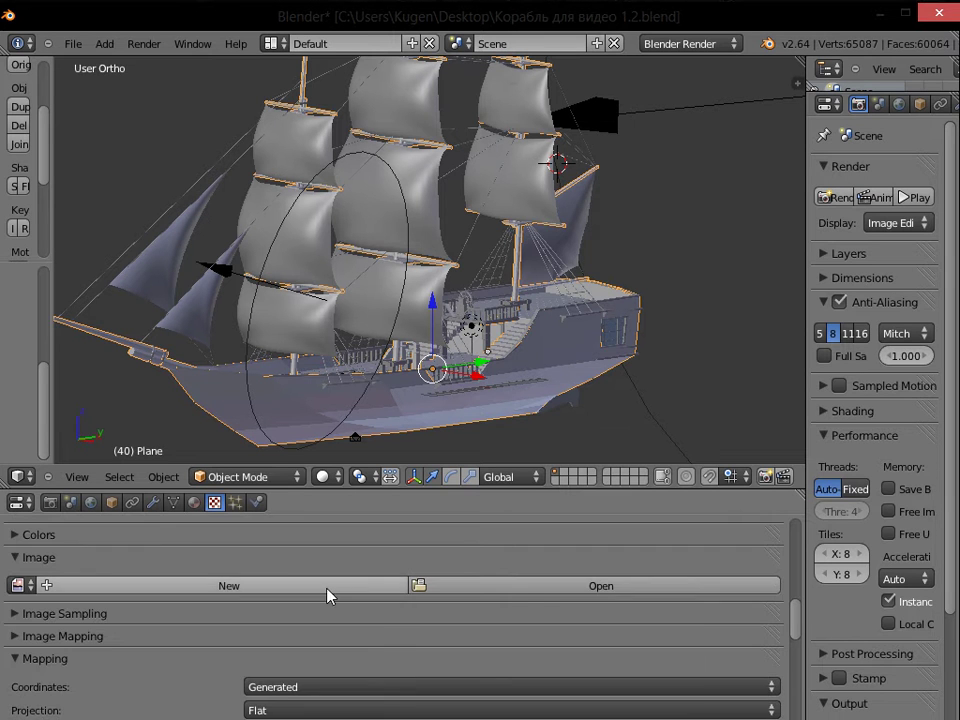
{"action": "left_click", "coordinate": [538, 587]}
{"action": "left_click", "coordinate": [68, 185]}
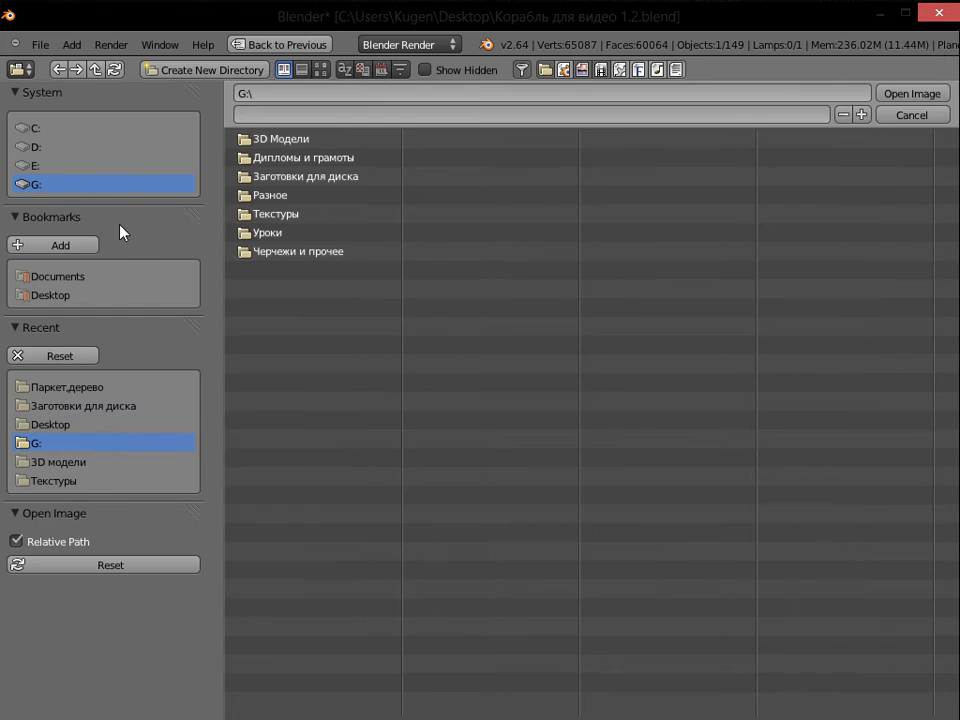
{"action": "left_click", "coordinate": [294, 213]}
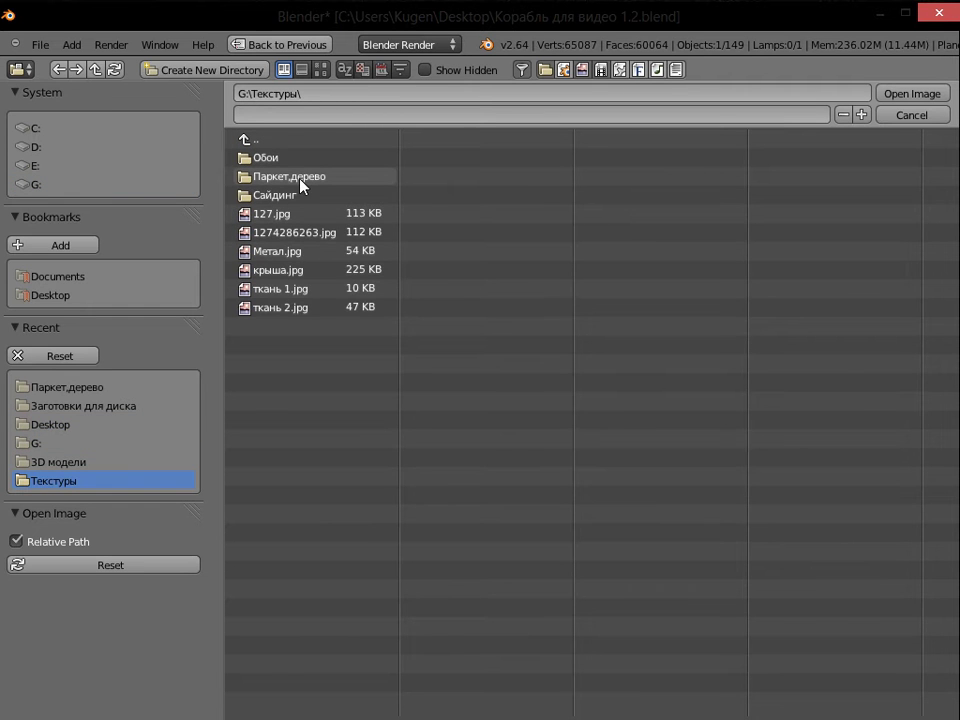
{"action": "left_click", "coordinate": [300, 180]}
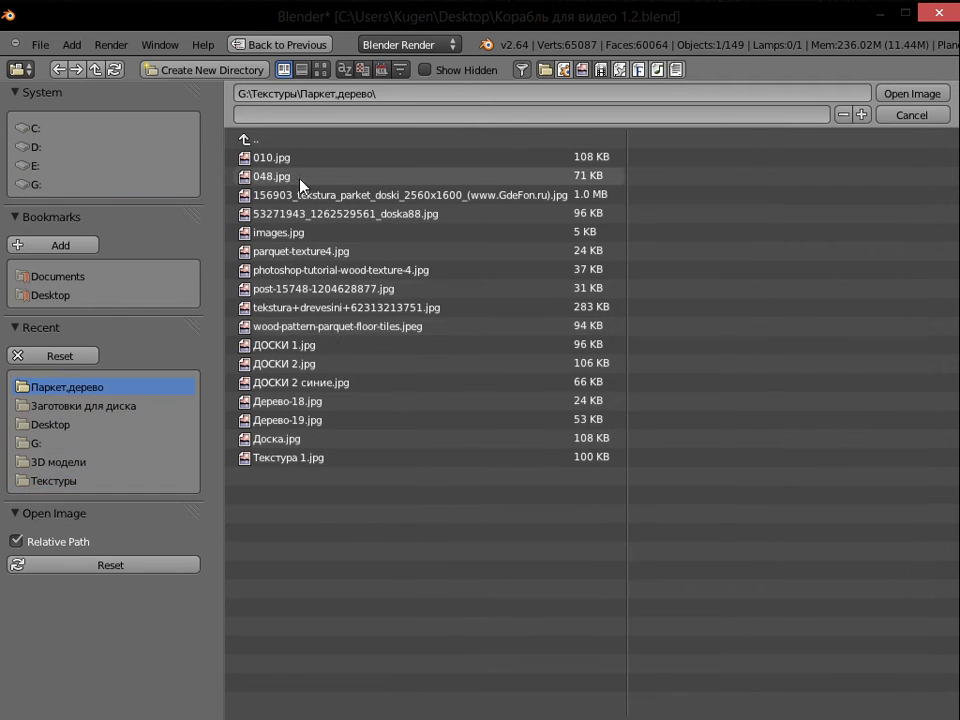
{"action": "left_click", "coordinate": [327, 368]}
{"action": "left_click", "coordinate": [912, 94]}
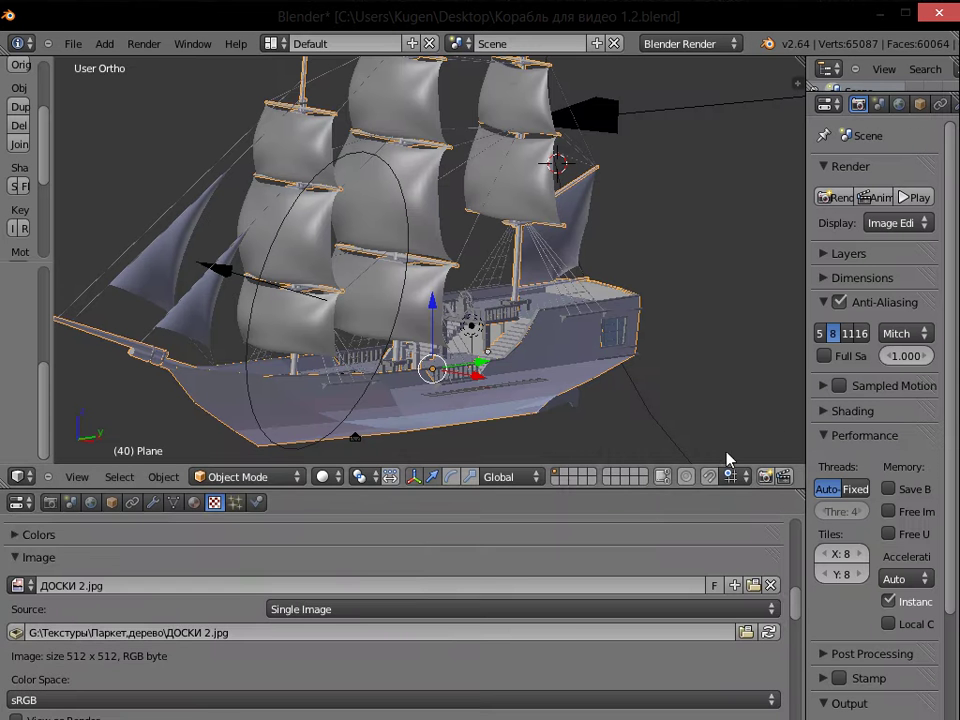
Set the wood texture's X size to about 9.90 and test-render the scene
{"action": "scroll", "coordinate": [561, 630], "scroll_direction": "down", "scroll_amount": 15}
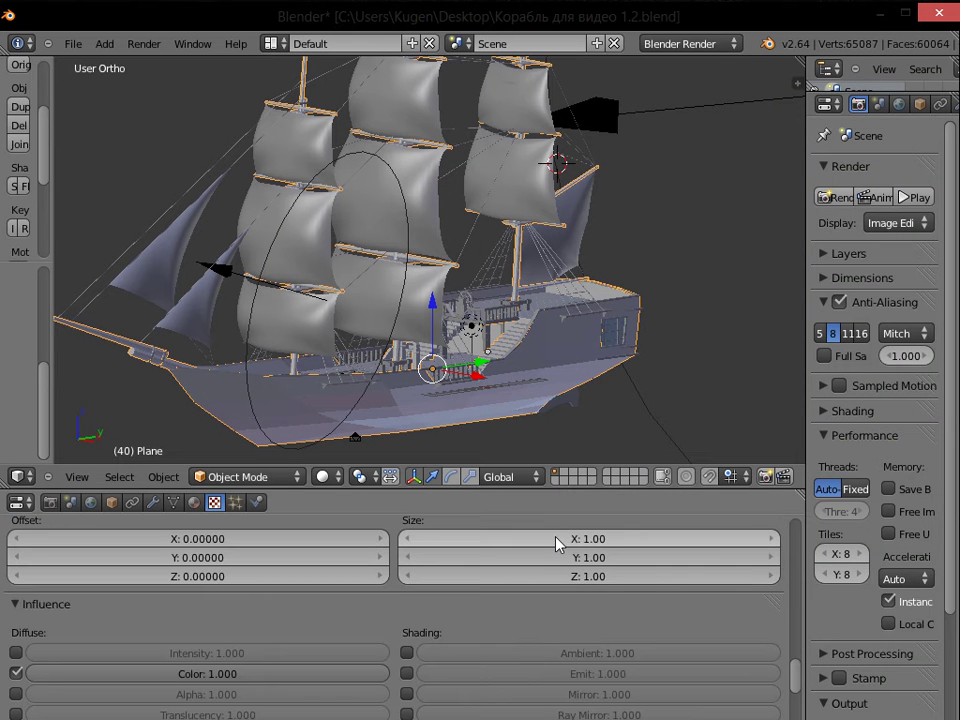
{"action": "left_click_drag", "start_coordinate": [558, 545], "coordinate": [684, 551]}
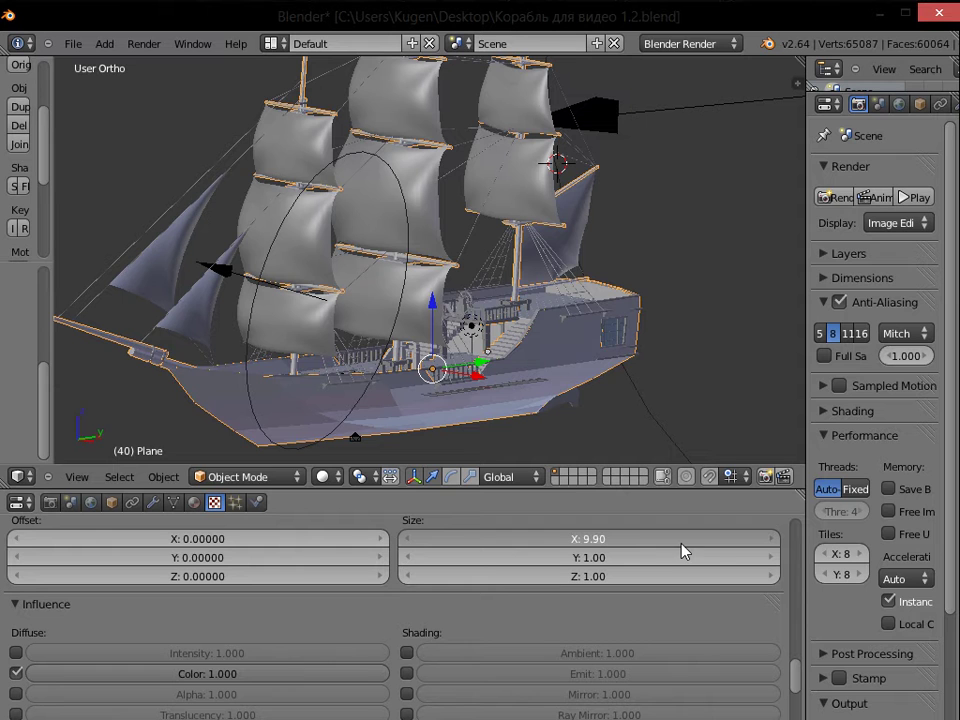
{"action": "left_click", "coordinate": [837, 199]}
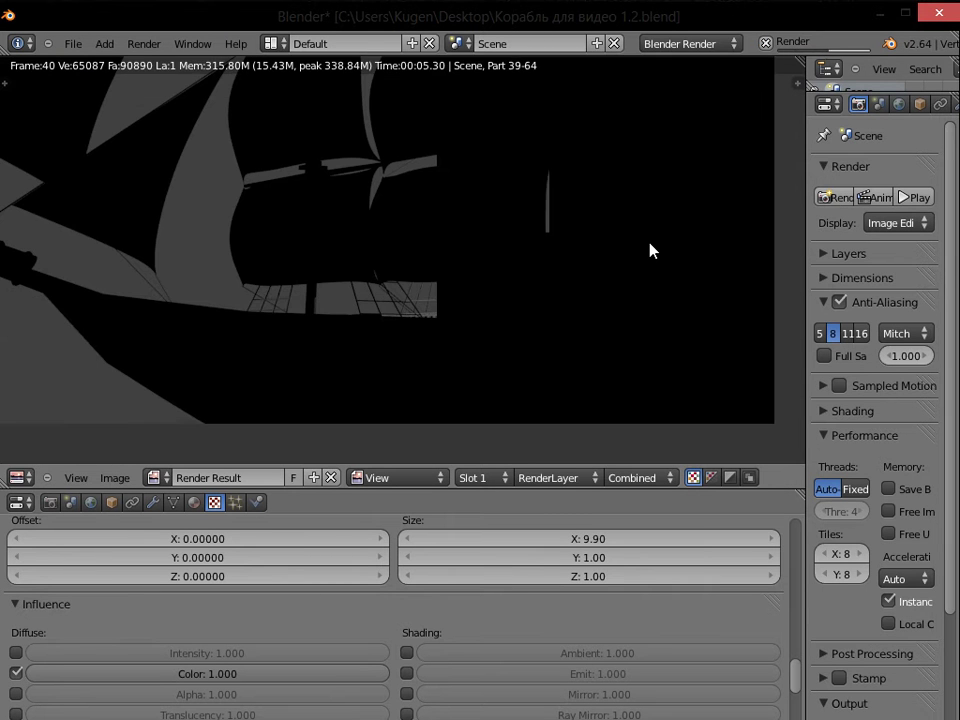
{"action": "key", "text": "Escape"}
{"action": "key", "text": "Escape"}
Add a Sun lamp, move it along X away from the ship's side, and tilt it toward the ship in front view
{"action": "left_click", "coordinate": [105, 44]}
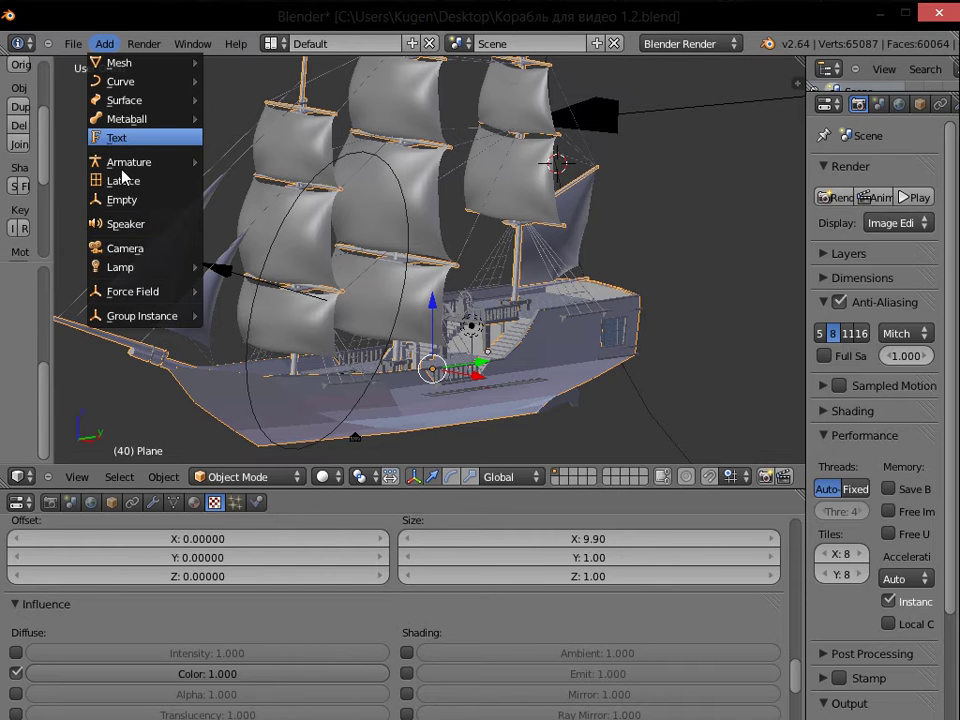
{"action": "mouse_move", "coordinate": [138, 276]}
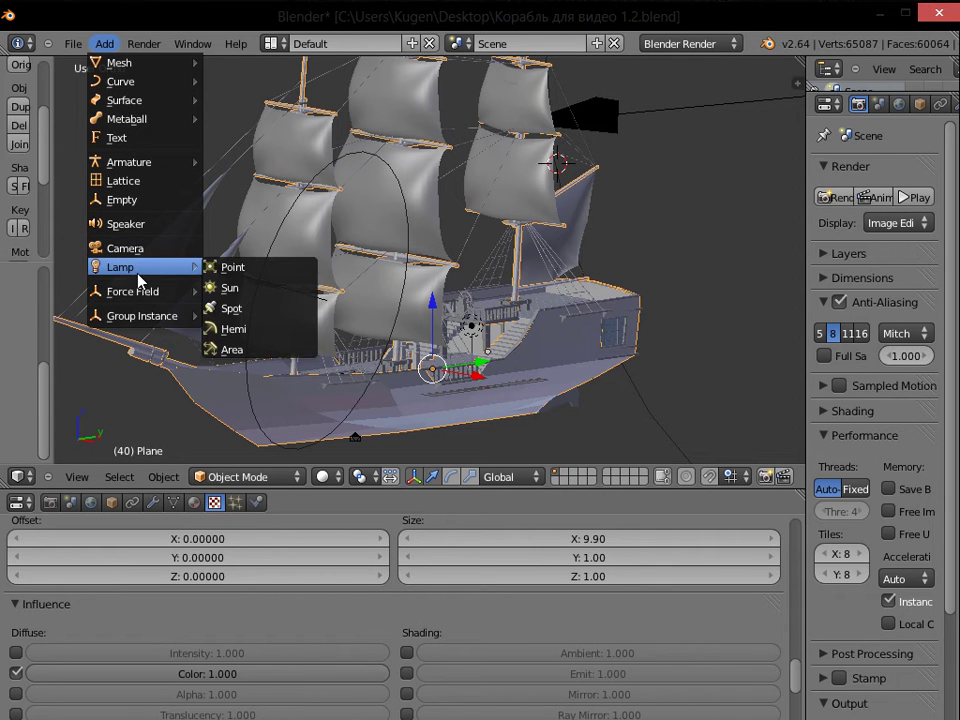
{"action": "left_click", "coordinate": [258, 287]}
{"action": "key", "text": "KP_1"}
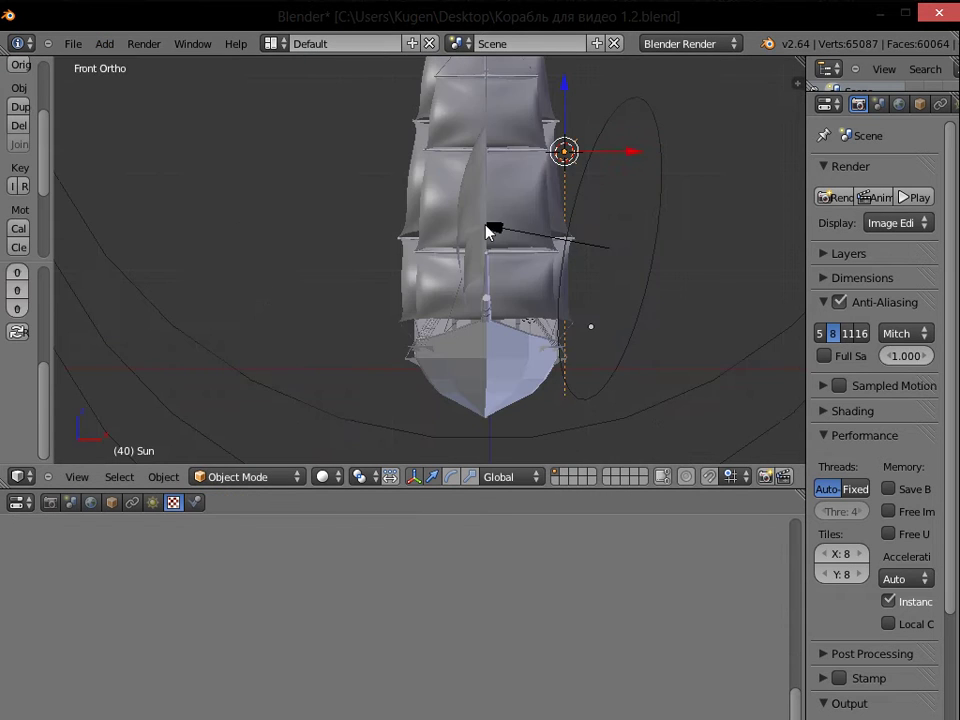
{"action": "key", "text": "g"}
{"action": "key", "text": "x"}
{"action": "left_click", "coordinate": [711, 154]}
{"action": "key", "text": "r"}
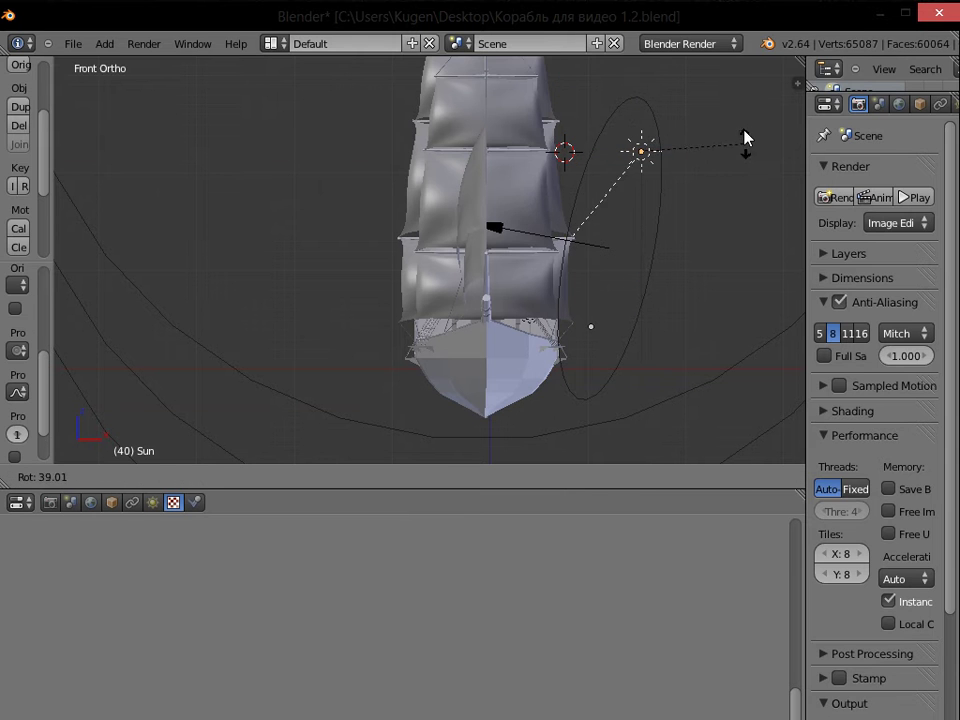
{"action": "left_click", "coordinate": [733, 109]}
Move the Sun lamp along Y toward the bow and rotate it in side view to shine back toward the hull
{"action": "key", "text": "KP_3"}
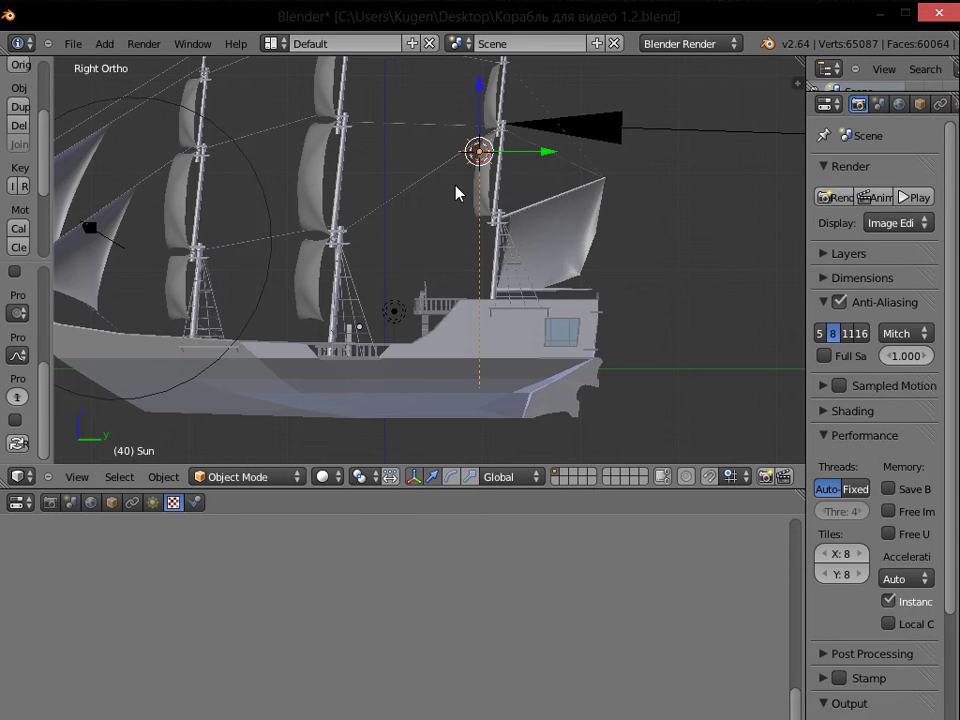
{"action": "left_click_drag", "start_coordinate": [545, 159], "coordinate": [288, 162]}
{"action": "left_click", "coordinate": [175, 165]}
{"action": "key", "text": "r"}
{"action": "left_click", "coordinate": [183, 133]}
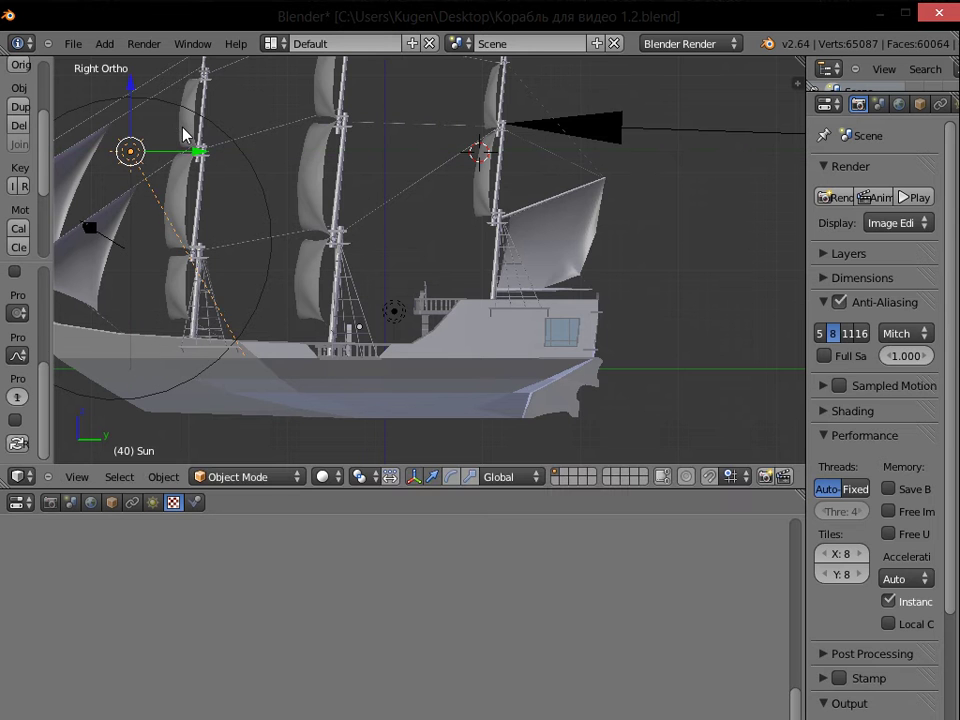
Render the scene to check the wood texture under the new Sun lamp
{"action": "middle_click_drag", "start_coordinate": [333, 229], "coordinate": [521, 267], "text": "shift"}
{"action": "middle_click_drag", "start_coordinate": [450, 249], "coordinate": [568, 279], "text": "shift"}
{"action": "middle_click_drag", "start_coordinate": [497, 241], "coordinate": [834, 137]}
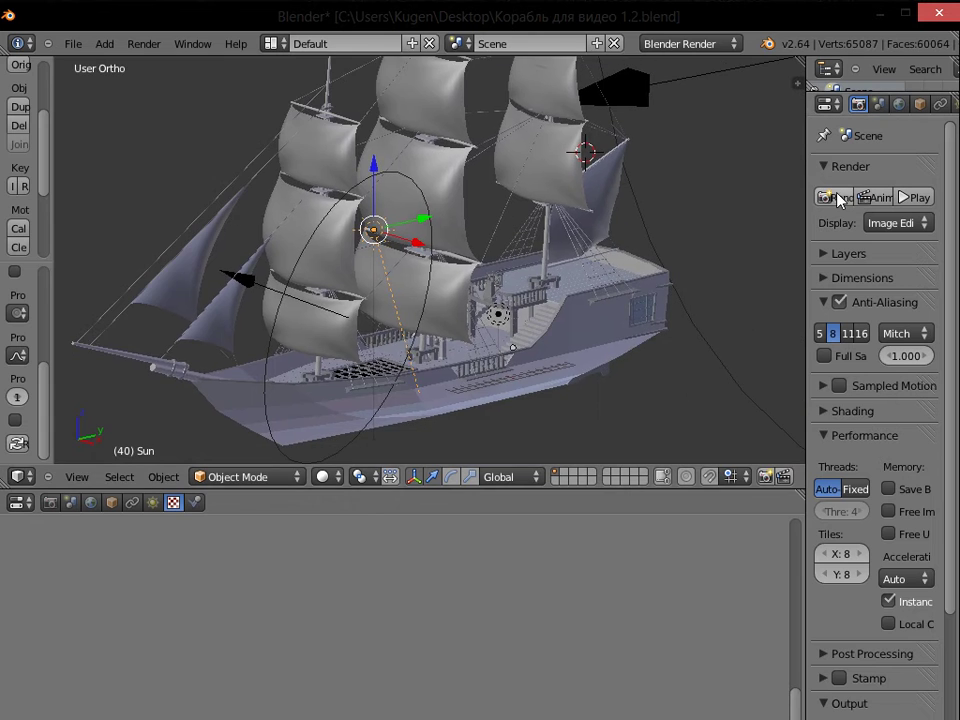
{"action": "left_click", "coordinate": [834, 197]}
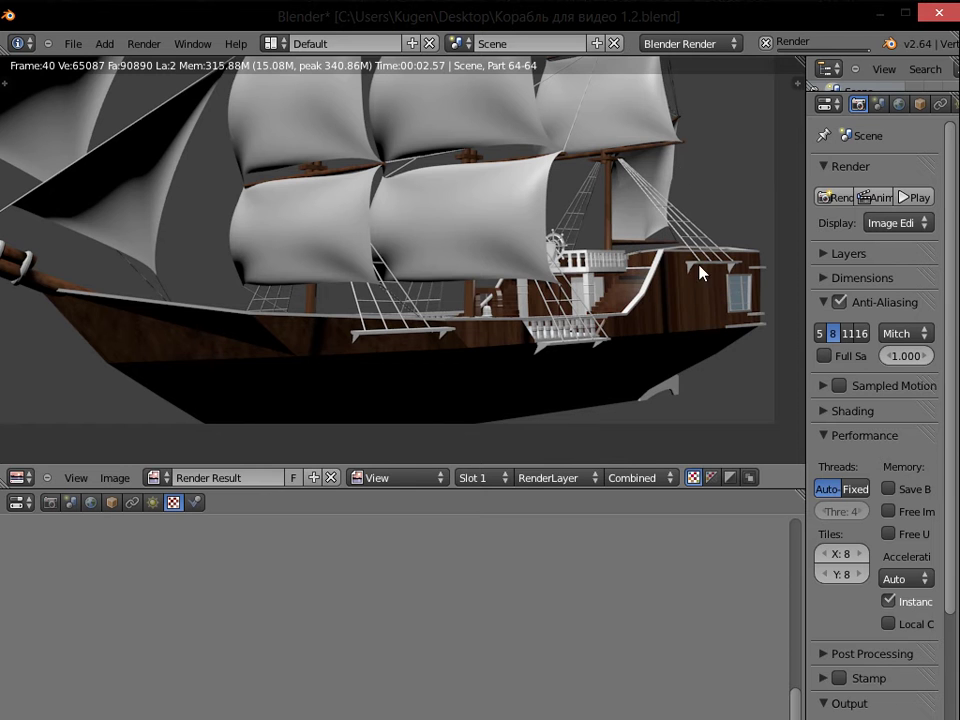
{"action": "key", "text": "Escape"}
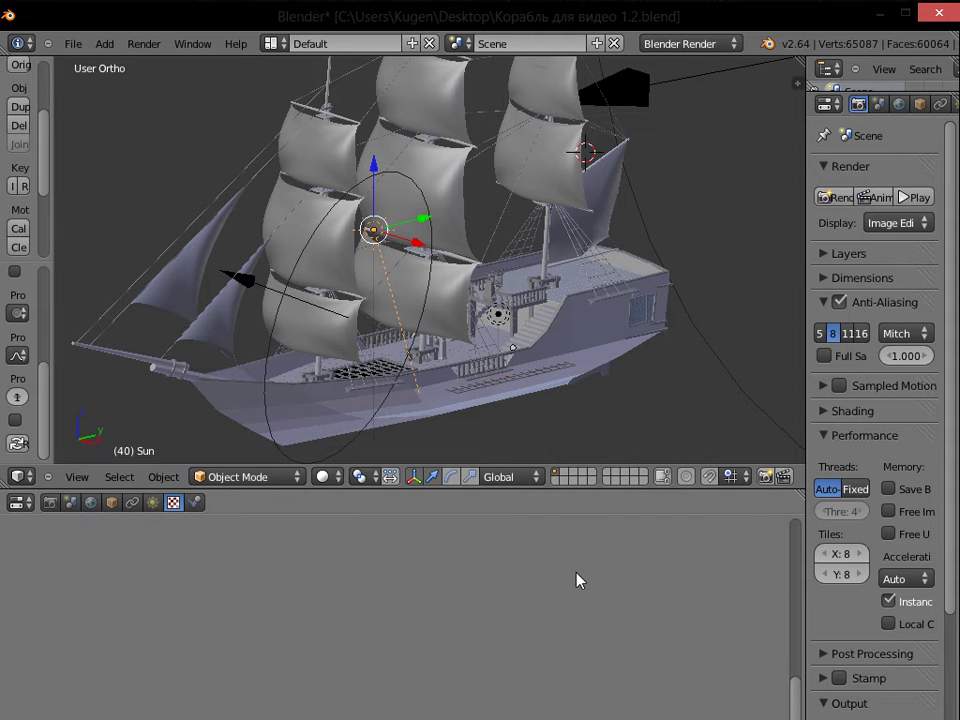
Select the hull, change its wood texture's mapping projection to Cube, and test-render the scene
{"action": "scroll", "coordinate": [585, 589], "scroll_direction": "up", "scroll_amount": 15}
{"action": "scroll", "coordinate": [610, 606], "scroll_direction": "down", "scroll_amount": 6}
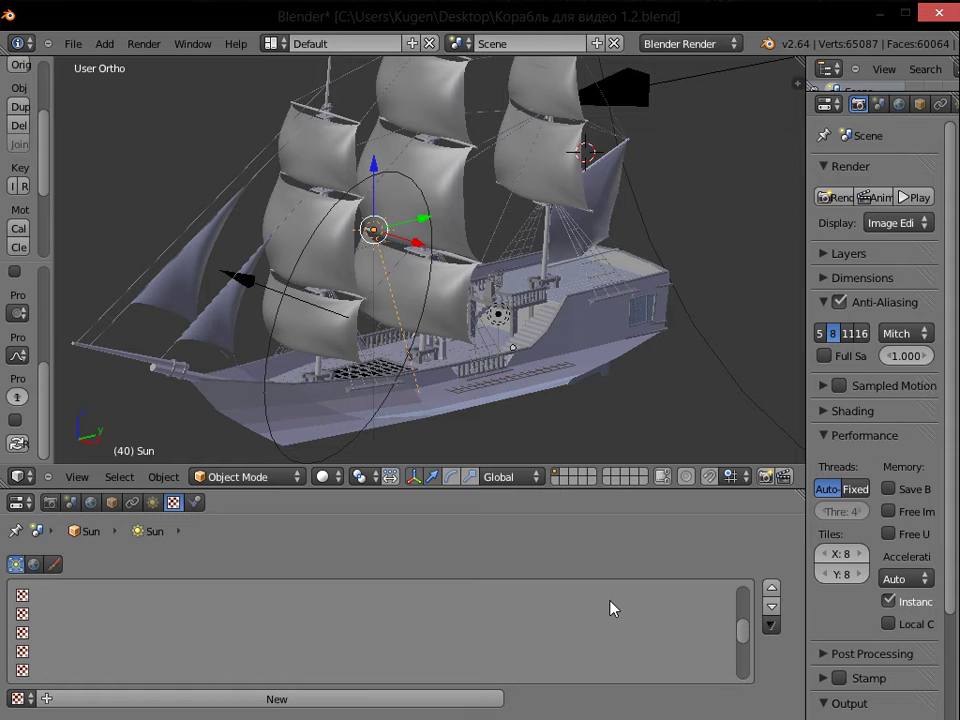
{"action": "right_click", "coordinate": [315, 420]}
{"action": "scroll", "coordinate": [514, 692], "scroll_direction": "down", "scroll_amount": 10}
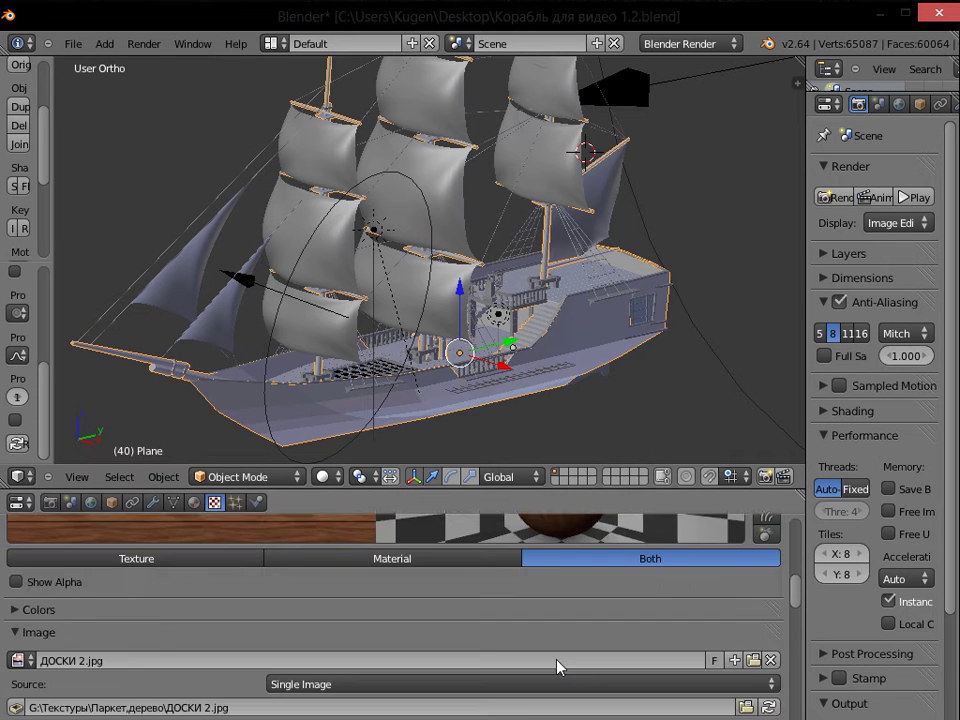
{"action": "scroll", "coordinate": [558, 670], "scroll_direction": "down", "scroll_amount": 8}
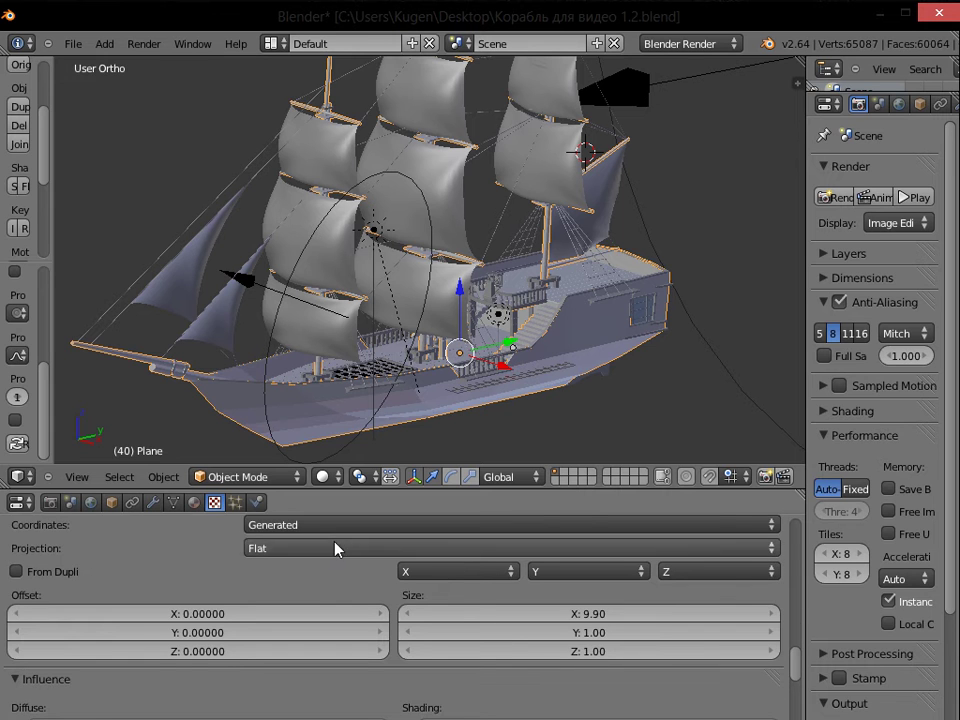
{"action": "left_click", "coordinate": [270, 548]}
{"action": "left_click", "coordinate": [88, 510]}
{"action": "scroll", "coordinate": [388, 630], "scroll_direction": "up", "scroll_amount": 5}
{"action": "scroll", "coordinate": [388, 630], "scroll_direction": "up", "scroll_amount": 5}
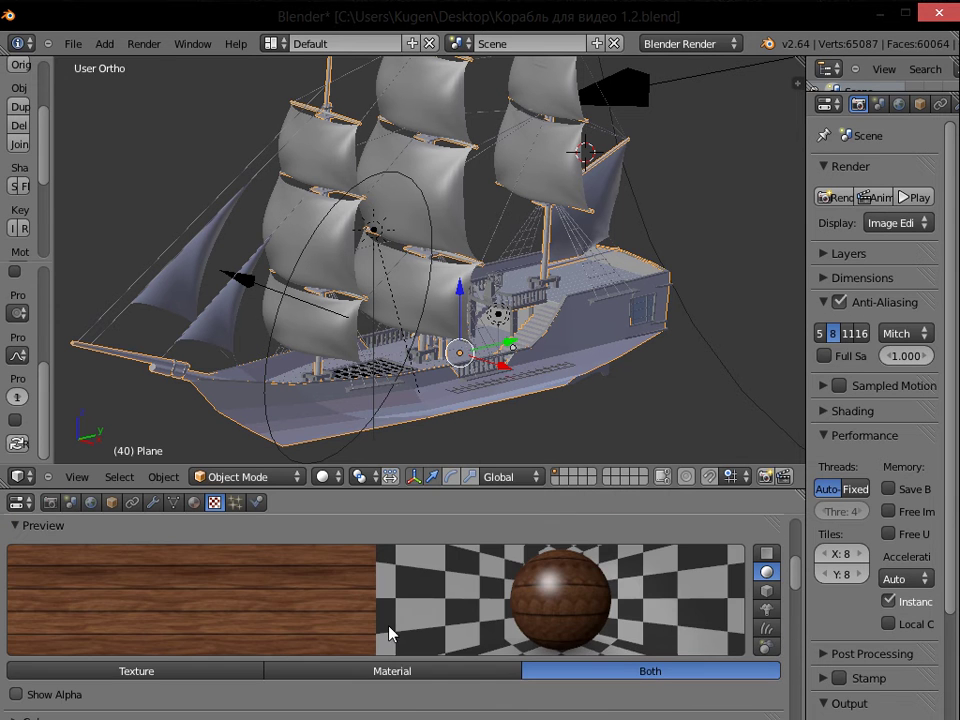
{"action": "left_click", "coordinate": [837, 198]}
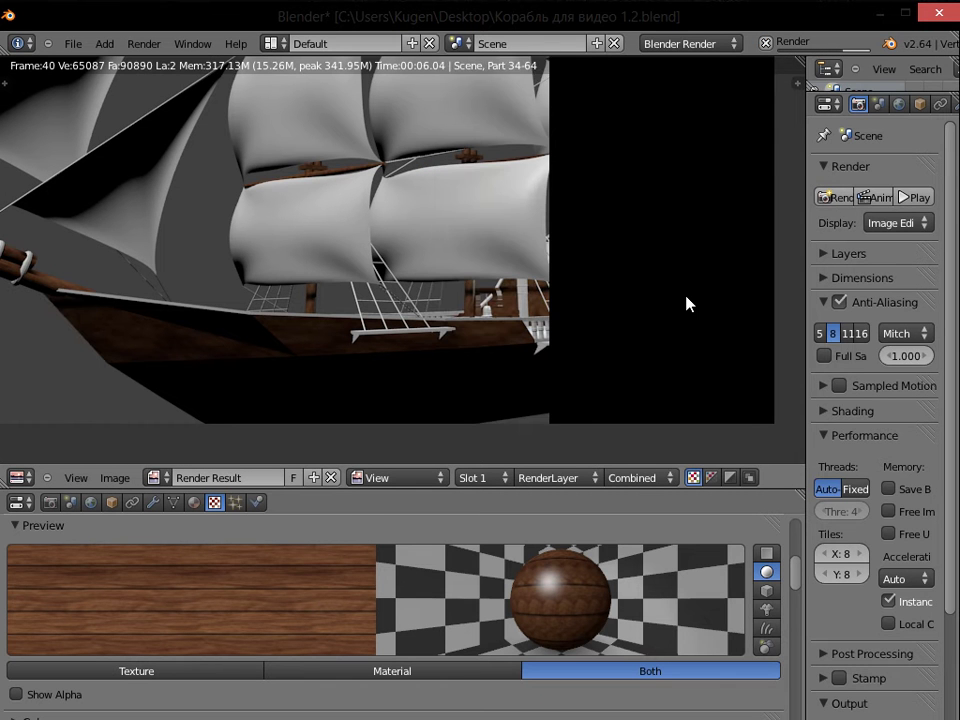
{"action": "key", "text": "Escape"}
Set the wood texture's Y size to about 9.43 and render the ship to check the planks
{"action": "scroll", "coordinate": [673, 615], "scroll_direction": "down", "scroll_amount": 8}
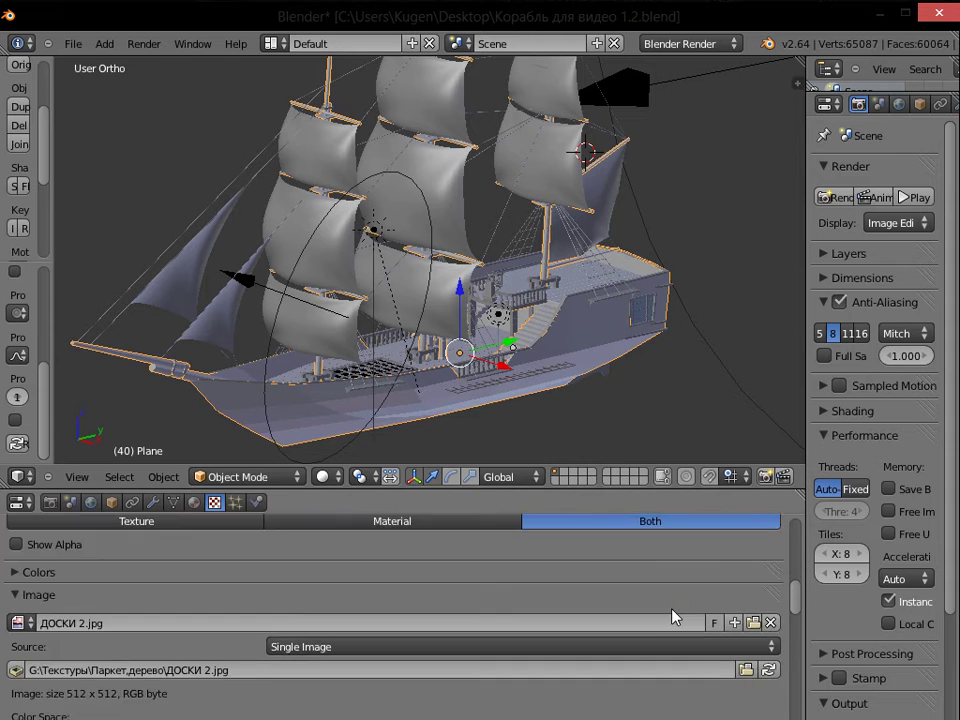
{"action": "scroll", "coordinate": [673, 615], "scroll_direction": "down", "scroll_amount": 9}
{"action": "left_click_drag", "start_coordinate": [597, 634], "coordinate": [720, 638]}
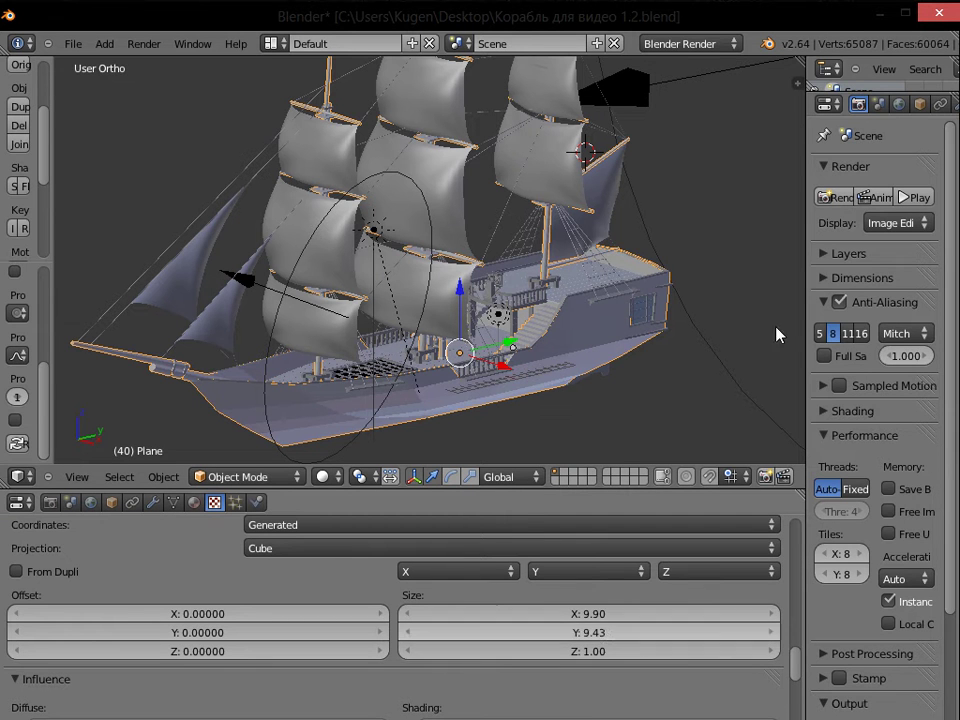
{"action": "left_click", "coordinate": [836, 198]}
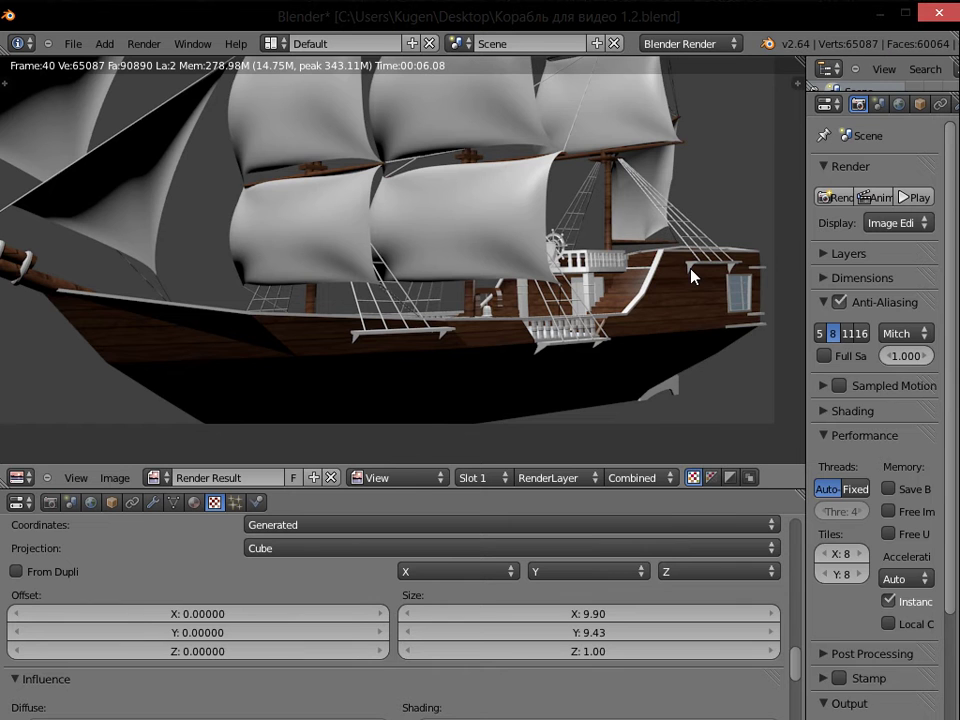
{"action": "key", "text": "Escape"}
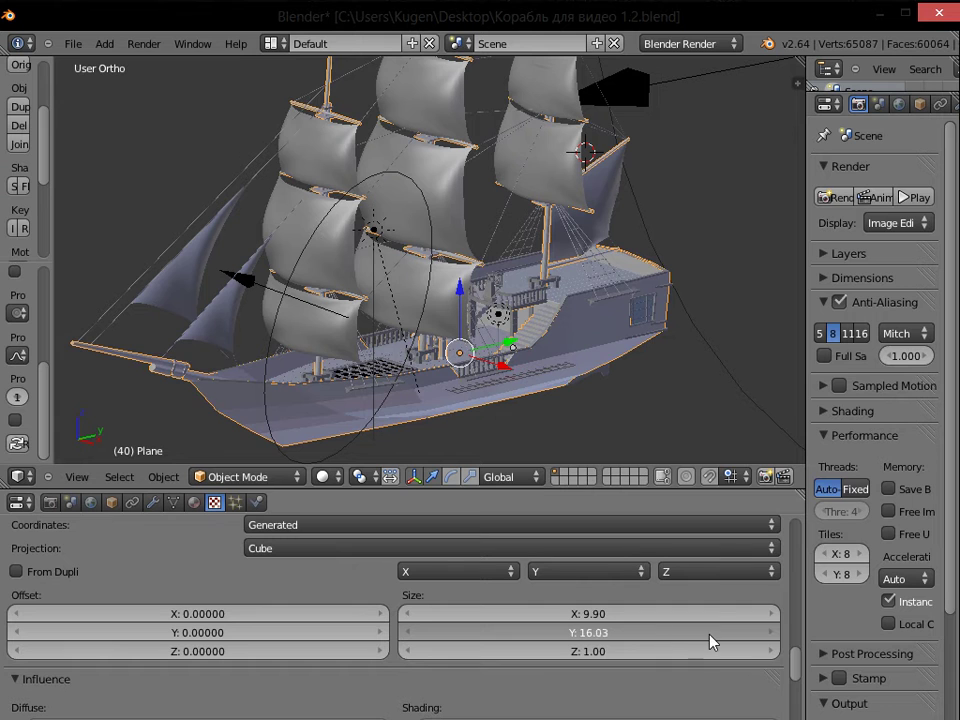
Raise the wood texture's Y size to about 16.13 and render the ship to inspect the hull planking
{"action": "left_click_drag", "start_coordinate": [713, 641], "coordinate": [760, 641]}
{"action": "left_click", "coordinate": [835, 197]}
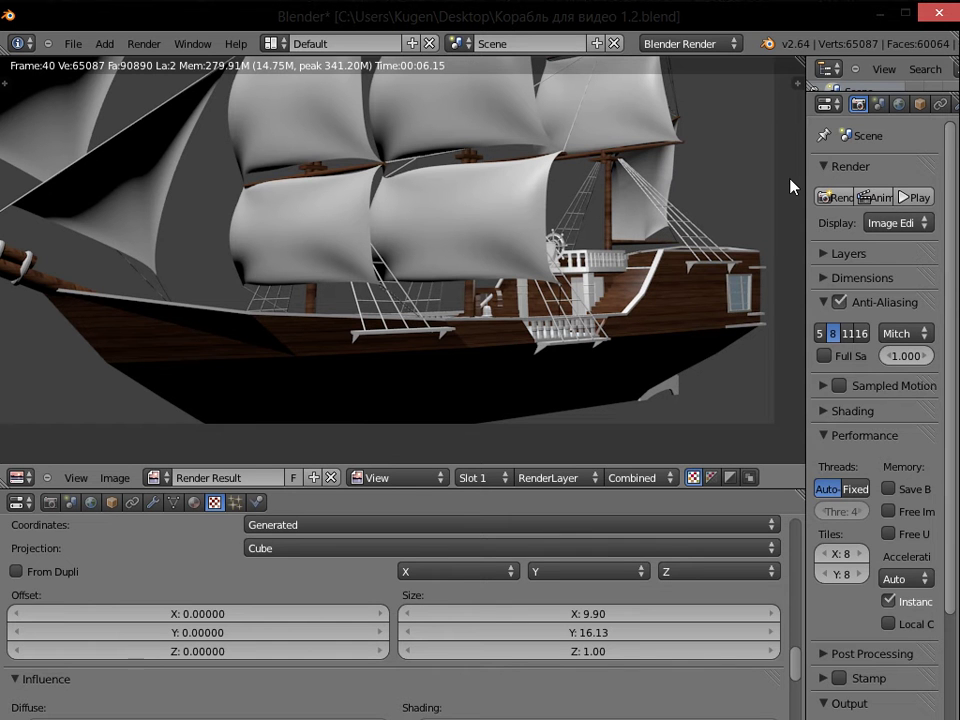
{"action": "middle_click_drag", "start_coordinate": [340, 219], "coordinate": [292, 237]}
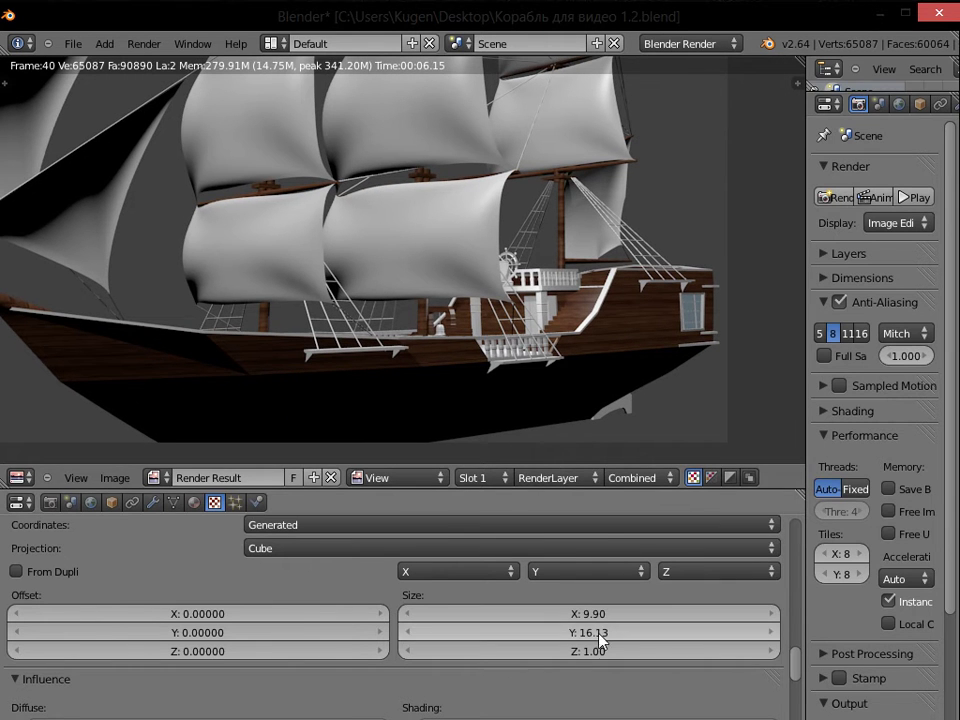
Raise the wood texture's Y size to about 20.26, render the ship and inspect the hull planking
{"action": "left_click_drag", "start_coordinate": [640, 641], "coordinate": [688, 636]}
{"action": "left_click", "coordinate": [828, 200]}
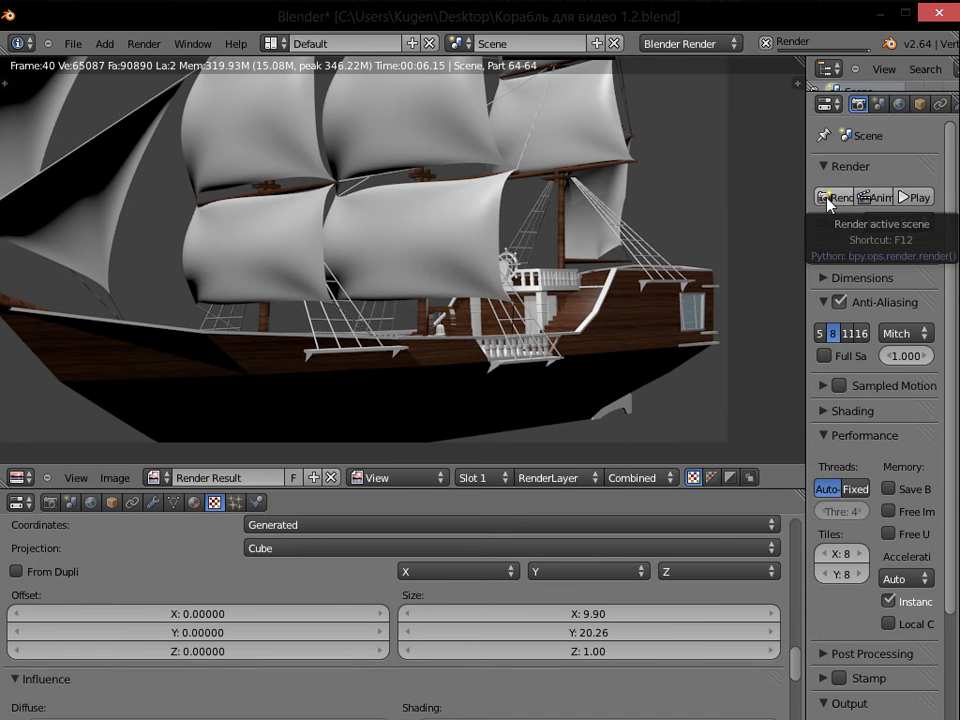
{"action": "scroll", "coordinate": [639, 253], "scroll_direction": "up", "scroll_amount": 4}
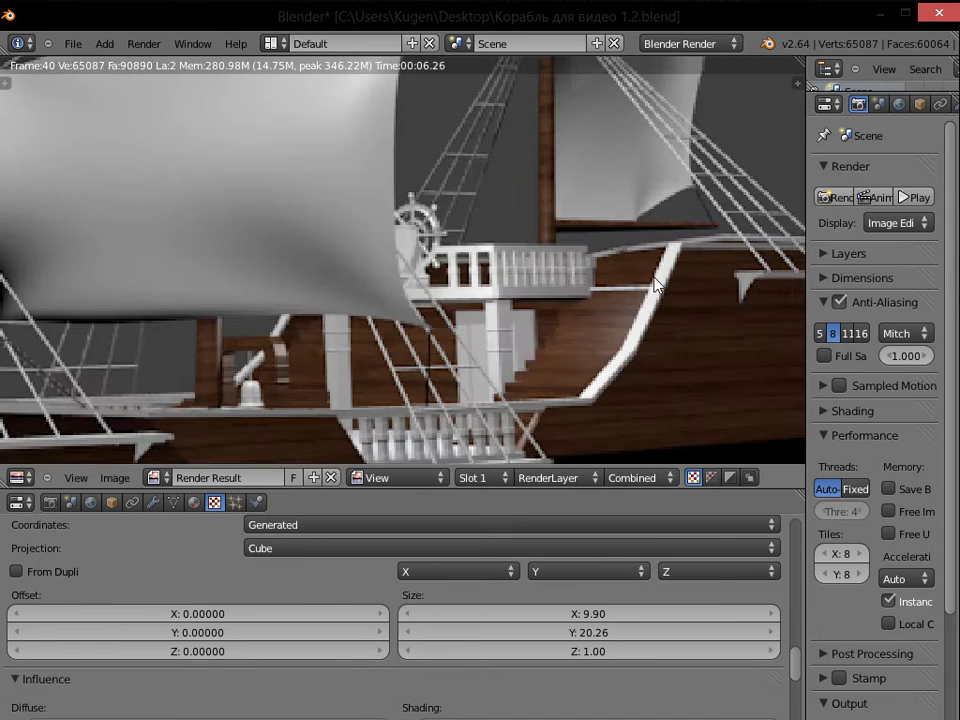
{"action": "scroll", "coordinate": [637, 276], "scroll_direction": "down", "scroll_amount": 3}
{"action": "middle_click_drag", "start_coordinate": [552, 218], "coordinate": [637, 201]}
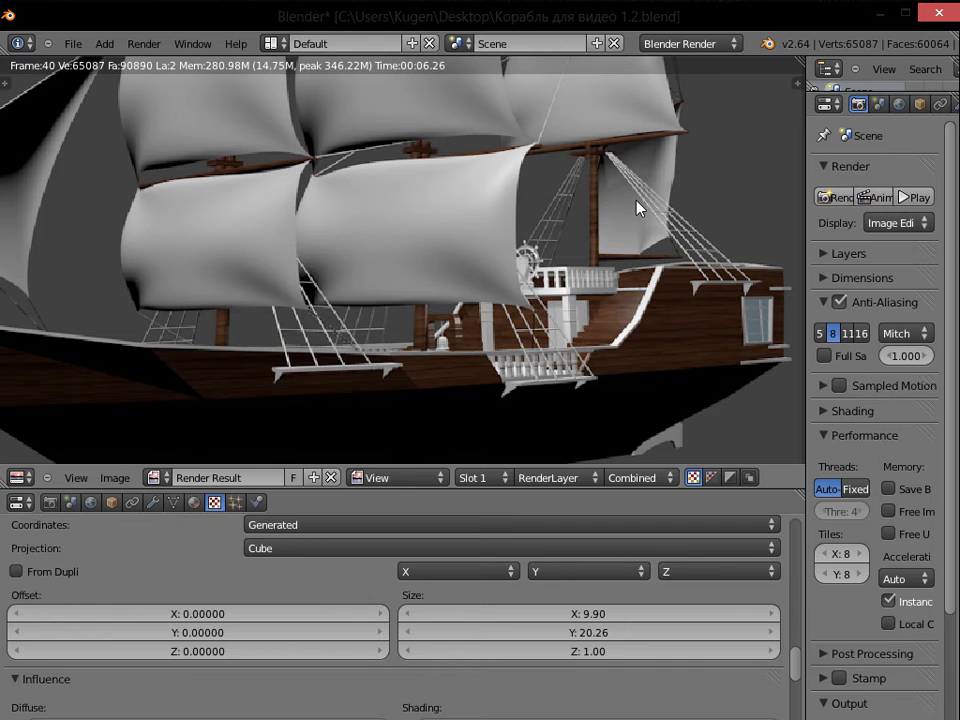
{"action": "key", "text": "Escape"}
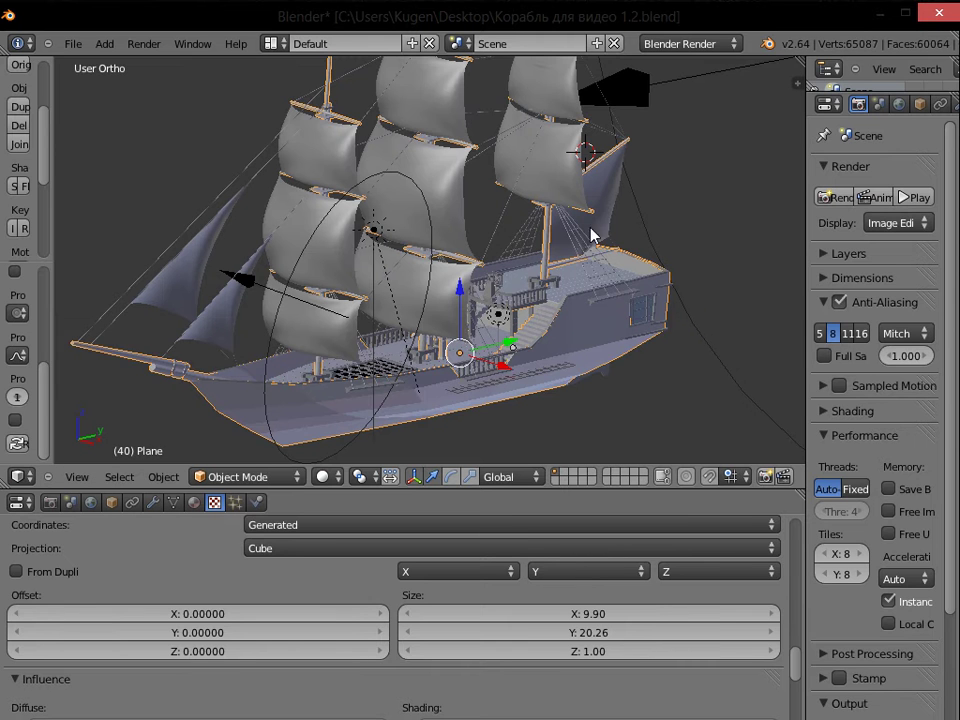
Select the ship's deck and stairs object, remove both of its existing materials and add a new material
{"action": "middle_click_drag", "start_coordinate": [567, 262], "coordinate": [621, 302]}
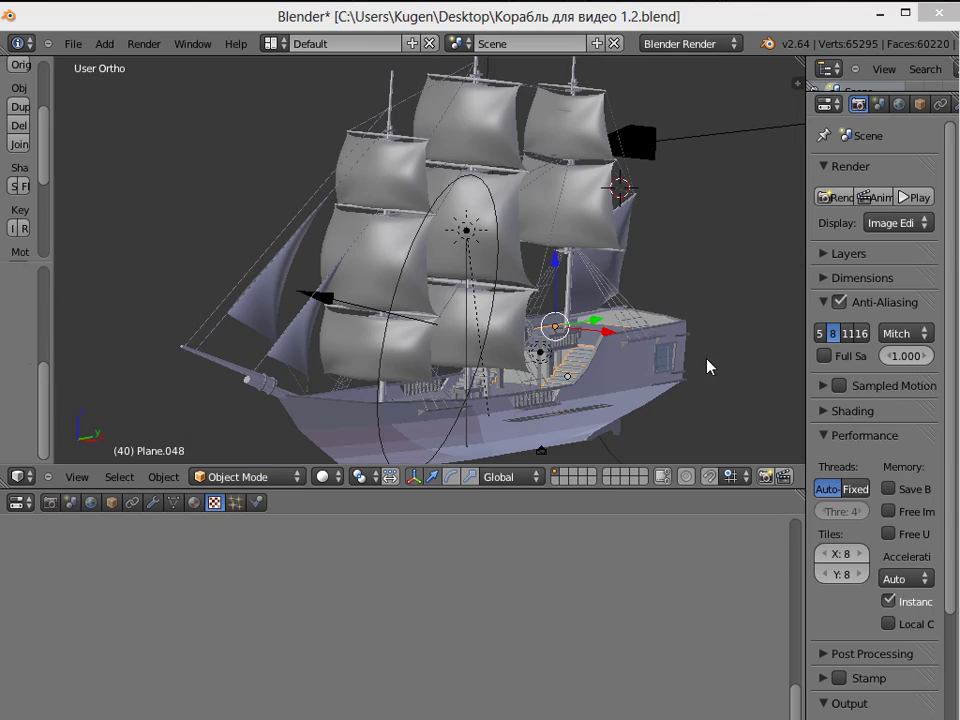
{"action": "middle_click_drag", "start_coordinate": [701, 343], "coordinate": [529, 358]}
{"action": "scroll", "coordinate": [555, 331], "scroll_direction": "up", "scroll_amount": 2}
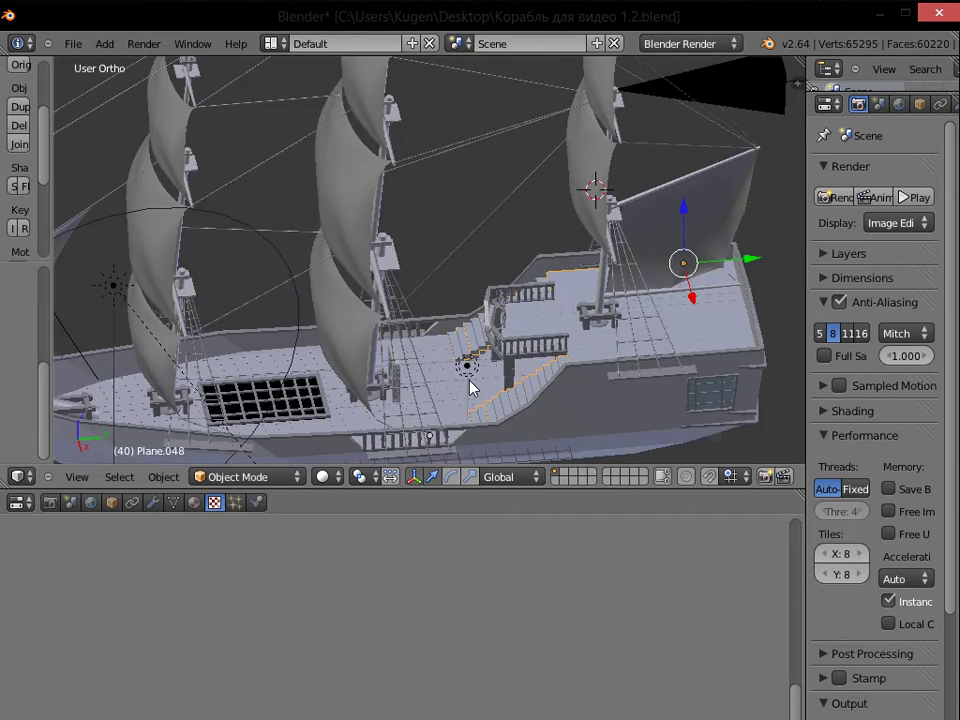
{"action": "right_click", "coordinate": [445, 400]}
{"action": "right_click", "coordinate": [510, 407]}
{"action": "right_click", "coordinate": [509, 399]}
{"action": "middle_click_drag", "start_coordinate": [468, 355], "coordinate": [475, 331], "text": "shift"}
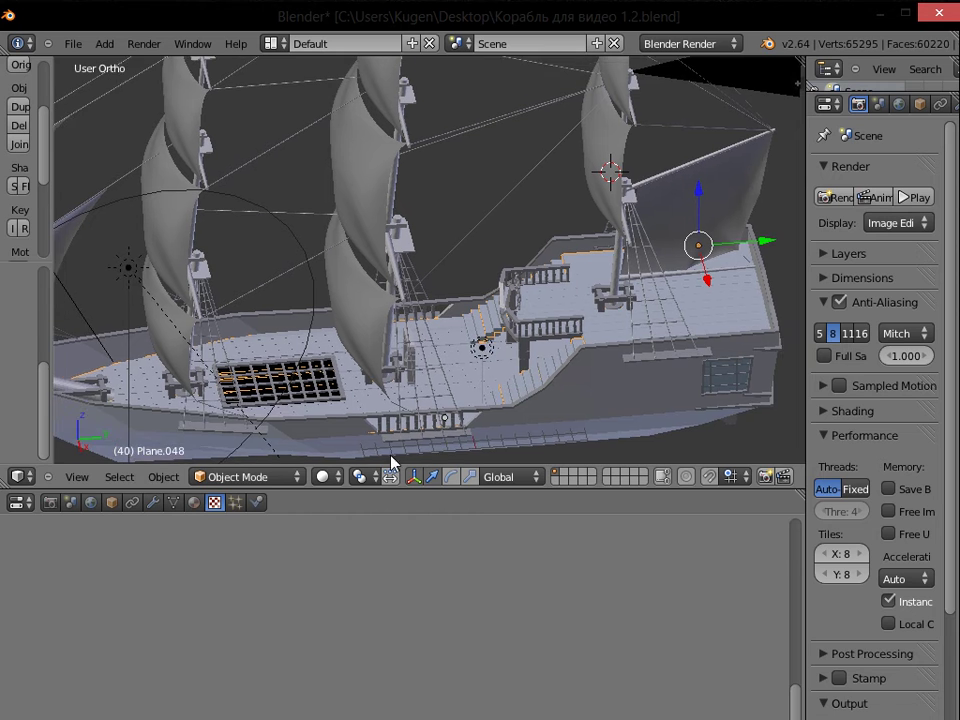
{"action": "scroll", "coordinate": [429, 418], "scroll_direction": "up", "scroll_amount": 2}
{"action": "left_click", "coordinate": [194, 502]}
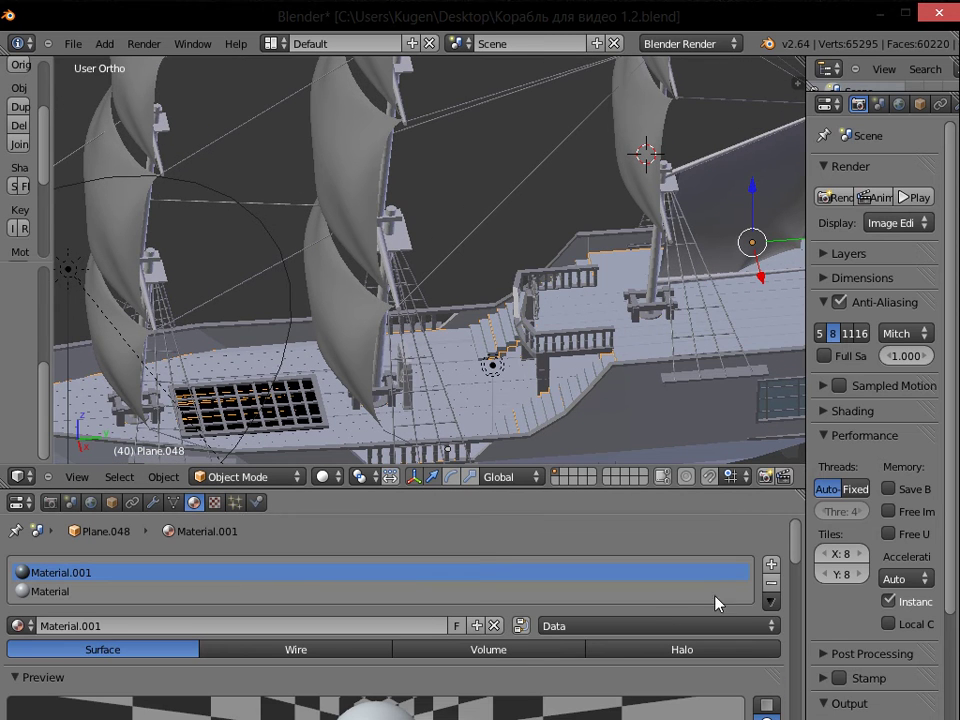
{"action": "left_click", "coordinate": [771, 585]}
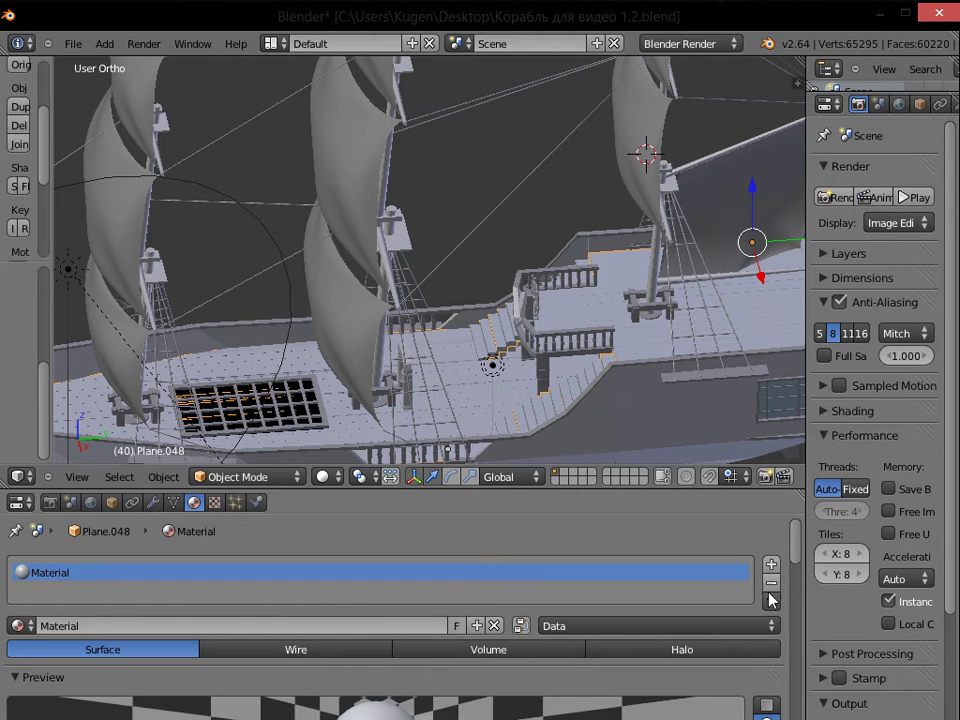
{"action": "left_click", "coordinate": [771, 585]}
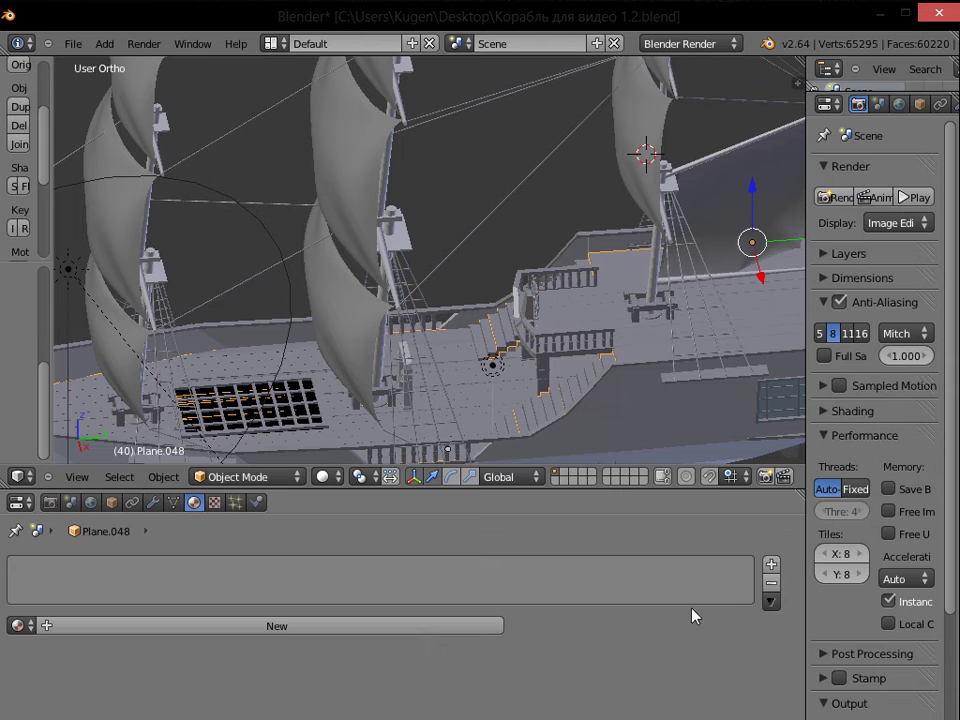
{"action": "left_click", "coordinate": [409, 626]}
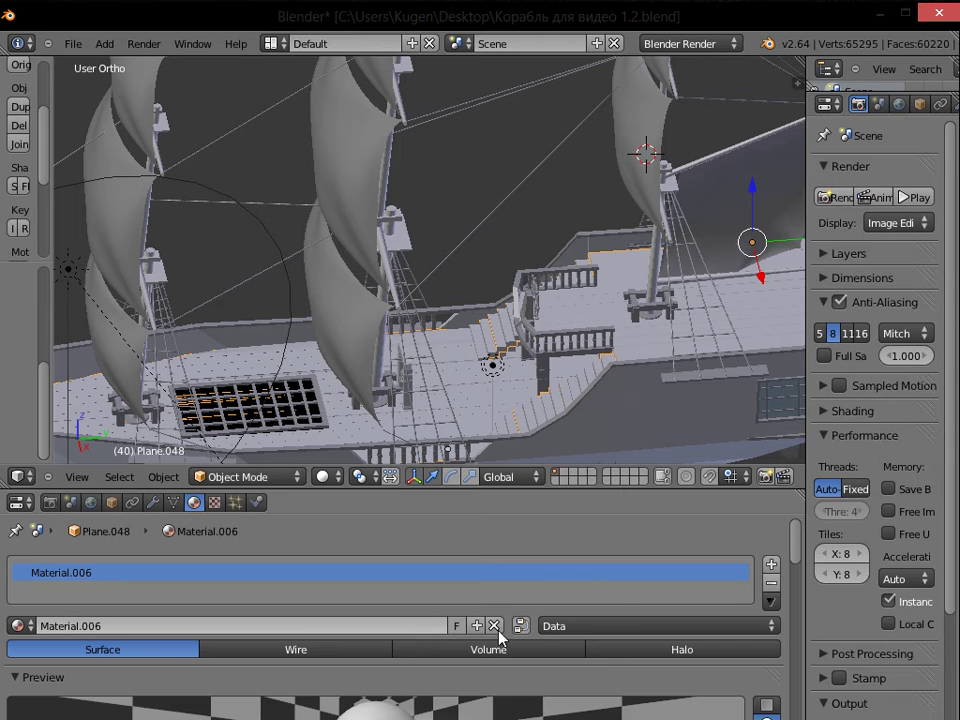
Add a new texture to the deck material and preview both the texture and the material
{"action": "left_click", "coordinate": [214, 503]}
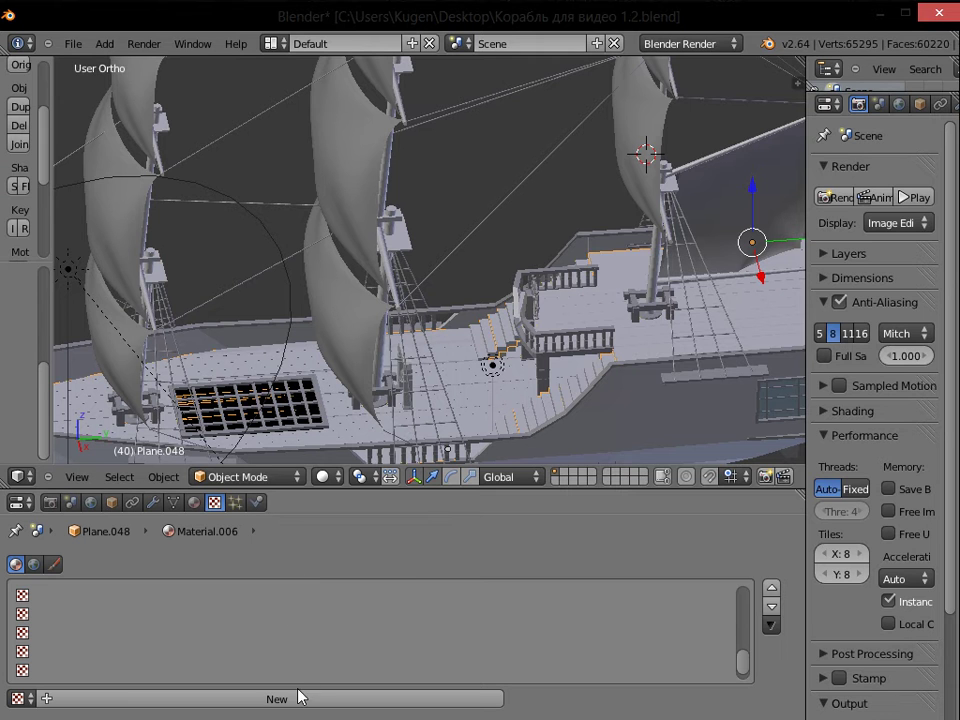
{"action": "left_click", "coordinate": [300, 699]}
{"action": "scroll", "coordinate": [603, 669], "scroll_direction": "down", "scroll_amount": 5}
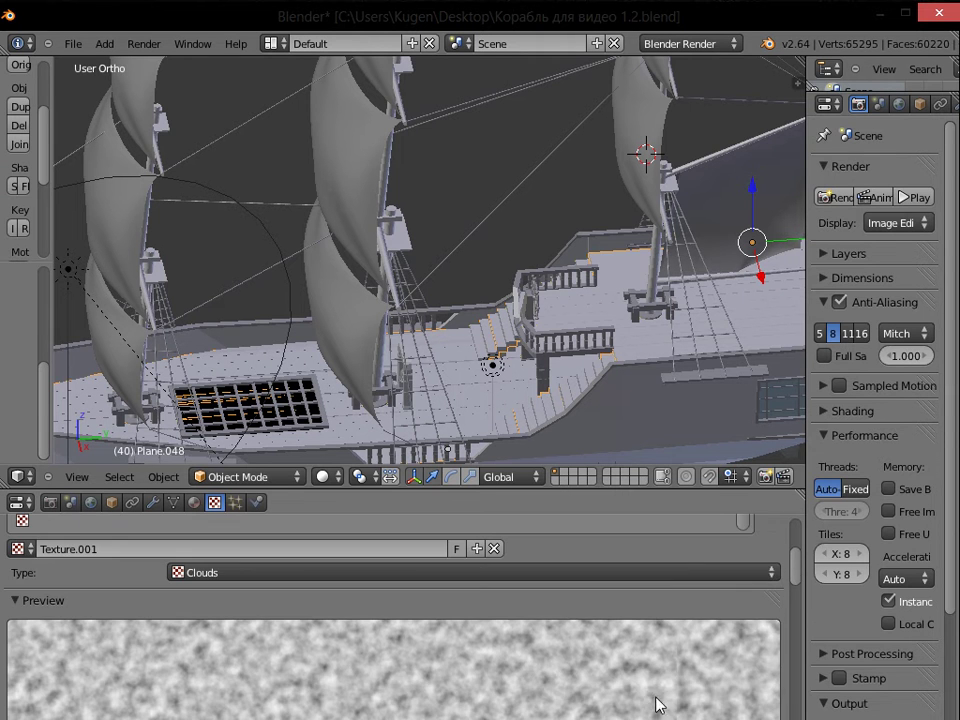
{"action": "scroll", "coordinate": [636, 688], "scroll_direction": "down", "scroll_amount": 2}
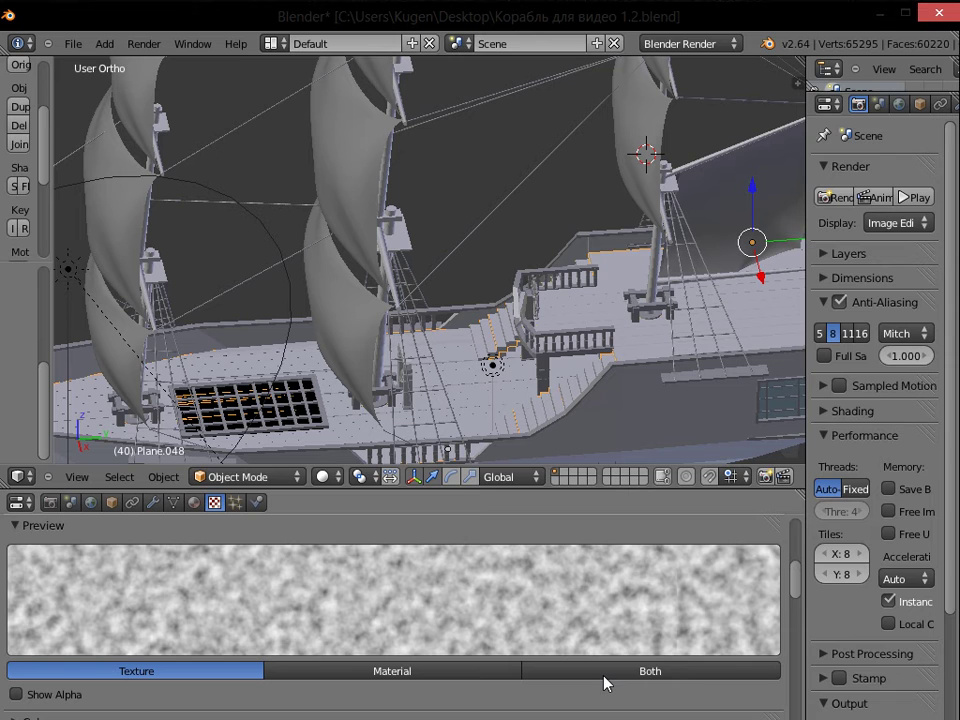
{"action": "scroll", "coordinate": [604, 683], "scroll_direction": "down", "scroll_amount": 1}
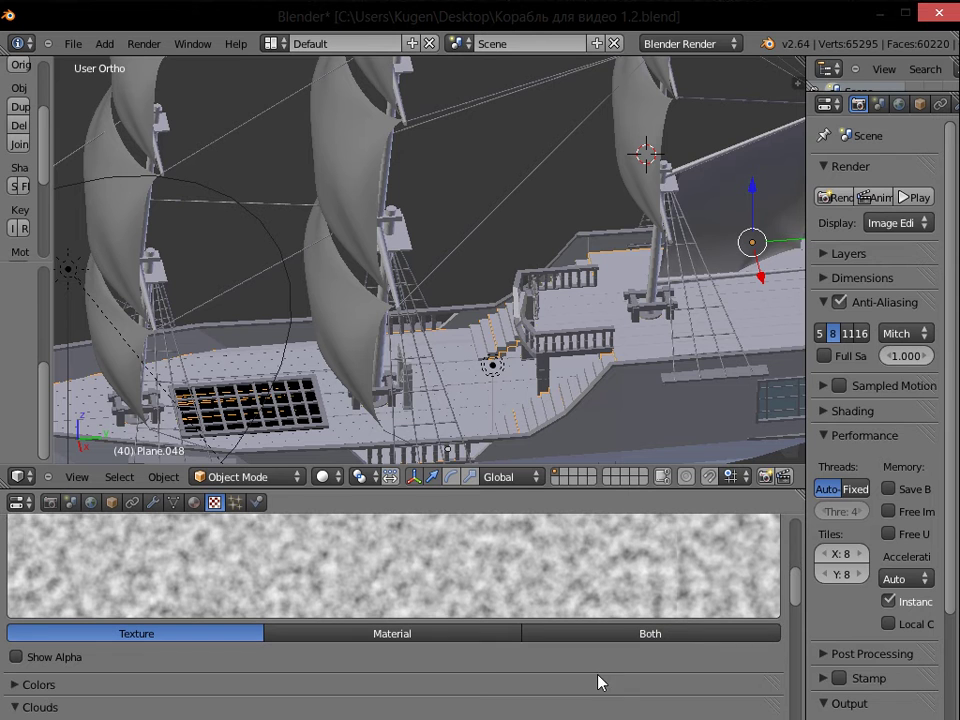
{"action": "left_click", "coordinate": [620, 636]}
{"action": "scroll", "coordinate": [727, 626], "scroll_direction": "down", "scroll_amount": 2}
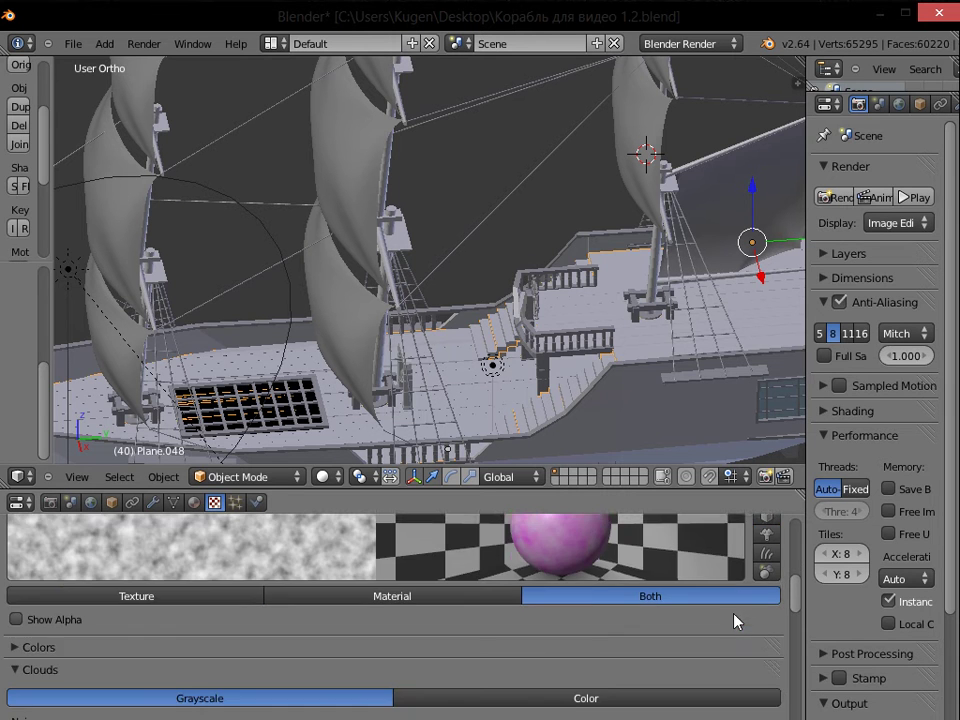
{"action": "scroll", "coordinate": [727, 626], "scroll_direction": "up", "scroll_amount": 4}
{"action": "scroll", "coordinate": [716, 634], "scroll_direction": "up", "scroll_amount": 1}
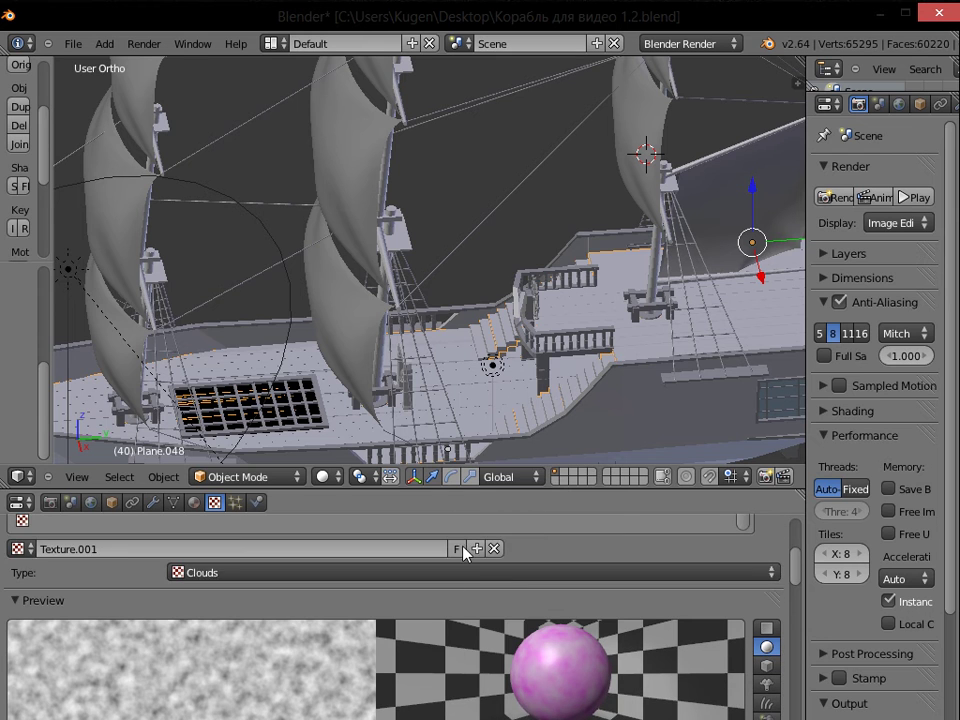
Change the deck texture to an image type and load Дерево-18.jpg from G:\Текстуры\Паркет,дерево
{"action": "left_click", "coordinate": [452, 574]}
{"action": "left_click", "coordinate": [122, 451]}
{"action": "scroll", "coordinate": [470, 635], "scroll_direction": "down", "scroll_amount": 3}
{"action": "left_click", "coordinate": [556, 662]}
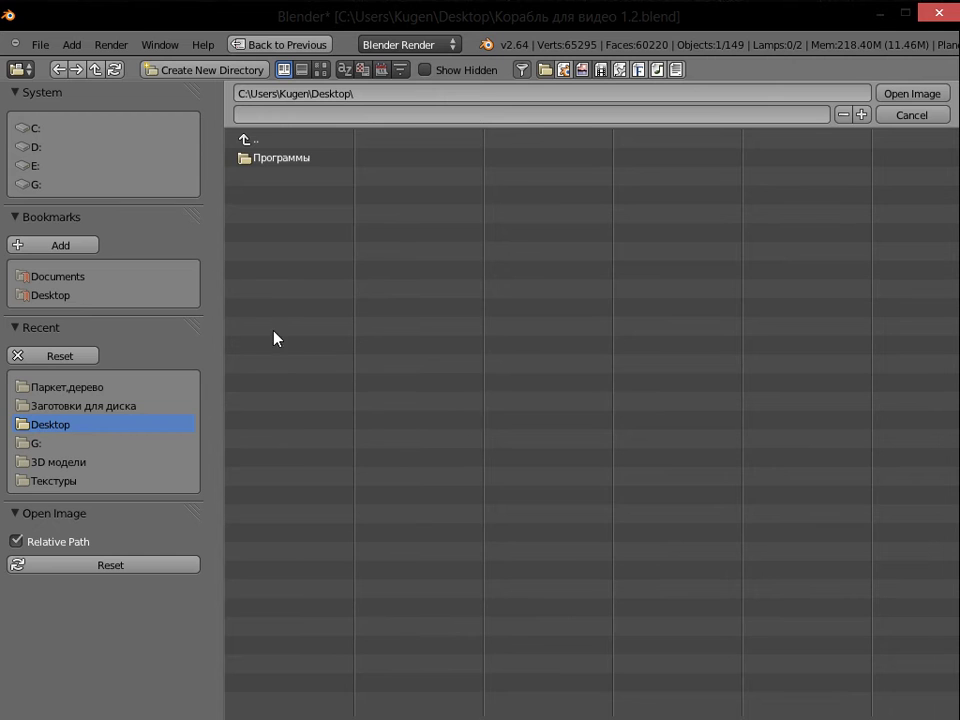
{"action": "left_click", "coordinate": [40, 185]}
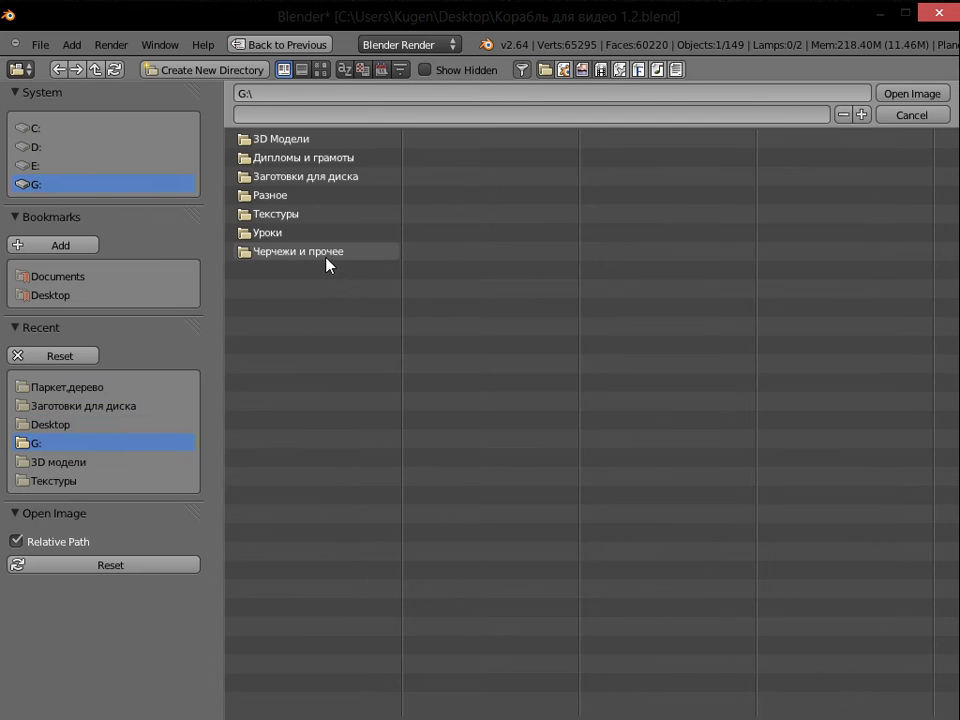
{"action": "left_click", "coordinate": [305, 216]}
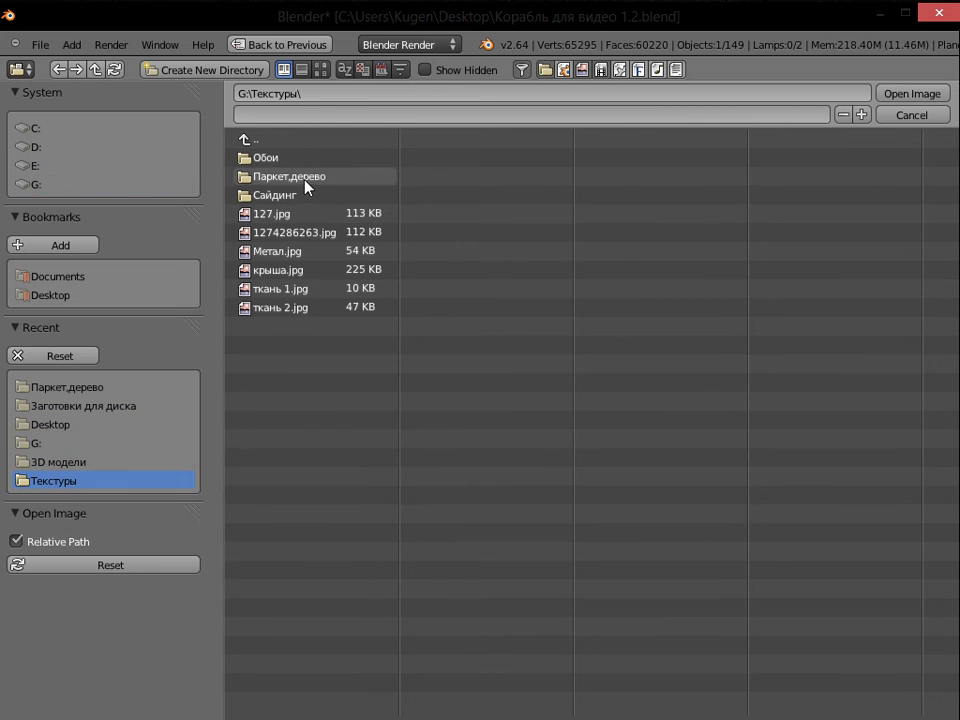
{"action": "left_click", "coordinate": [305, 181]}
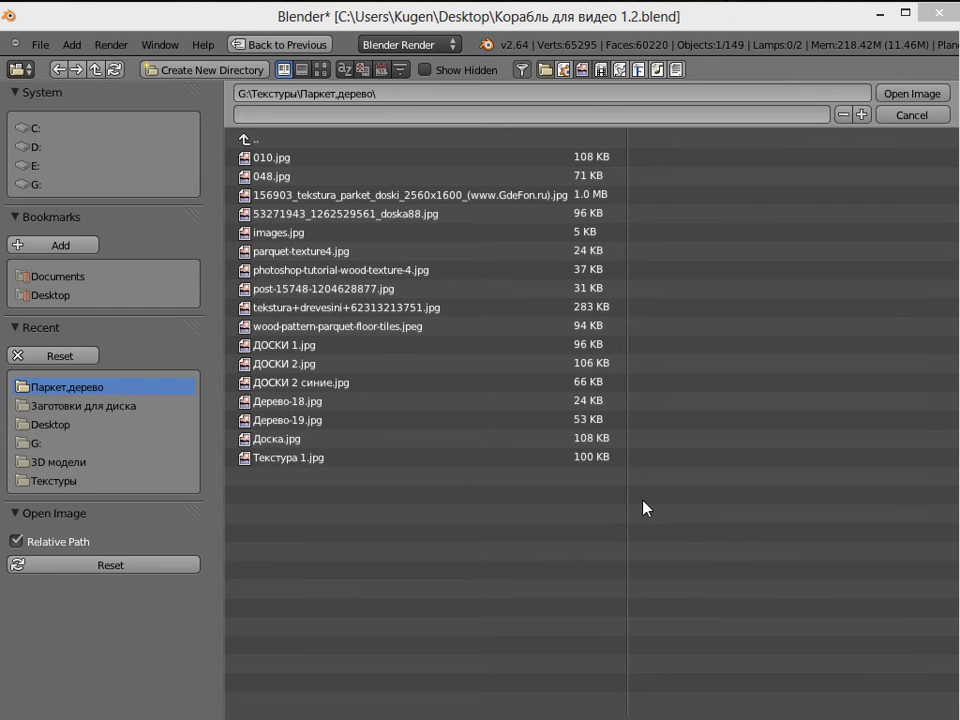
{"action": "left_click", "coordinate": [275, 399]}
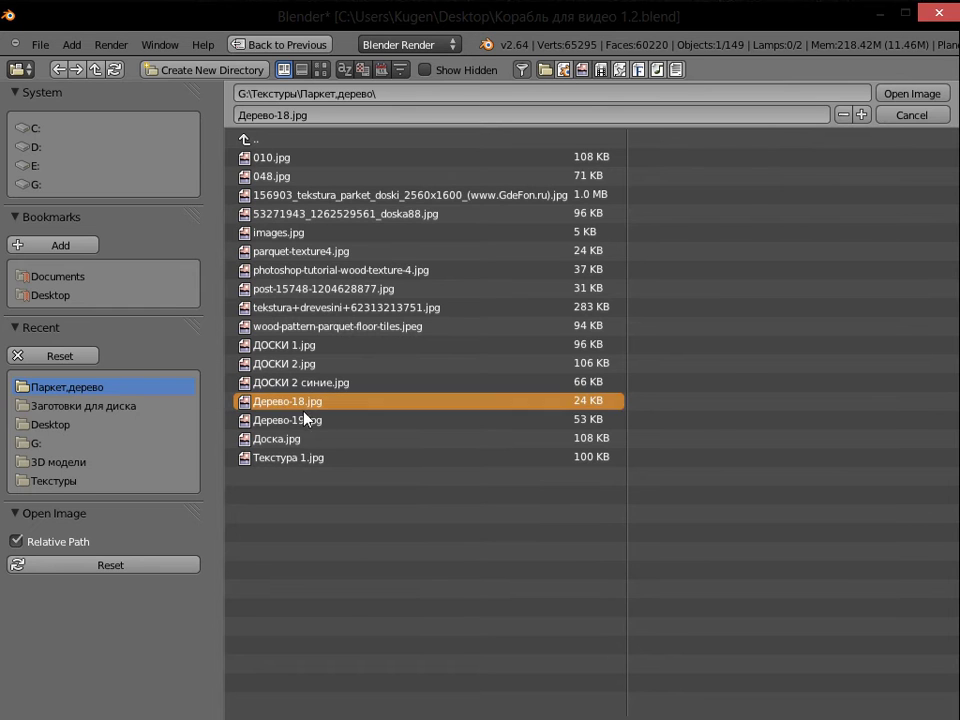
{"action": "left_click", "coordinate": [911, 95]}
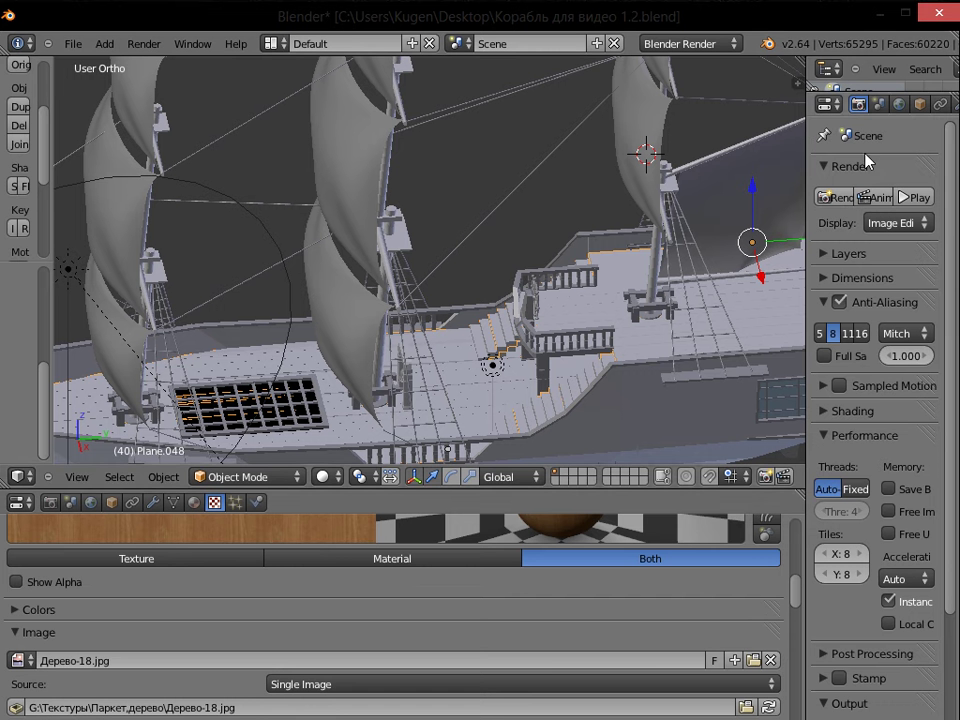
Set the deck texture's mapping projection to Cube, with size about 5.67 in X and 5.44 in Y
{"action": "scroll", "coordinate": [606, 634], "scroll_direction": "down", "scroll_amount": 5}
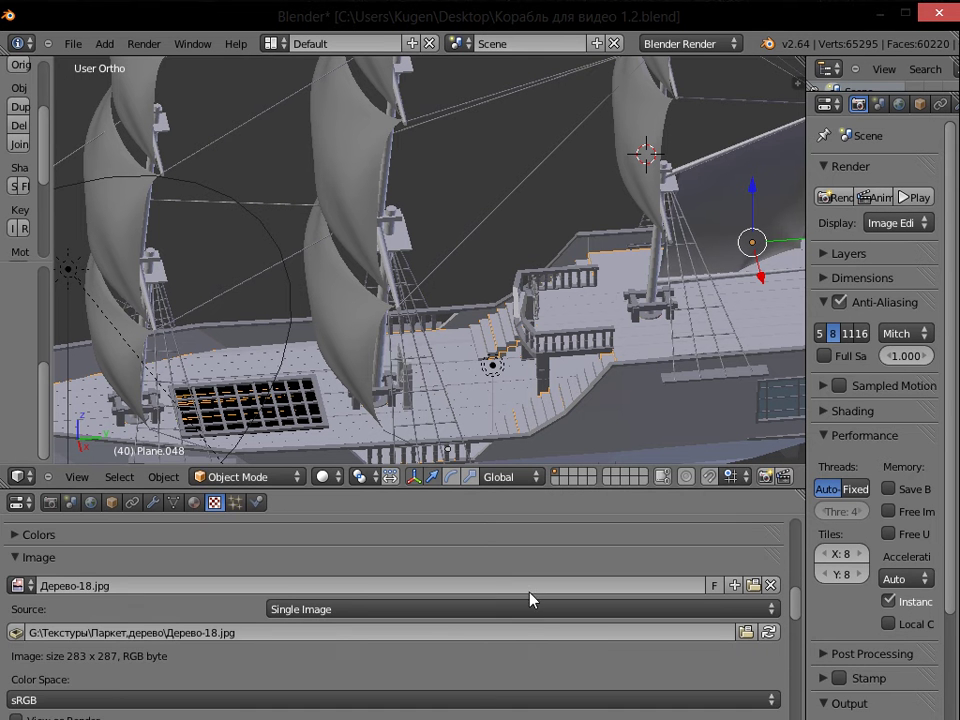
{"action": "scroll", "coordinate": [615, 637], "scroll_direction": "down", "scroll_amount": 5}
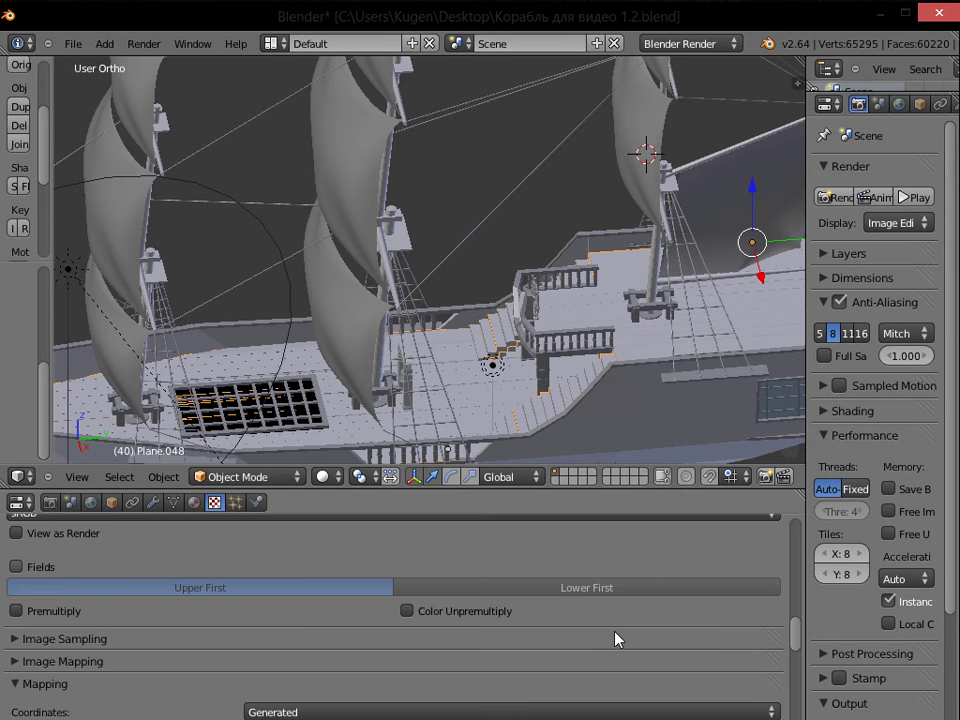
{"action": "left_click", "coordinate": [287, 578]}
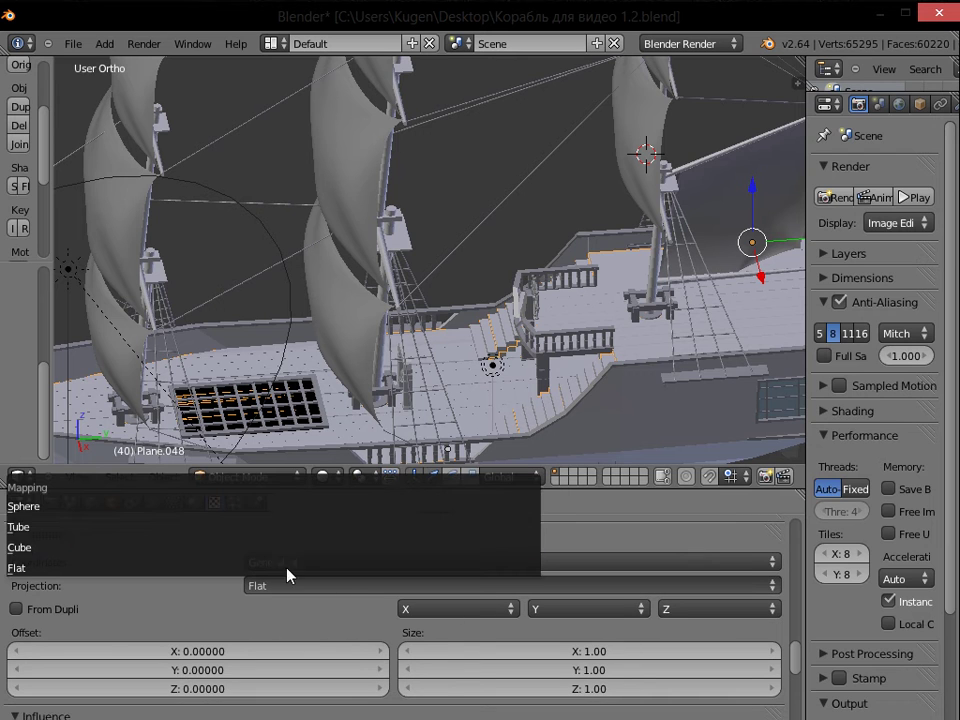
{"action": "left_click", "coordinate": [36, 548]}
{"action": "left_click_drag", "start_coordinate": [556, 647], "coordinate": [597, 659]}
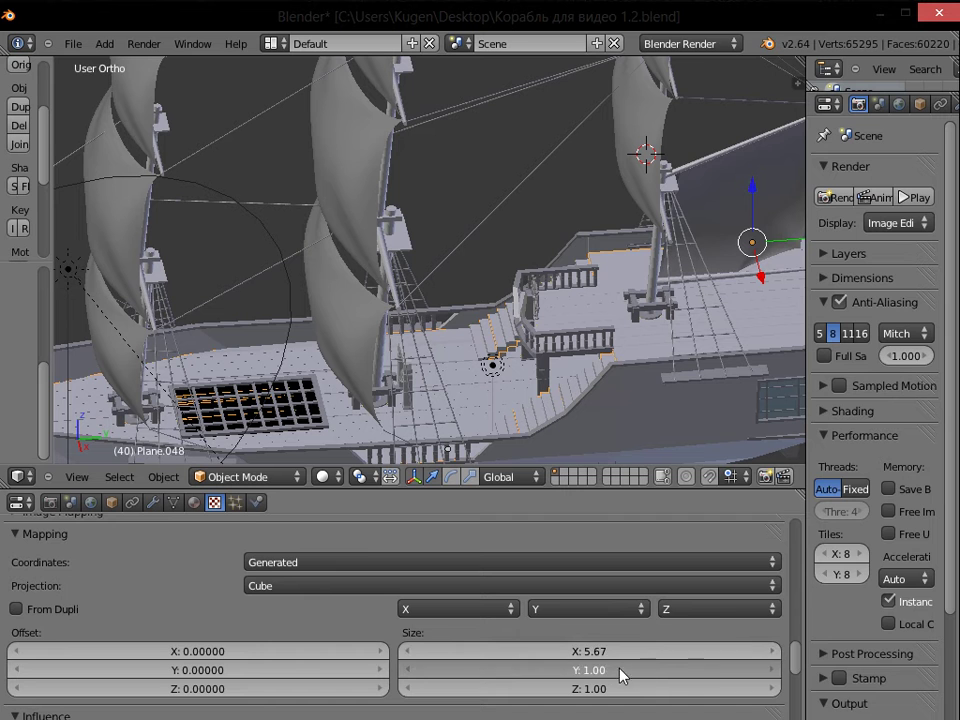
{"action": "left_click_drag", "start_coordinate": [672, 672], "coordinate": [711, 671]}
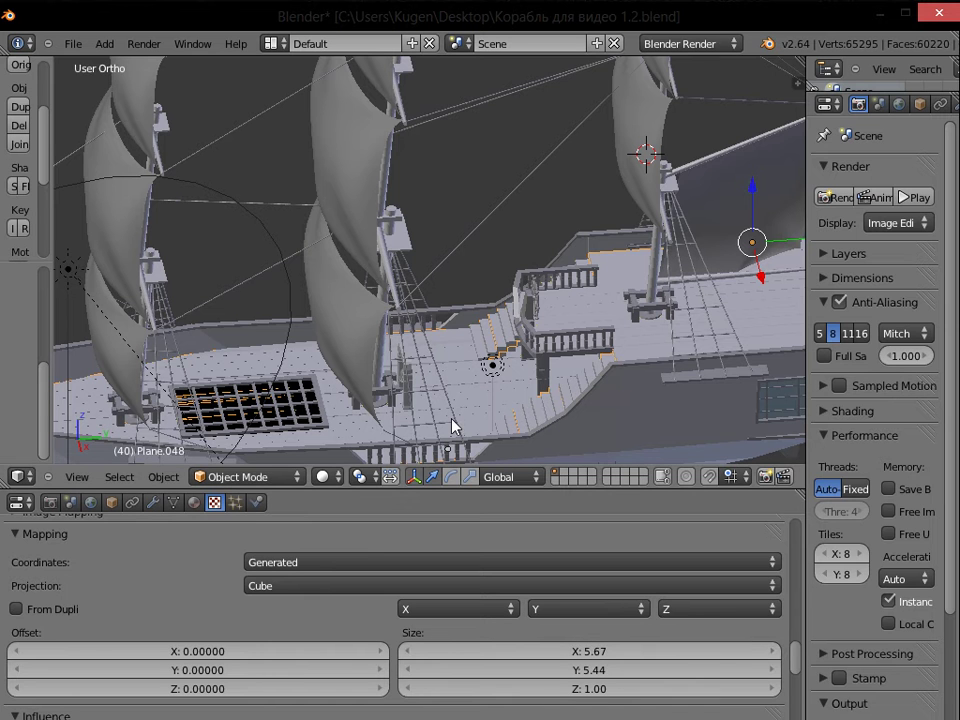
Raise the camera and rotate it freely so it looks down on the ship's deck
{"action": "key", "text": "KP_0"}
{"action": "key", "text": "KP_0"}
{"action": "middle_click_drag", "start_coordinate": [443, 402], "coordinate": [624, 216], "text": "shift"}
{"action": "middle_click_drag", "start_coordinate": [440, 280], "coordinate": [555, 156], "text": "shift"}
{"action": "scroll", "coordinate": [372, 284], "scroll_direction": "down", "scroll_amount": 3}
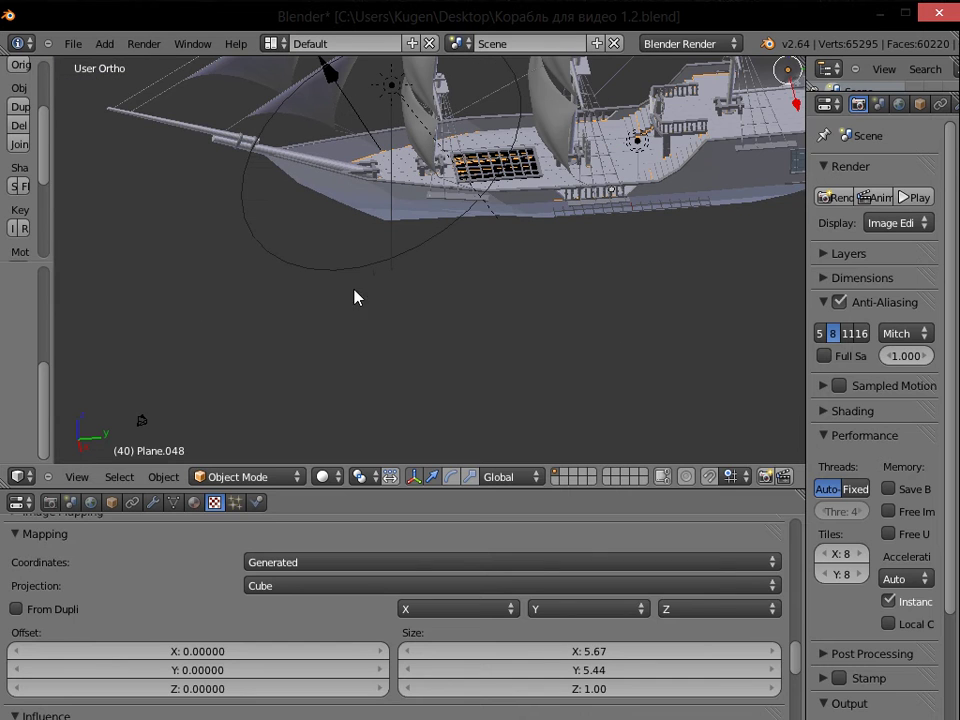
{"action": "right_click", "coordinate": [142, 422]}
{"action": "left_click_drag", "start_coordinate": [140, 383], "coordinate": [257, 156]}
{"action": "key", "text": "KP_0"}
{"action": "key", "text": "r"}
{"action": "key", "text": "r"}
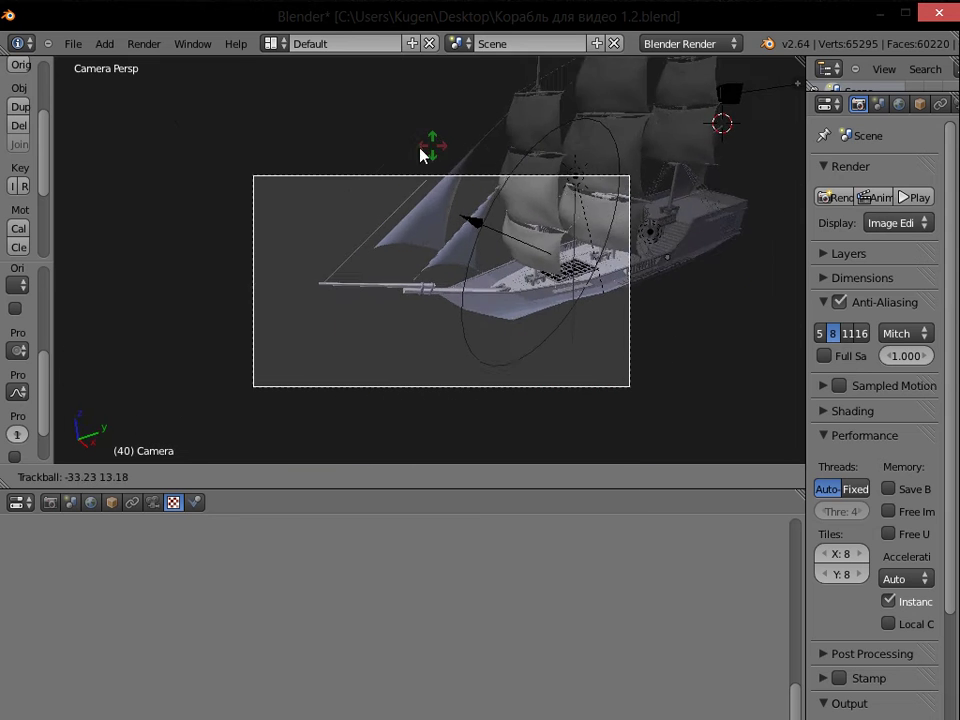
{"action": "left_click", "coordinate": [403, 165]}
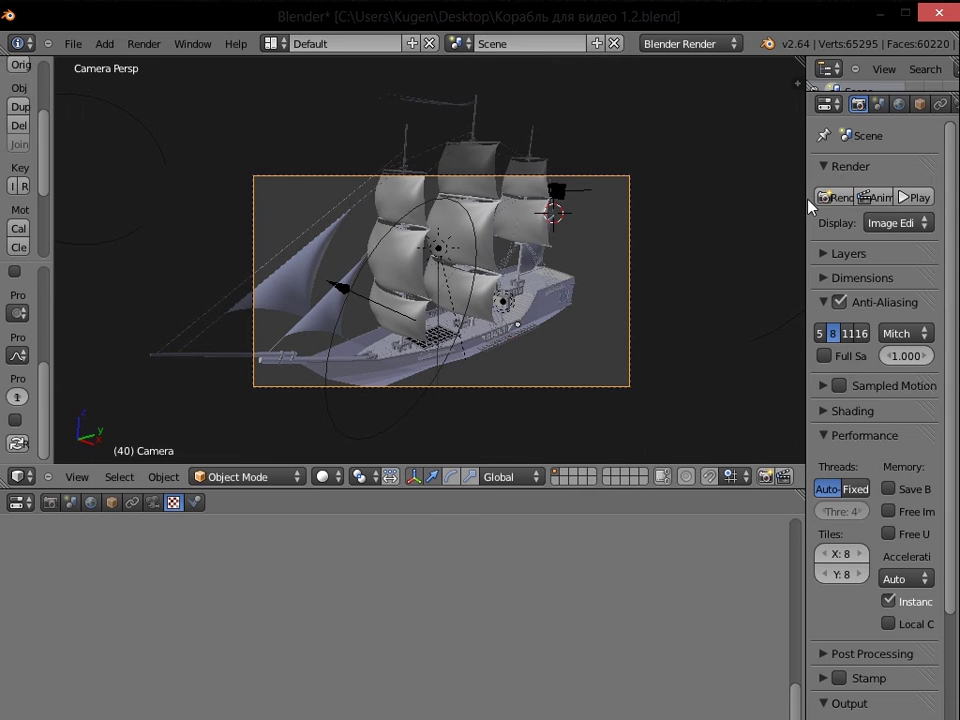
Render the scene from the new camera angle and examine the wood texture on the deck and stairs
{"action": "left_click", "coordinate": [834, 198]}
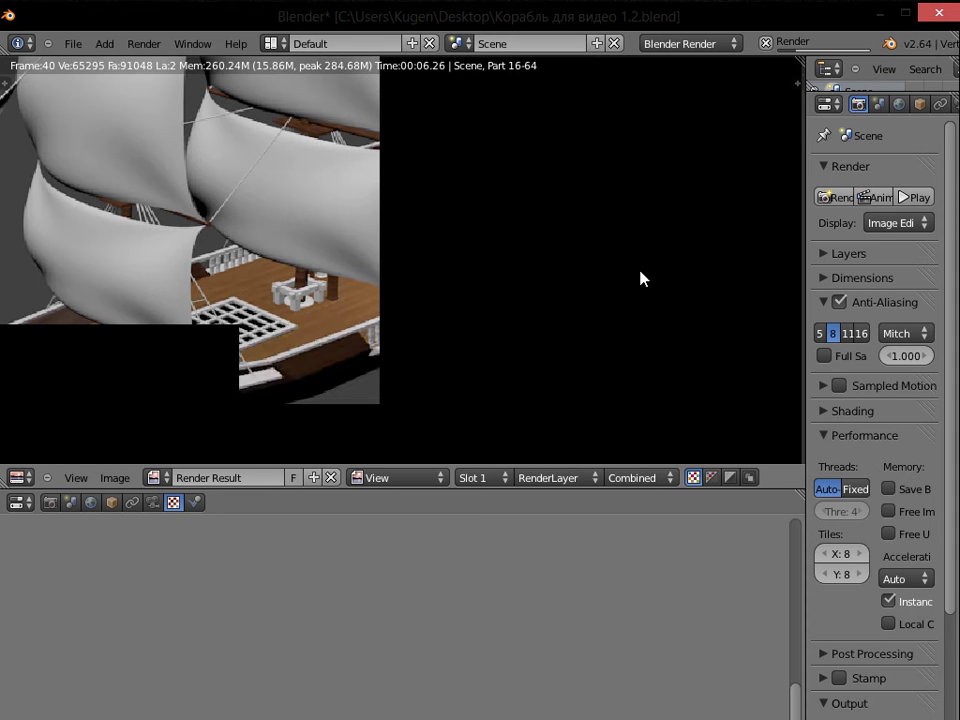
{"action": "scroll", "coordinate": [500, 266], "scroll_direction": "up", "scroll_amount": 6}
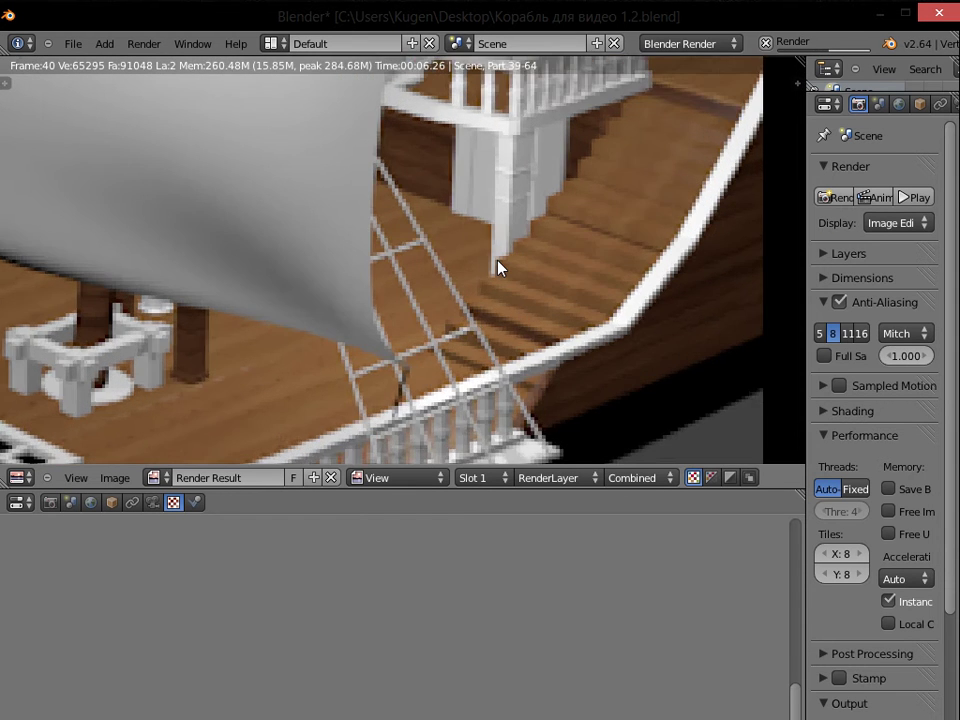
{"action": "scroll", "coordinate": [499, 268], "scroll_direction": "down", "scroll_amount": 5}
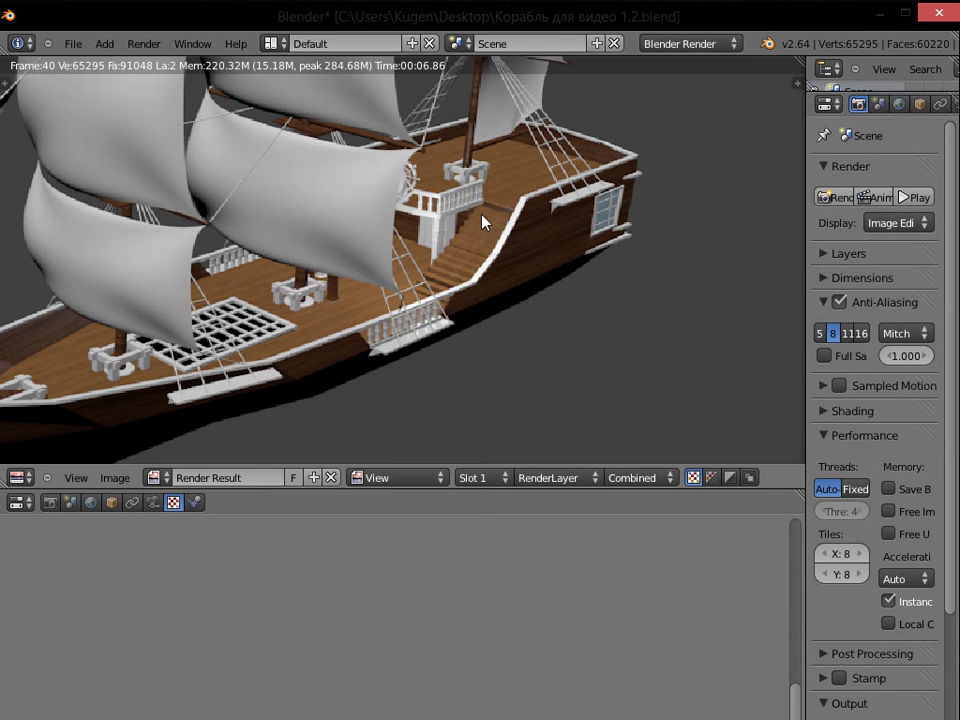
{"action": "middle_click_drag", "start_coordinate": [483, 222], "coordinate": [636, 245]}
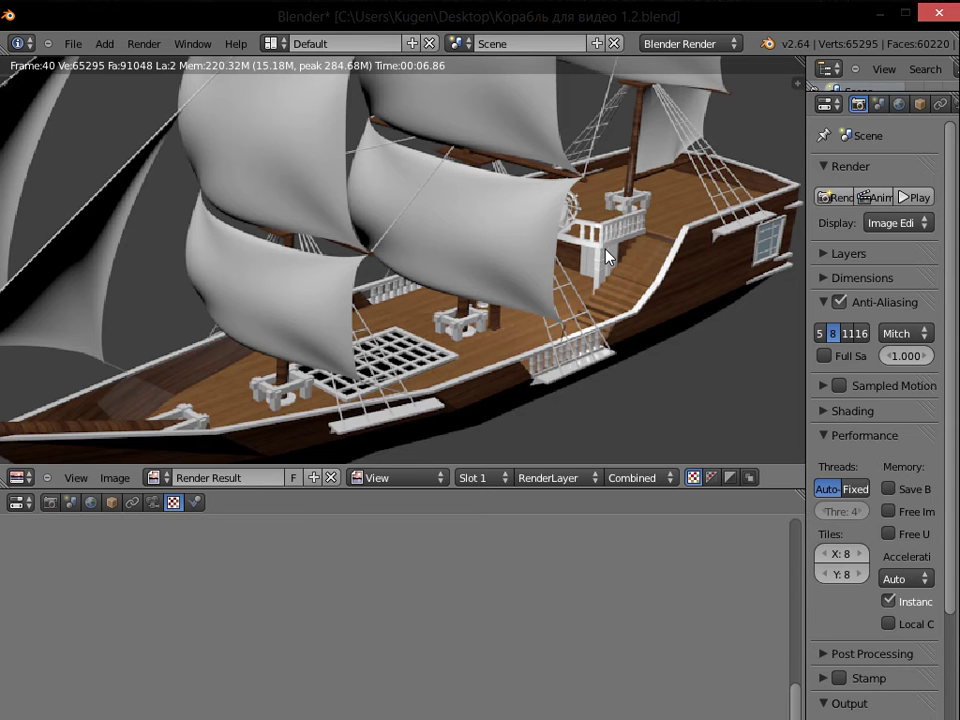
Leave the render and camera view, select the rope-ladder shrouds on both sides of all three masts, and join them into one object
{"action": "key", "text": "Escape"}
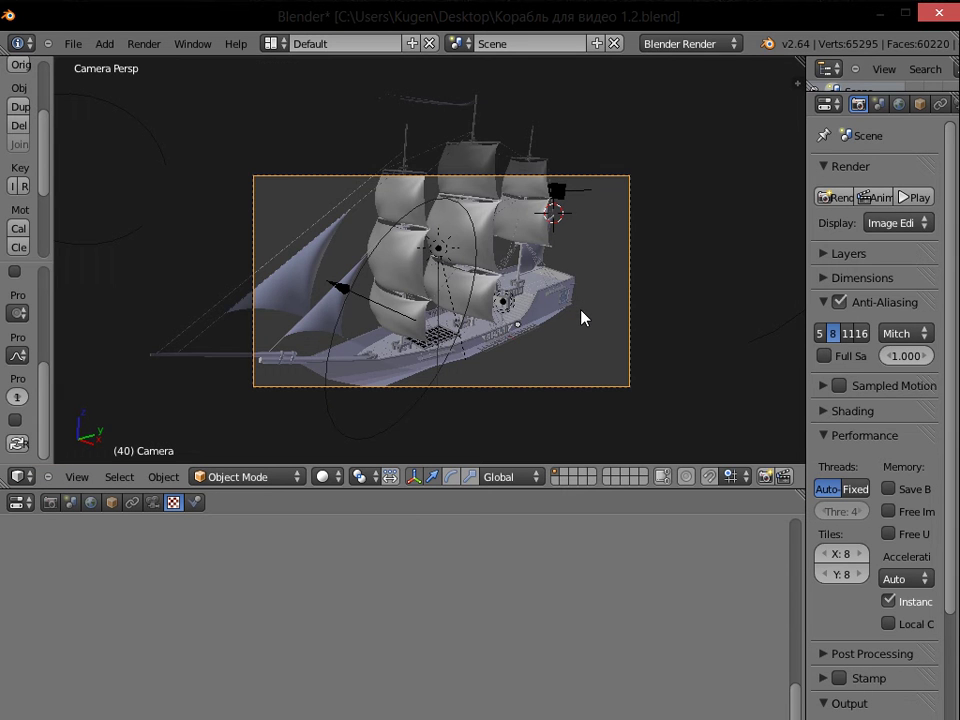
{"action": "key", "text": "KP_0"}
{"action": "middle_click_drag", "start_coordinate": [581, 310], "coordinate": [448, 326], "text": "shift"}
{"action": "scroll", "coordinate": [522, 370], "scroll_direction": "up", "scroll_amount": 3}
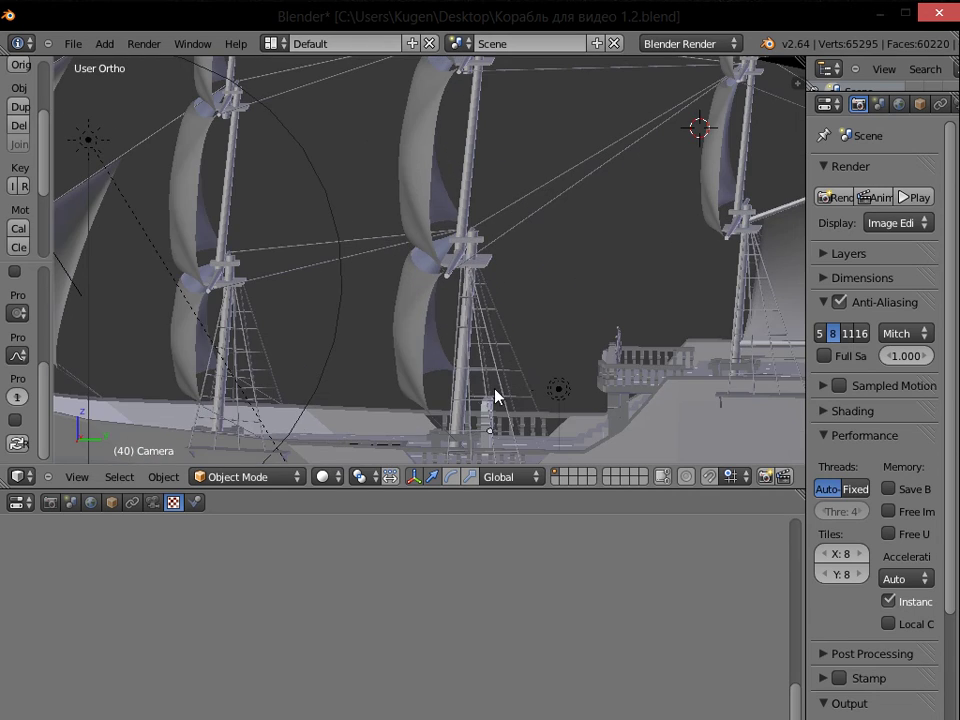
{"action": "left_click", "coordinate": [497, 396]}
{"action": "middle_click_drag", "start_coordinate": [542, 360], "coordinate": [467, 381]}
{"action": "left_click", "coordinate": [470, 380], "text": "shift"}
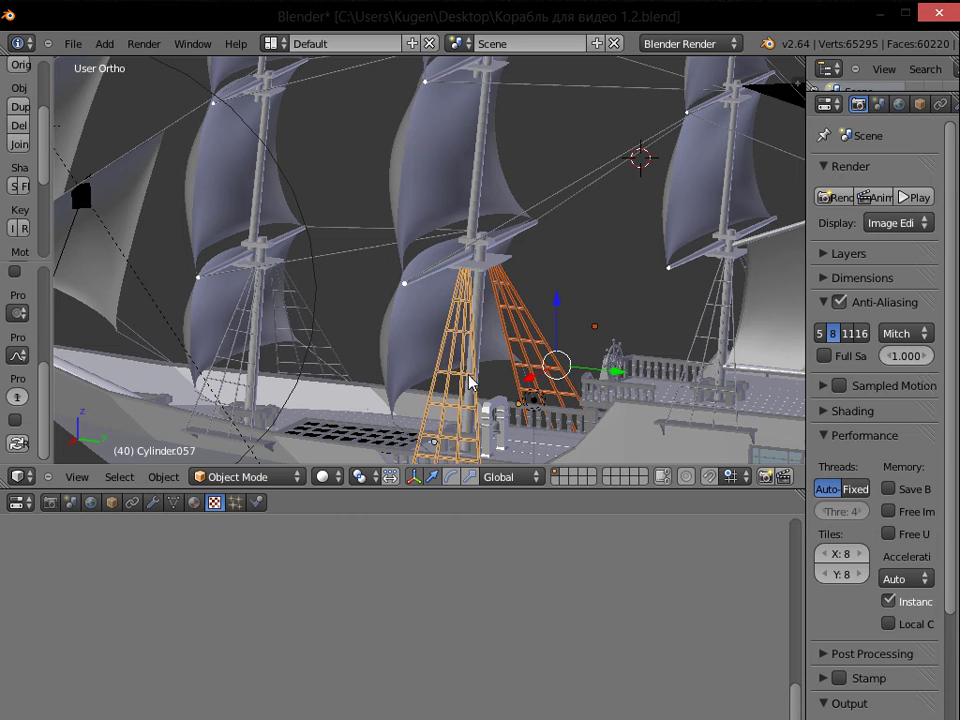
{"action": "left_click", "coordinate": [240, 378], "text": "shift"}
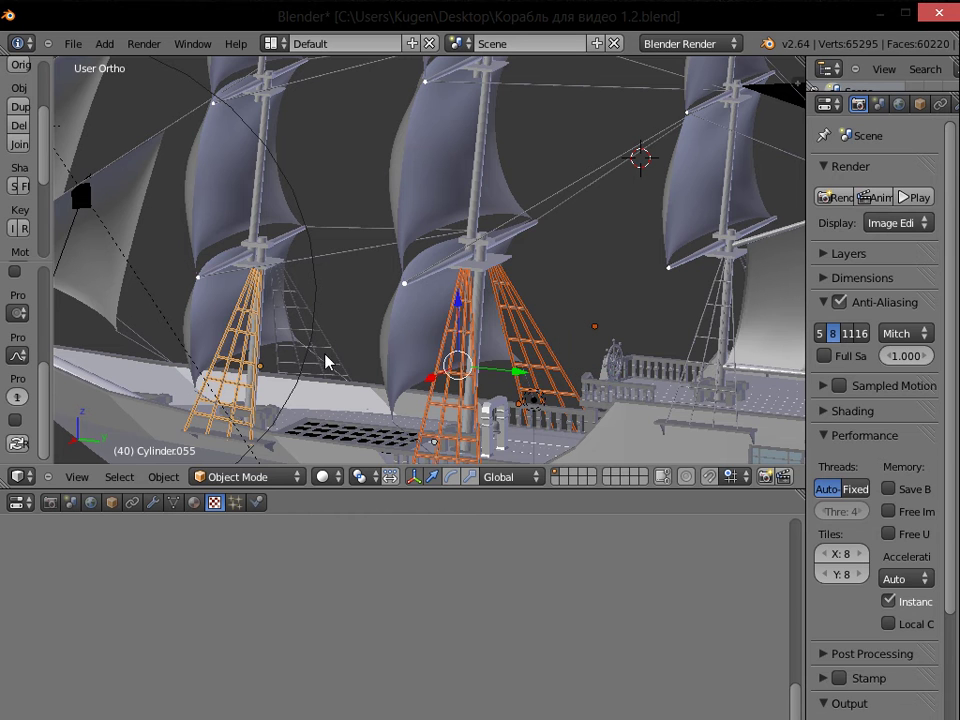
{"action": "left_click", "coordinate": [332, 363], "text": "shift"}
{"action": "right_click", "coordinate": [701, 340], "text": "shift"}
{"action": "middle_click_drag", "start_coordinate": [679, 340], "coordinate": [389, 347], "text": "shift"}
{"action": "right_click", "coordinate": [572, 374], "text": "shift"}
{"action": "middle_click_drag", "start_coordinate": [585, 369], "coordinate": [528, 351]}
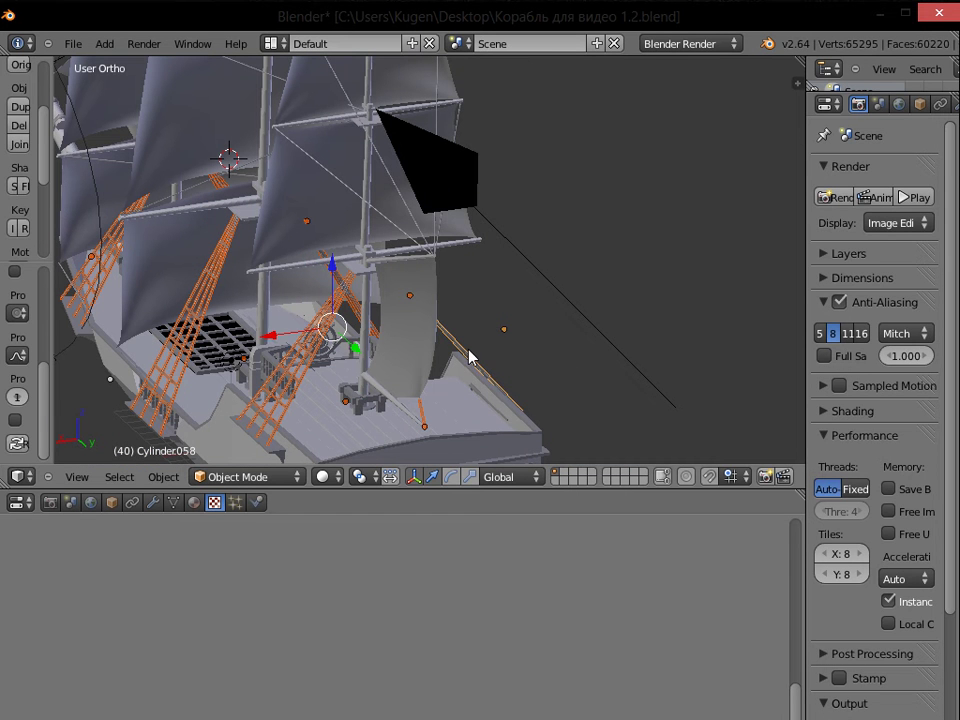
{"action": "key", "text": "ctrl+j"}
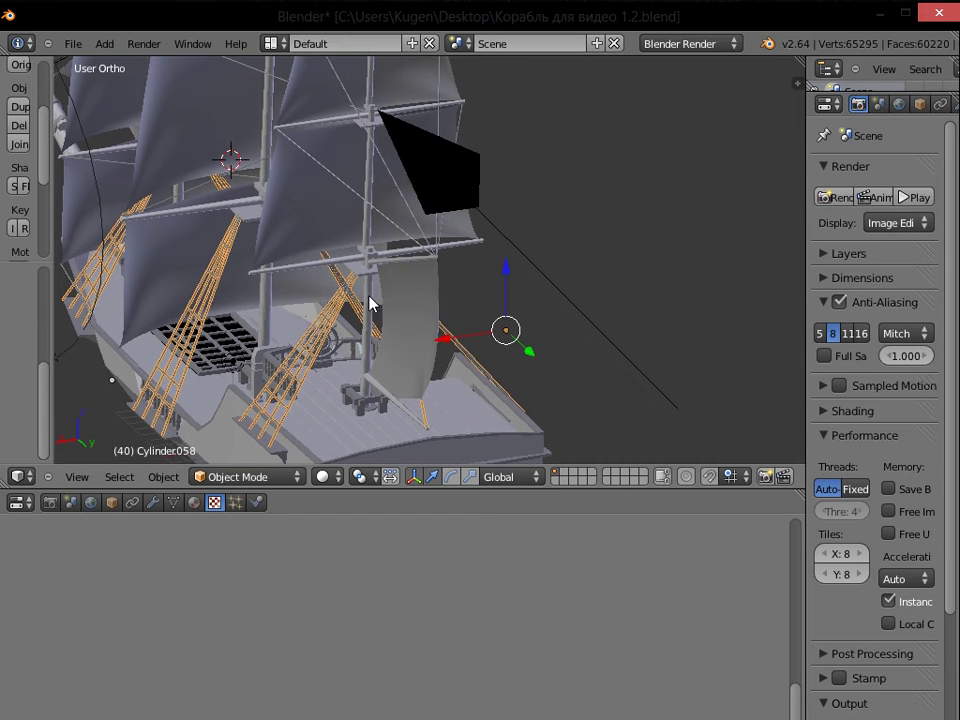
Add the ropes running from the stern sail's spar up to the rear mast to the shroud selection
{"action": "middle_click_drag", "start_coordinate": [358, 287], "coordinate": [452, 343], "text": "shift"}
{"action": "middle_click_drag", "start_coordinate": [569, 342], "coordinate": [642, 321]}
{"action": "right_click", "coordinate": [652, 236], "text": "shift"}
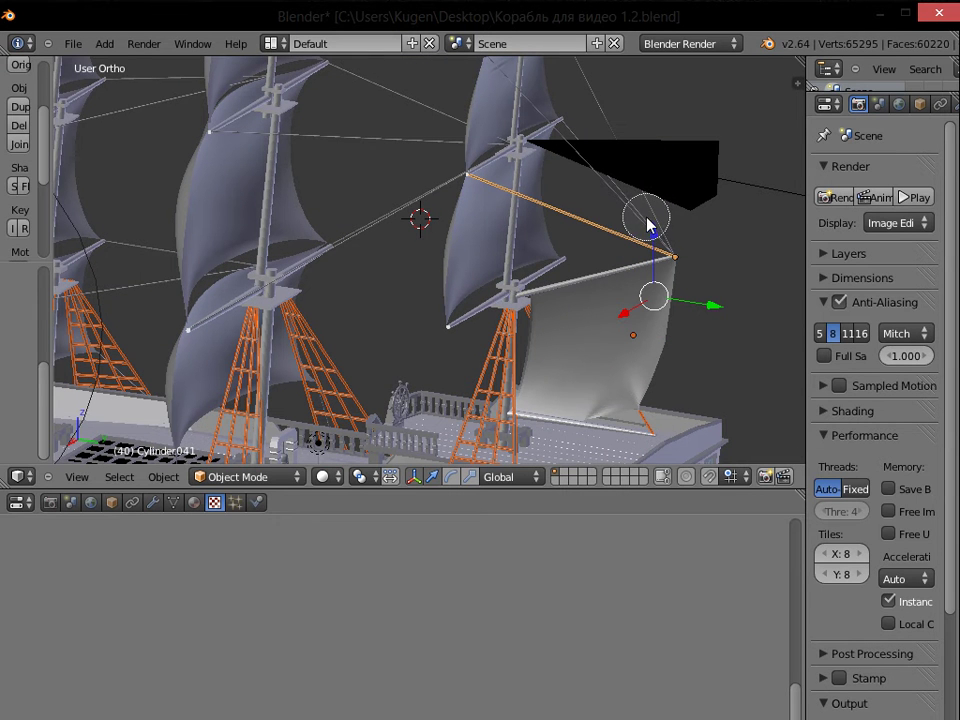
{"action": "right_click", "coordinate": [645, 230], "text": "shift"}
{"action": "right_click", "coordinate": [652, 228], "text": "shift"}
{"action": "right_click", "coordinate": [667, 222], "text": "shift"}
{"action": "middle_click_drag", "start_coordinate": [669, 221], "coordinate": [433, 277]}
{"action": "right_click", "coordinate": [425, 268], "text": "shift"}
Add the ropes stretched between the rear mast and the middle mast to the selection
{"action": "middle_click_drag", "start_coordinate": [658, 243], "coordinate": [400, 262], "text": "shift"}
{"action": "right_click", "coordinate": [351, 159], "text": "shift"}
{"action": "right_click", "coordinate": [368, 124], "text": "shift"}
{"action": "right_click", "coordinate": [374, 208], "text": "shift"}
{"action": "right_click", "coordinate": [376, 237], "text": "shift"}
{"action": "middle_click_drag", "start_coordinate": [368, 77], "coordinate": [382, 231], "text": "shift"}
{"action": "right_click", "coordinate": [446, 165], "text": "shift"}
Extend the selection with the upper, middle and lower ropes between the middle mast and the front mast
{"action": "middle_click_drag", "start_coordinate": [446, 165], "coordinate": [248, 160], "text": "shift"}
{"action": "right_click", "coordinate": [456, 256], "text": "shift"}
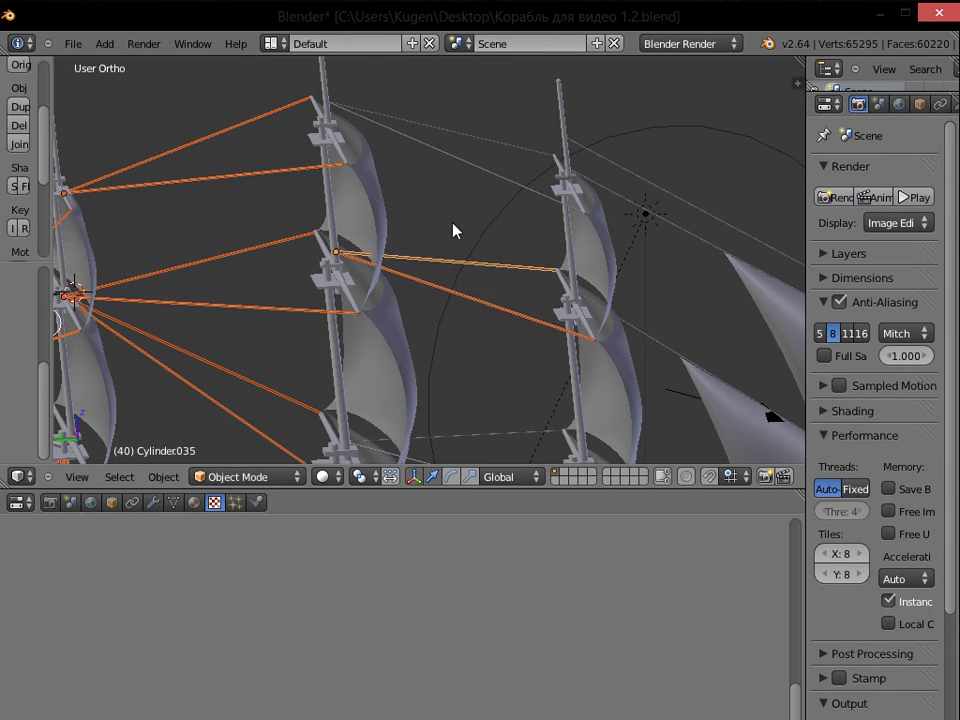
{"action": "right_click", "coordinate": [474, 146], "text": "shift"}
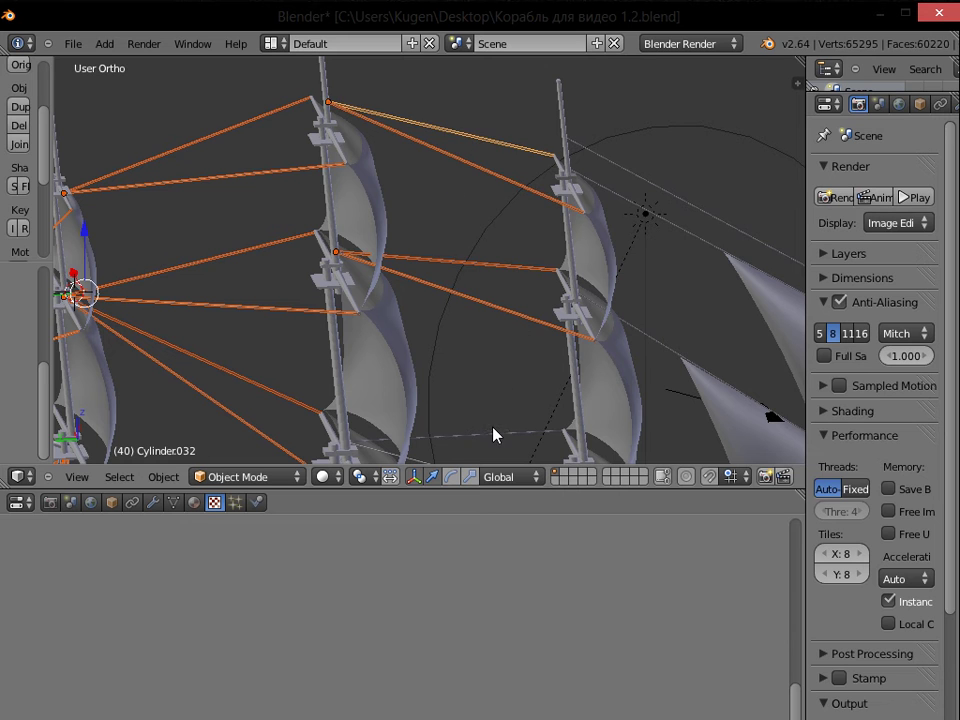
{"action": "middle_click_drag", "start_coordinate": [497, 437], "coordinate": [481, 272], "text": "shift"}
{"action": "right_click", "coordinate": [481, 272], "text": "shift"}
{"action": "right_click", "coordinate": [495, 327], "text": "shift"}
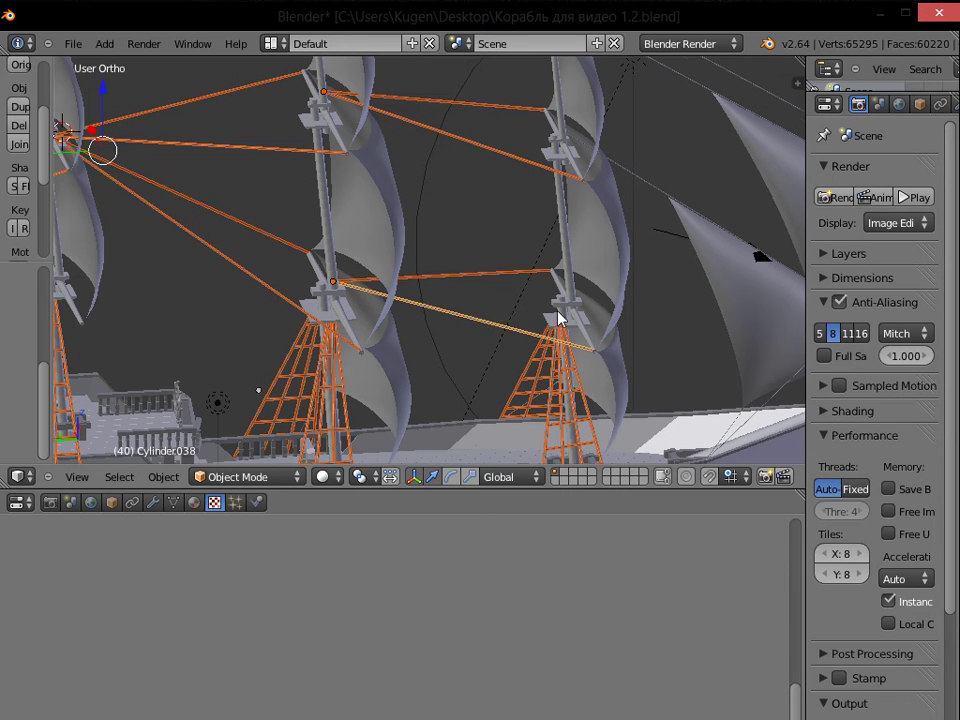
Add the headsail stays and the ropes at the bow to the selection, and join all selected rigging into one object
{"action": "middle_click_drag", "start_coordinate": [686, 218], "coordinate": [398, 275], "text": "shift"}
{"action": "right_click", "coordinate": [366, 249], "text": "shift"}
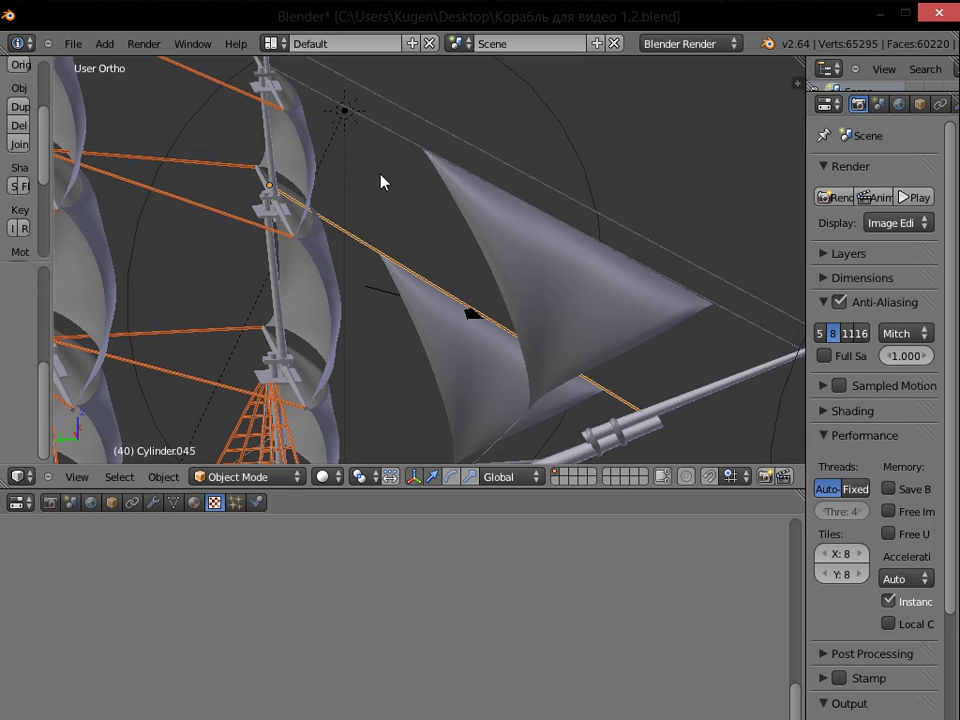
{"action": "right_click", "coordinate": [383, 123], "text": "shift"}
{"action": "right_click", "coordinate": [480, 151], "text": "shift"}
{"action": "middle_click_drag", "start_coordinate": [640, 280], "coordinate": [516, 137], "text": "shift"}
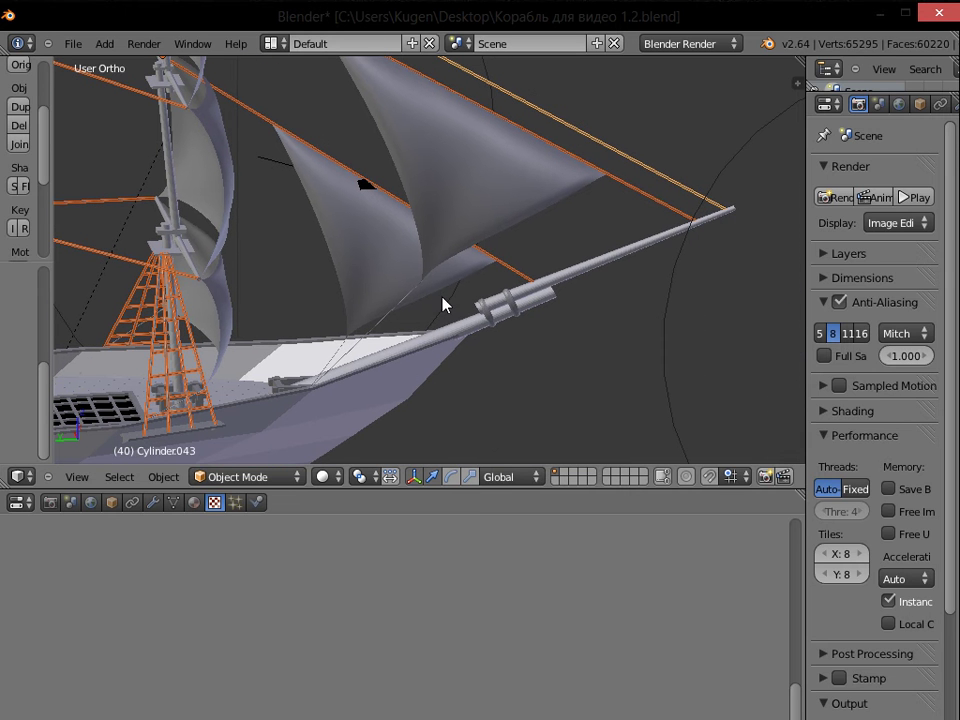
{"action": "right_click", "coordinate": [361, 345], "text": "shift"}
{"action": "middle_click_drag", "start_coordinate": [332, 349], "coordinate": [375, 356]}
{"action": "right_click", "coordinate": [372, 355], "text": "shift"}
{"action": "middle_click_drag", "start_coordinate": [220, 293], "coordinate": [416, 285]}
{"action": "key", "text": "ctrl+j"}
Add the leftover thin ropes at the lower corners of the front sails to the joined rigging selection
{"action": "scroll", "coordinate": [369, 271], "scroll_direction": "up", "scroll_amount": 5}
{"action": "right_click", "coordinate": [411, 354], "text": "shift"}
{"action": "middle_click_drag", "start_coordinate": [457, 320], "coordinate": [355, 310]}
{"action": "scroll", "coordinate": [355, 310], "scroll_direction": "down", "scroll_amount": 5}
{"action": "middle_click_drag", "start_coordinate": [645, 250], "coordinate": [645, 313]}
{"action": "scroll", "coordinate": [613, 221], "scroll_direction": "up", "scroll_amount": 4}
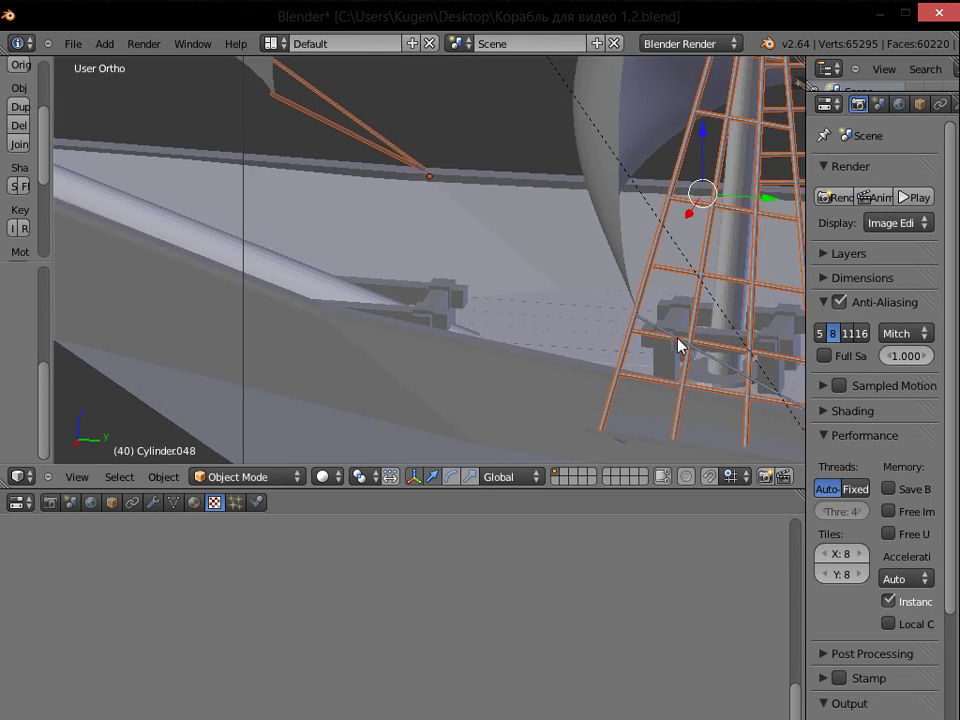
{"action": "right_click", "coordinate": [655, 330], "text": "shift"}
{"action": "middle_click_drag", "start_coordinate": [722, 349], "coordinate": [371, 210], "text": "shift"}
Add the remaining ropes at the lower corners of the middle mast's sail and join everything into a single rigging object
{"action": "scroll", "coordinate": [371, 210], "scroll_direction": "down", "scroll_amount": 4}
{"action": "middle_click_drag", "start_coordinate": [773, 250], "coordinate": [437, 255], "text": "shift"}
{"action": "scroll", "coordinate": [437, 255], "scroll_direction": "up", "scroll_amount": 2}
{"action": "right_click", "coordinate": [315, 270]}
{"action": "middle_click_drag", "start_coordinate": [315, 270], "coordinate": [527, 256]}
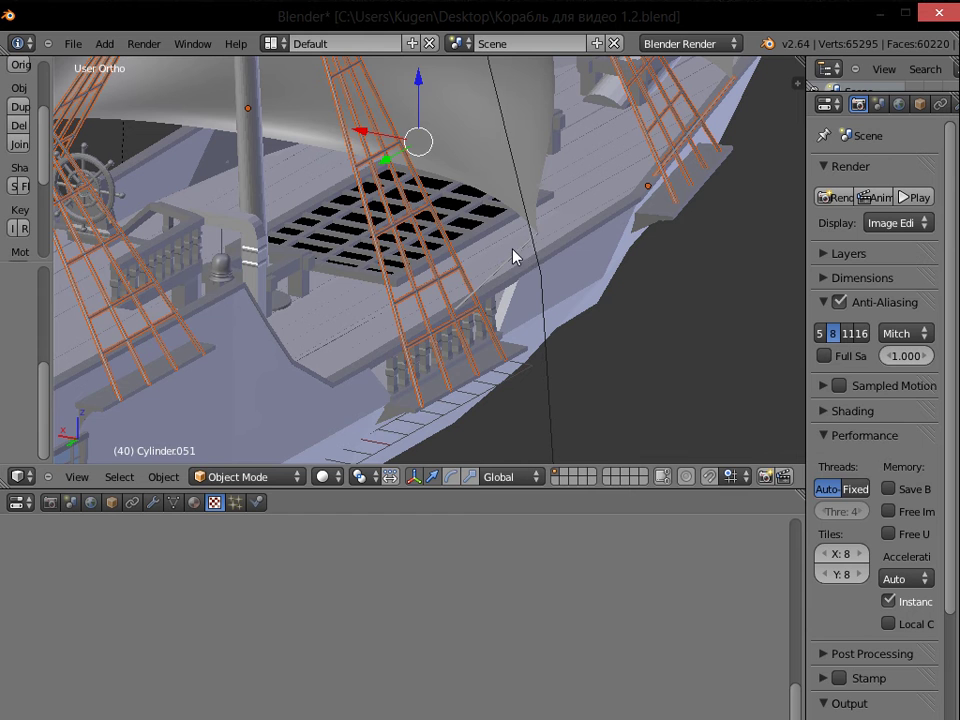
{"action": "right_click", "coordinate": [530, 261]}
{"action": "key", "text": "ctrl+j"}
{"action": "scroll", "coordinate": [469, 225], "scroll_direction": "down", "scroll_amount": 4}
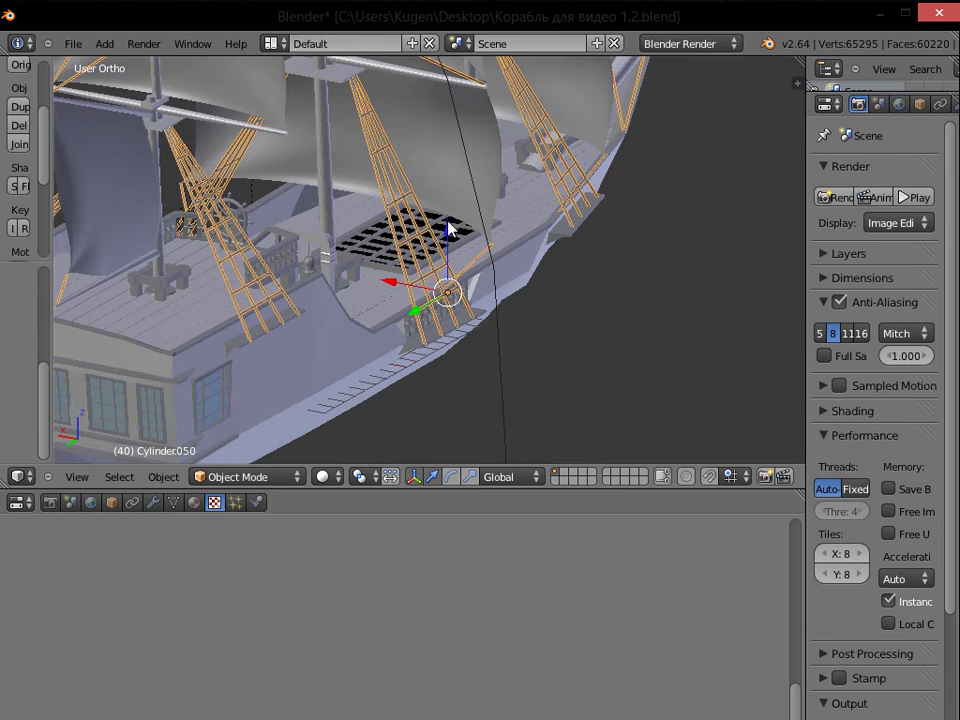
Check the joined rigging around the ship, then give it a new material with a new texture
{"action": "middle_click_drag", "start_coordinate": [374, 219], "coordinate": [454, 247], "text": "shift"}
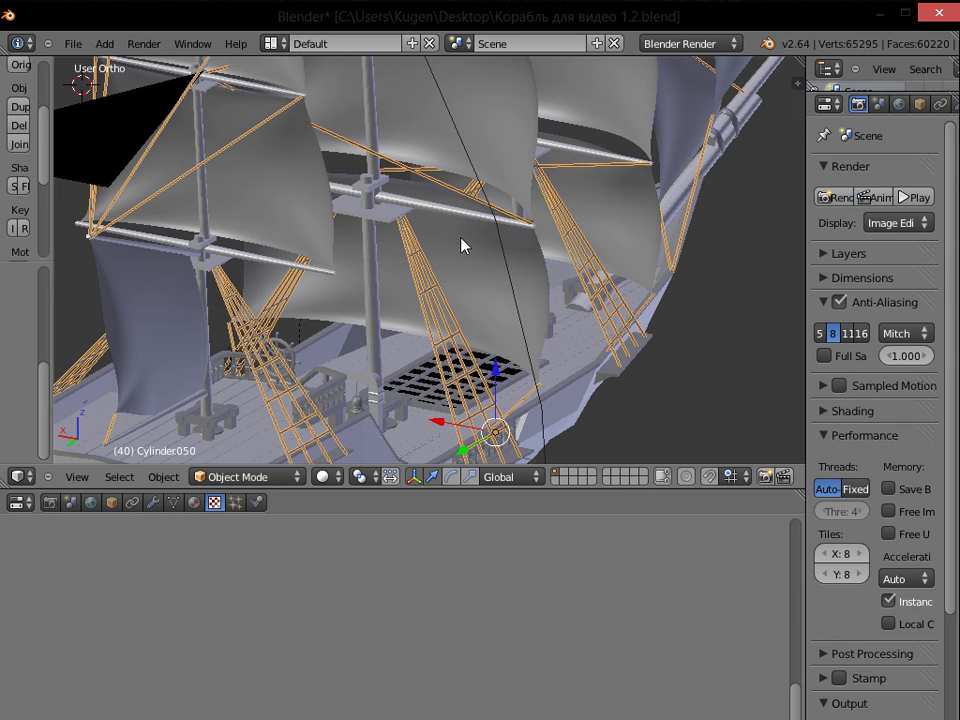
{"action": "middle_click_drag", "start_coordinate": [493, 216], "coordinate": [474, 206]}
{"action": "scroll", "coordinate": [461, 183], "scroll_direction": "down", "scroll_amount": 3}
{"action": "middle_click_drag", "start_coordinate": [531, 156], "coordinate": [497, 204], "text": "shift"}
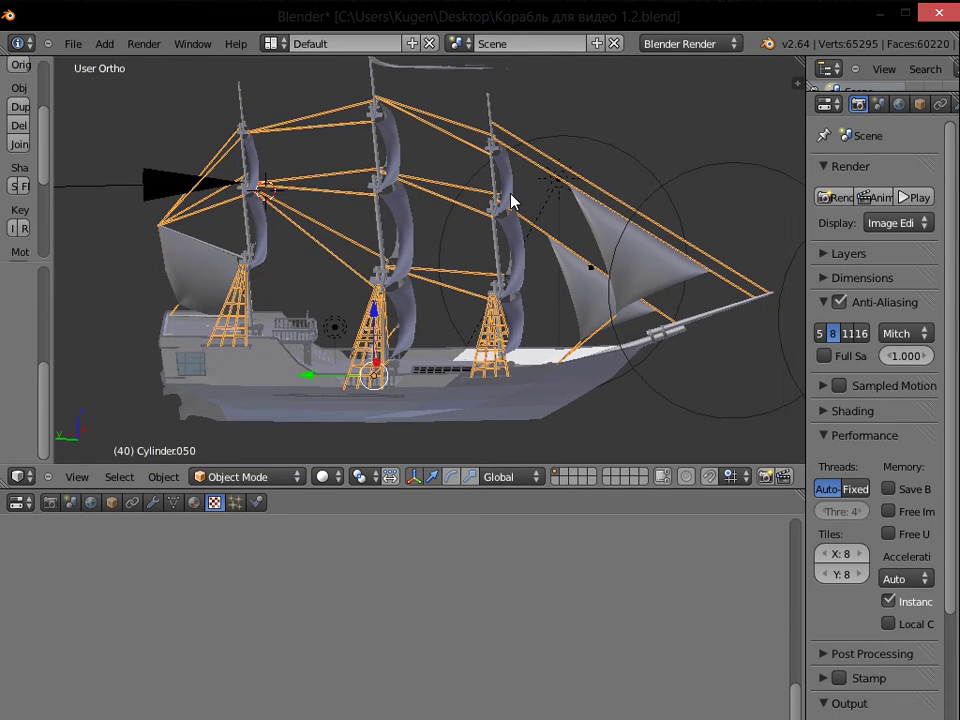
{"action": "middle_click_drag", "start_coordinate": [438, 244], "coordinate": [347, 339]}
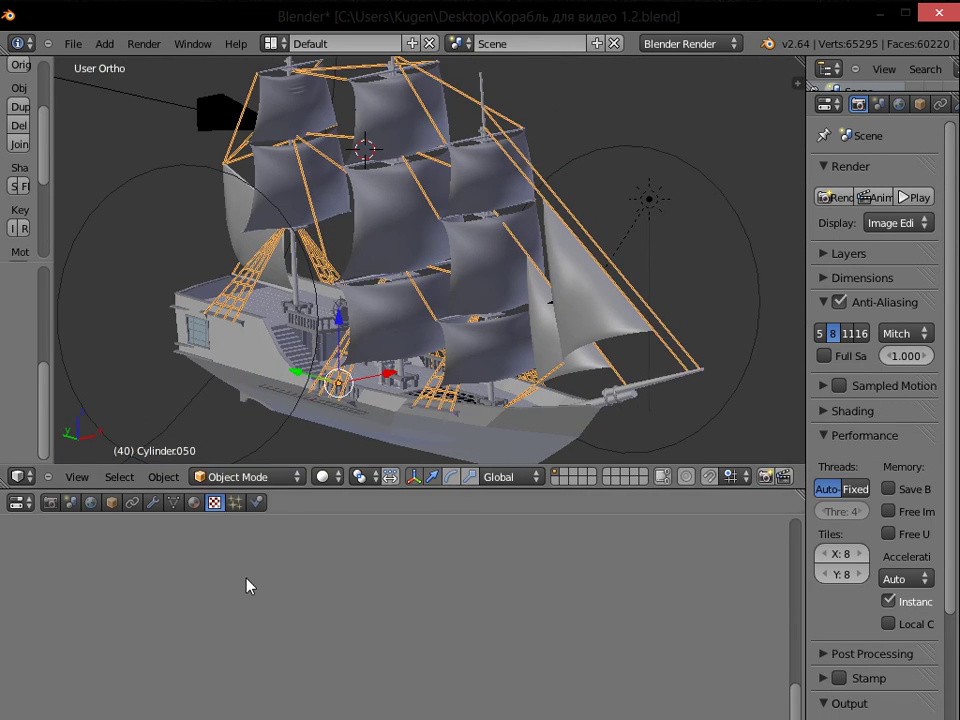
{"action": "left_click", "coordinate": [196, 503]}
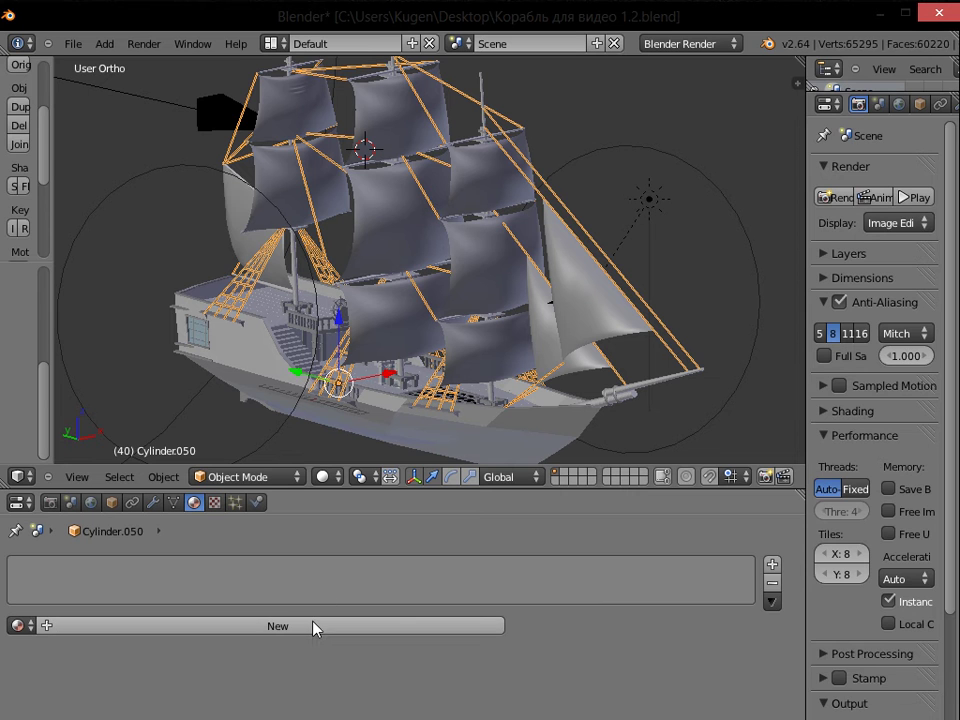
{"action": "left_click", "coordinate": [313, 626]}
{"action": "left_click", "coordinate": [214, 503]}
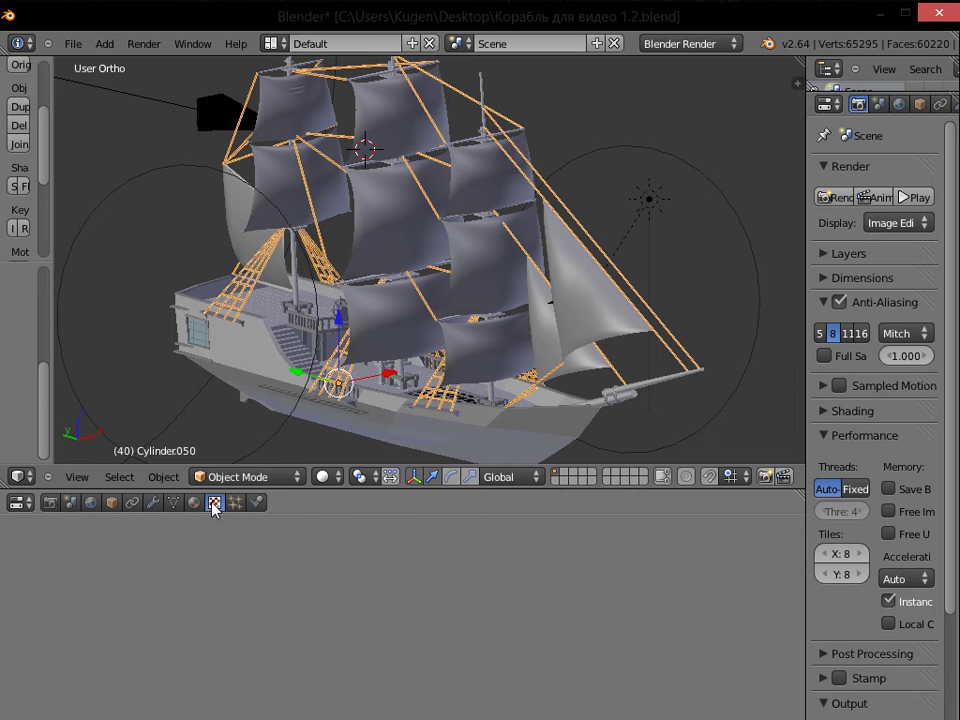
{"action": "left_click", "coordinate": [300, 700]}
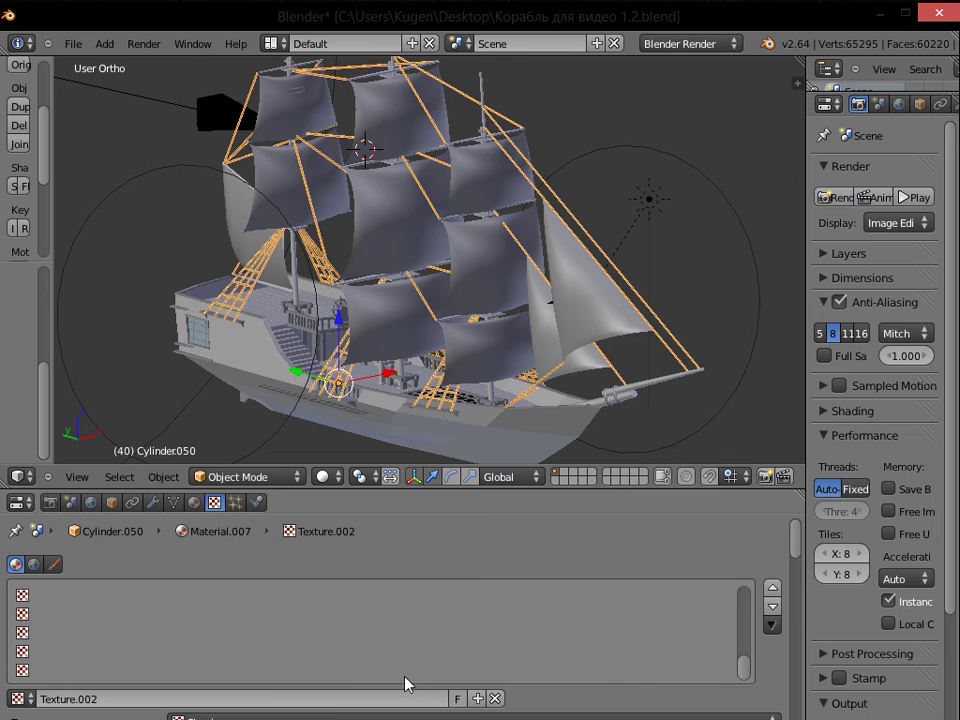
Change the rigging texture to Image or Movie, preview both texture and material, and set its mapping projection to Cube
{"action": "scroll", "coordinate": [640, 703], "scroll_direction": "down", "scroll_amount": 3}
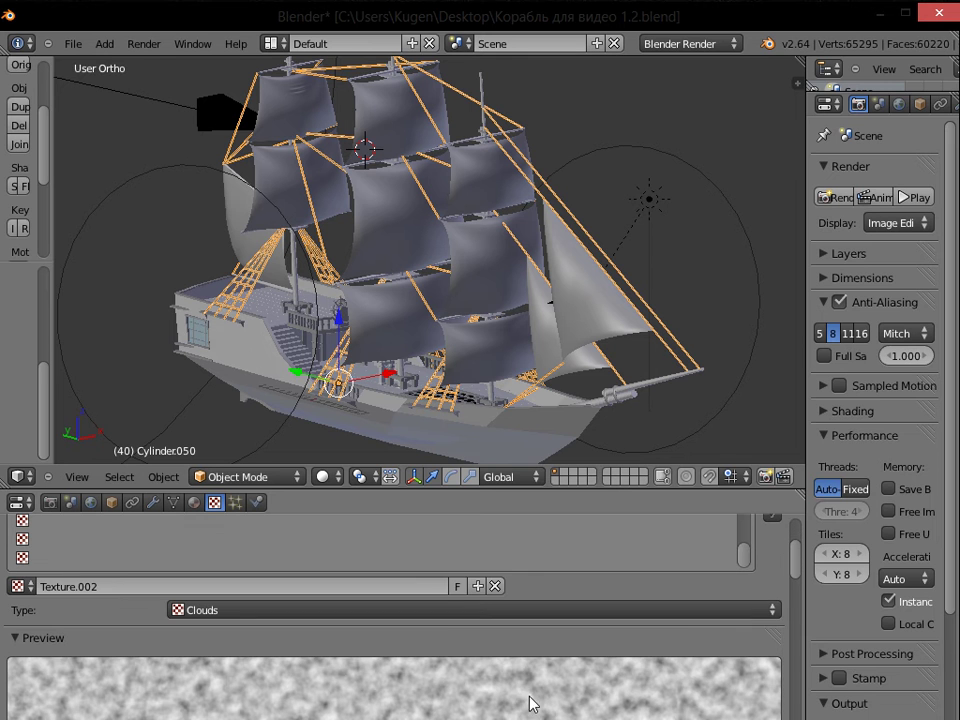
{"action": "left_click", "coordinate": [425, 610]}
{"action": "left_click", "coordinate": [80, 489]}
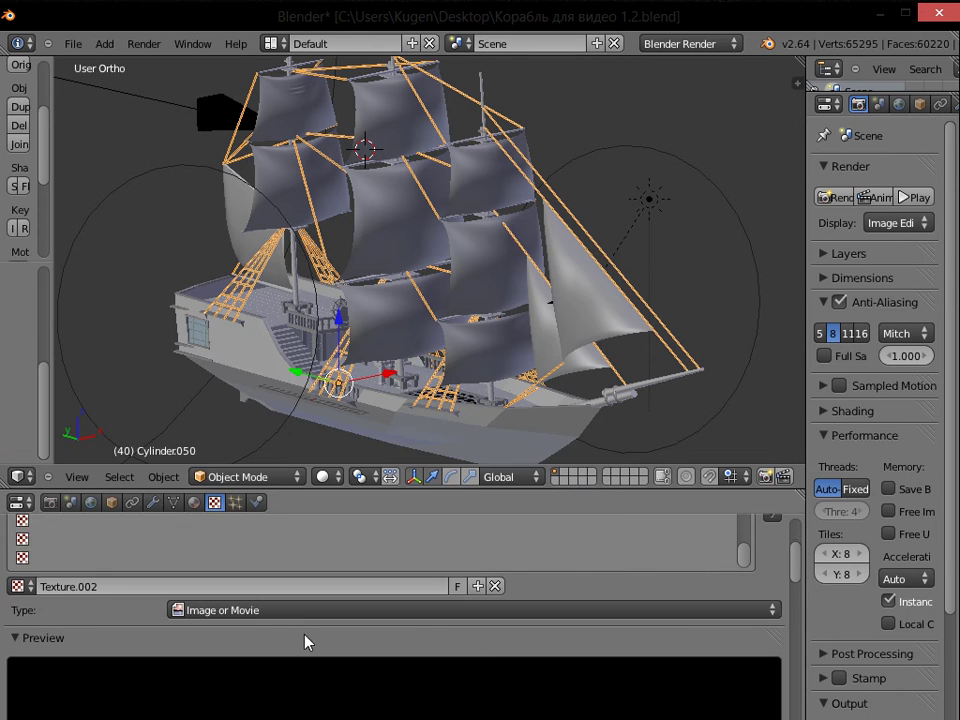
{"action": "left_click", "coordinate": [613, 596]}
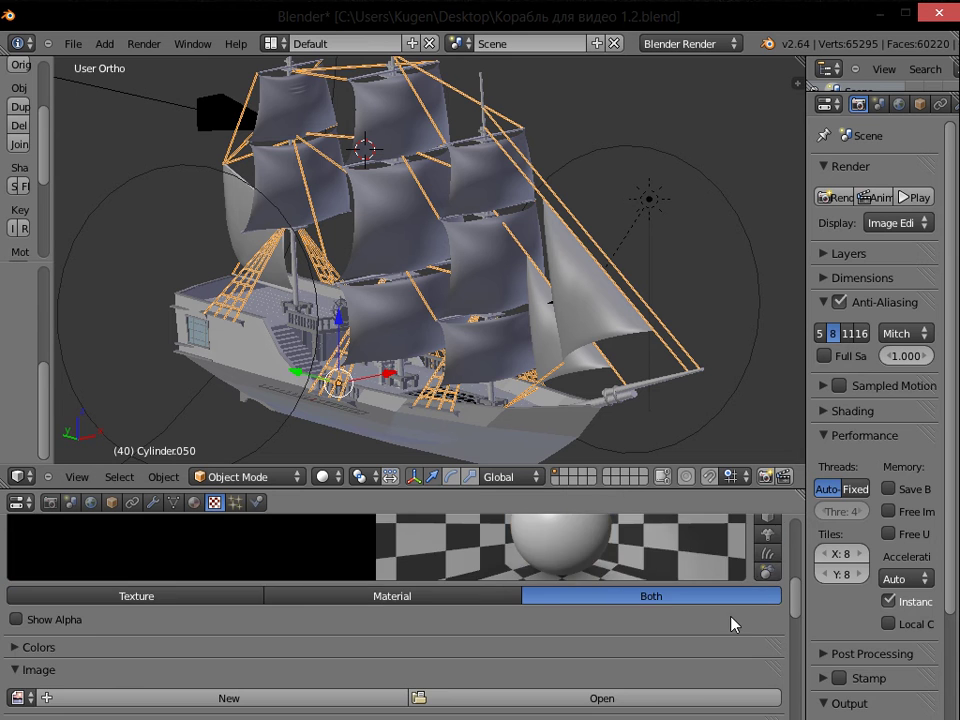
{"action": "scroll", "coordinate": [617, 606], "scroll_direction": "down", "scroll_amount": 5}
{"action": "left_click", "coordinate": [399, 599]}
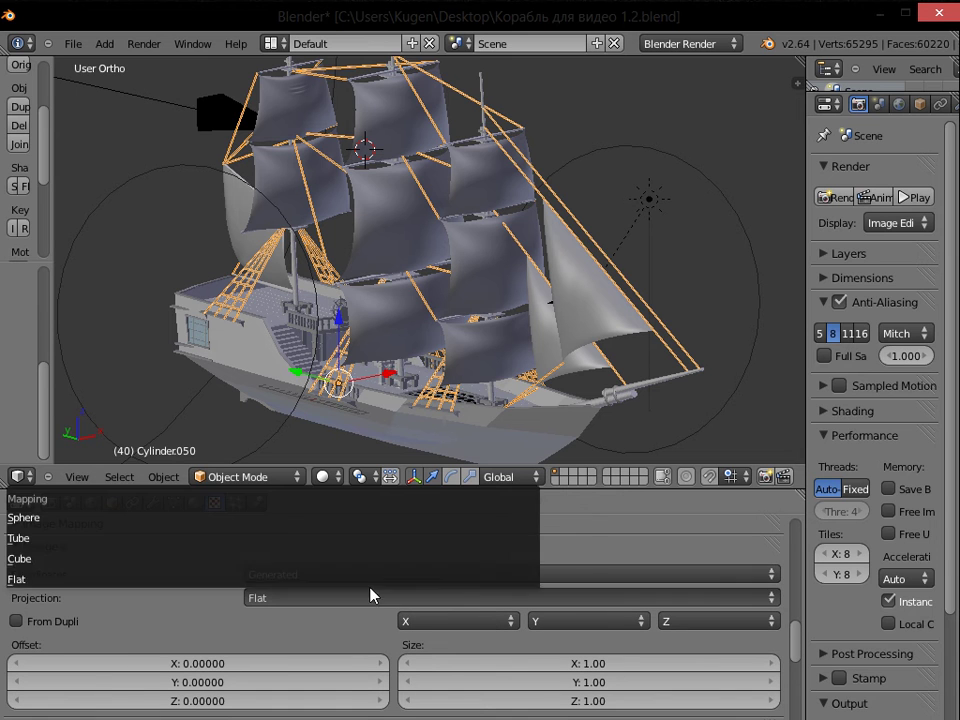
{"action": "left_click", "coordinate": [88, 562]}
{"action": "scroll", "coordinate": [414, 585], "scroll_direction": "up", "scroll_amount": 3}
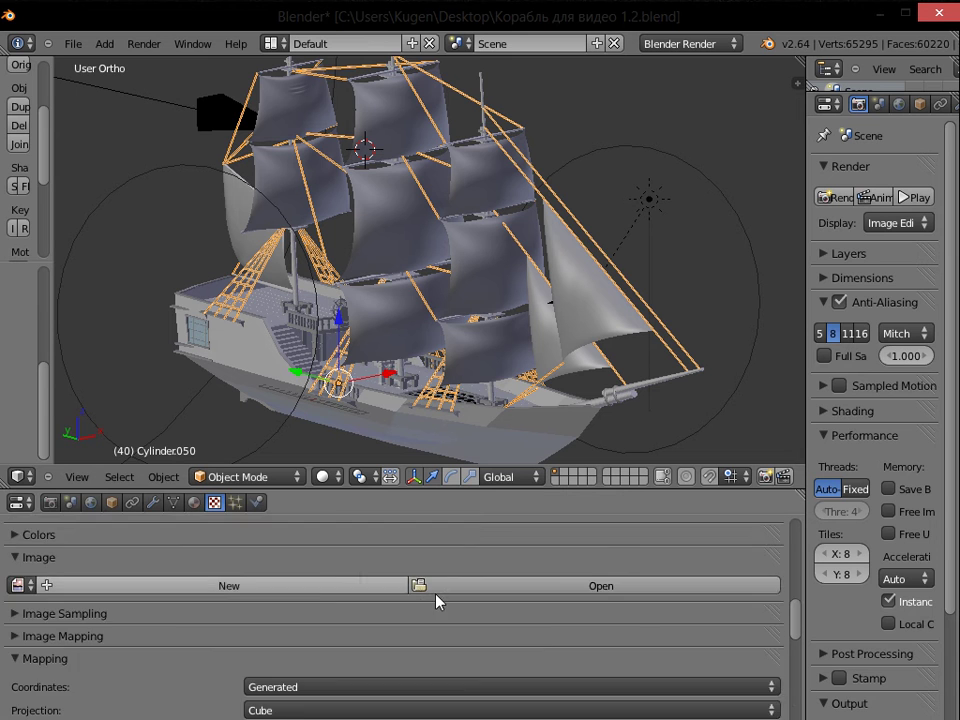
{"action": "scroll", "coordinate": [414, 585], "scroll_direction": "up", "scroll_amount": 1}
Load the image ткань 1.jpg from G:\Текстуры into the rigging texture
{"action": "left_click", "coordinate": [641, 624]}
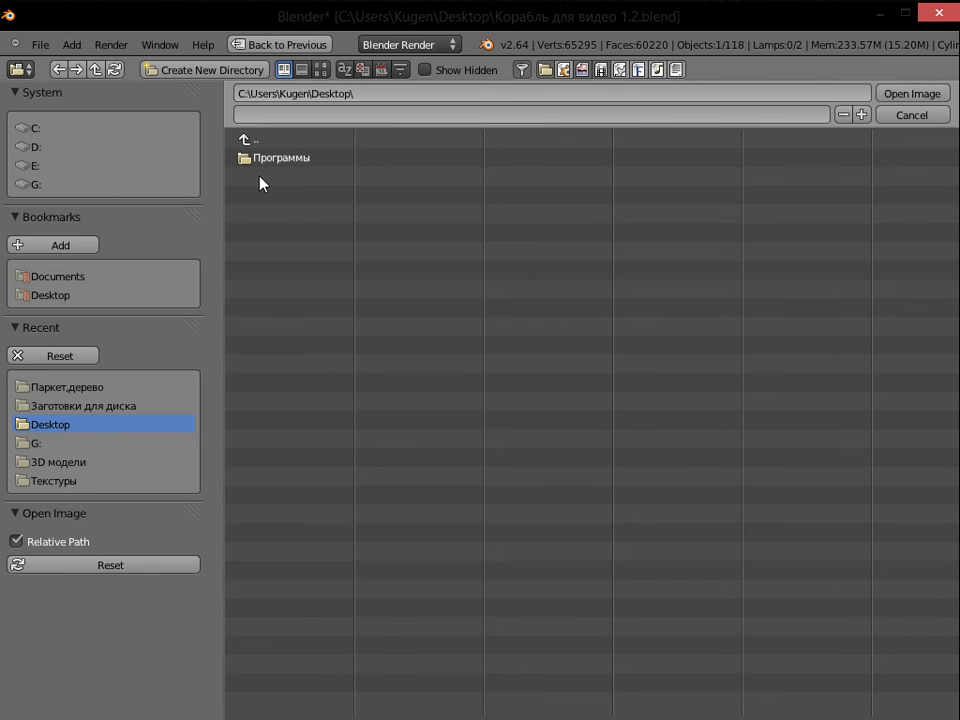
{"action": "left_click", "coordinate": [35, 184]}
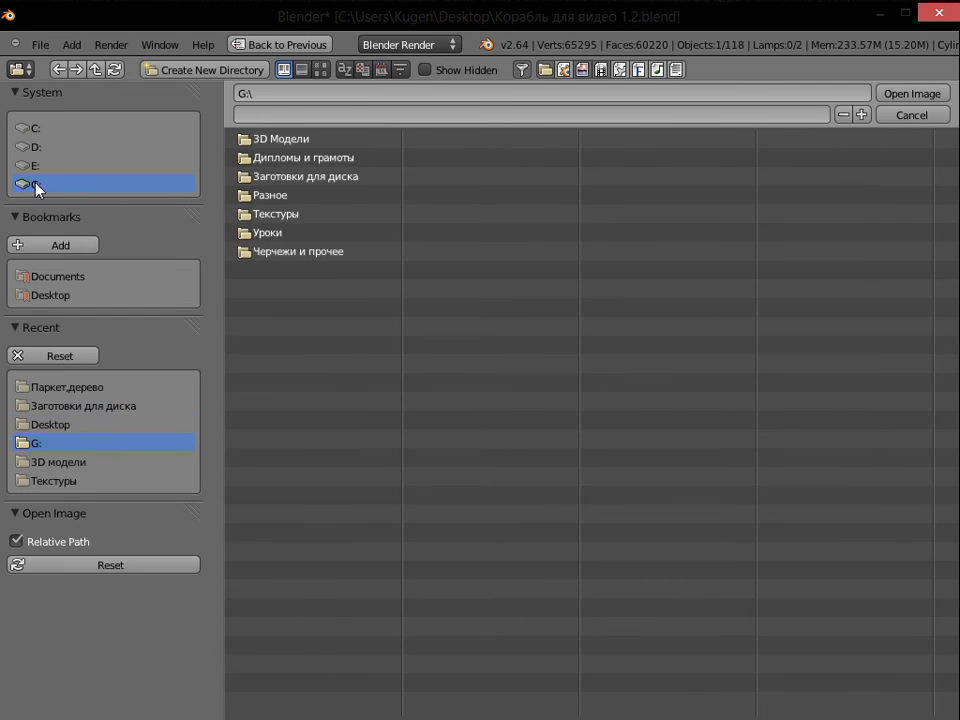
{"action": "left_click", "coordinate": [290, 218]}
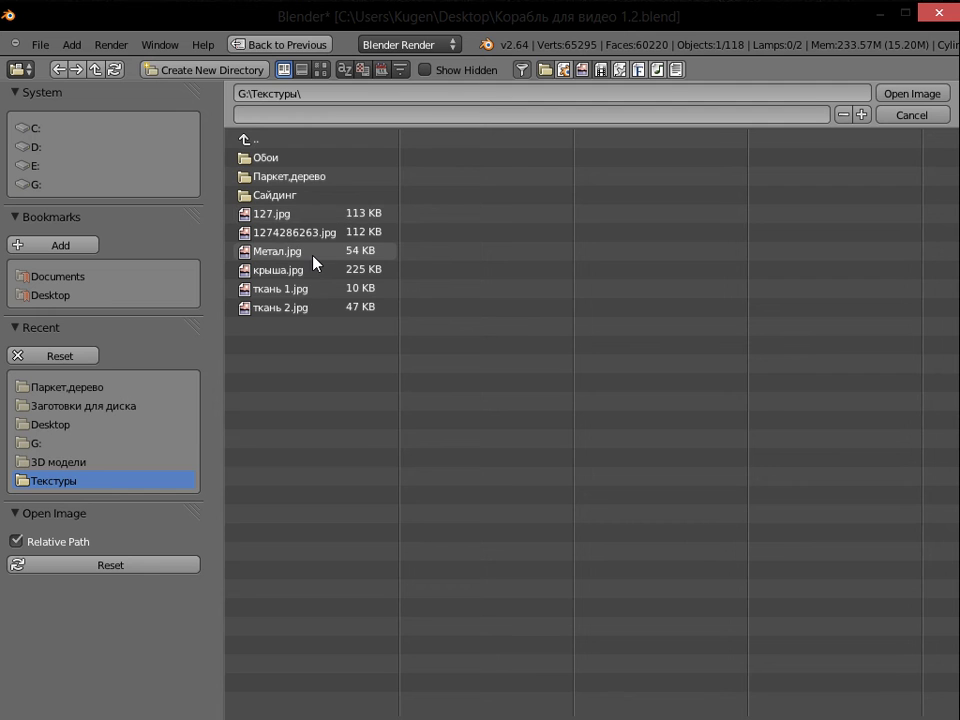
{"action": "left_click", "coordinate": [295, 178]}
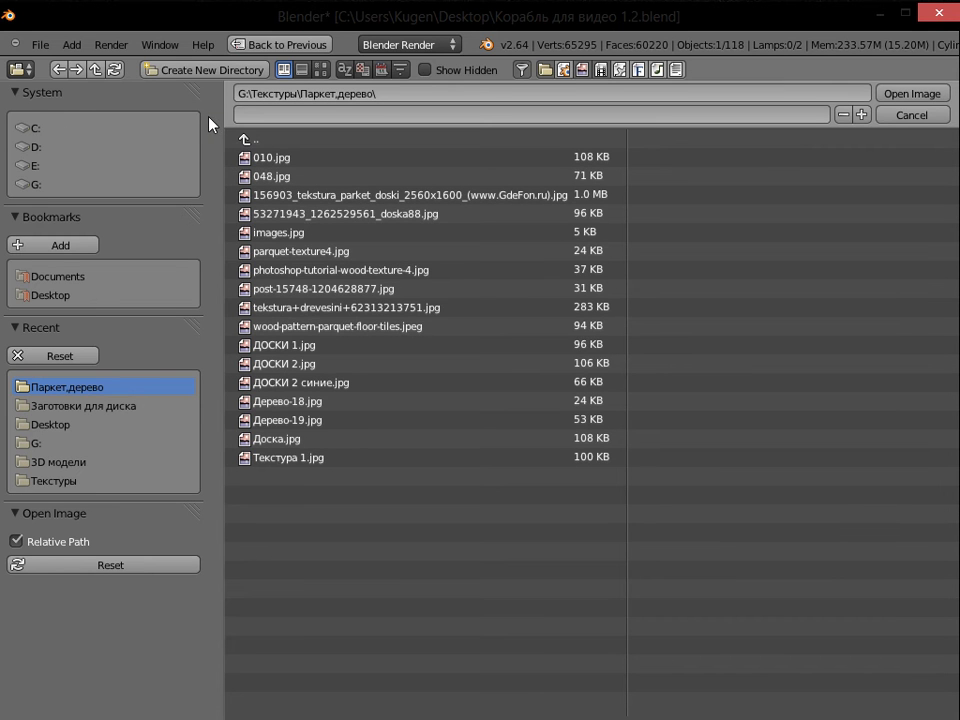
{"action": "left_click", "coordinate": [60, 69]}
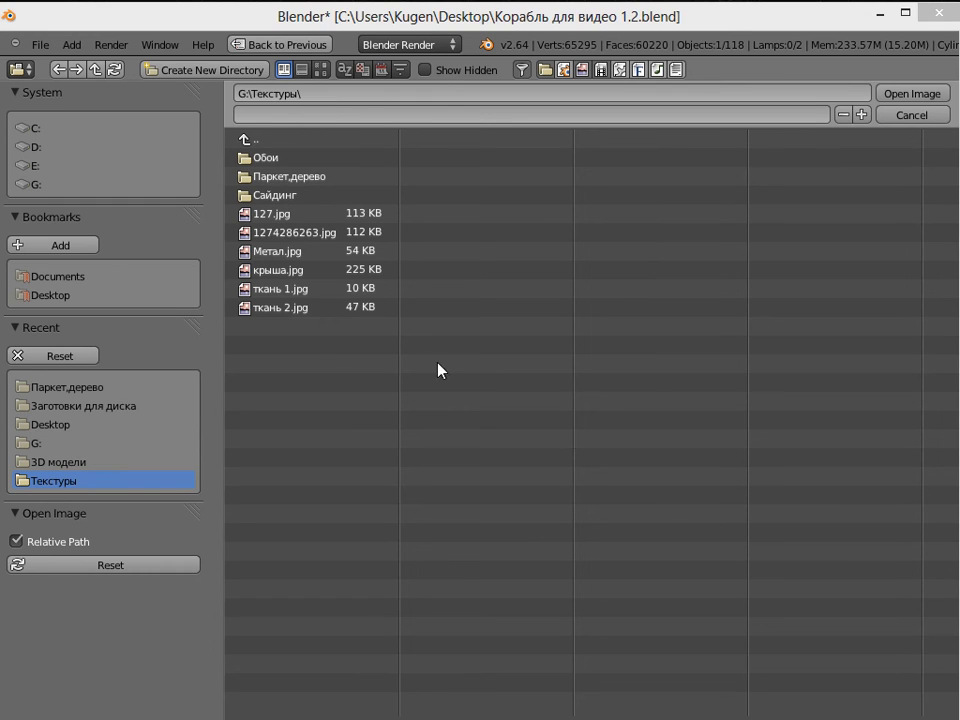
{"action": "left_click", "coordinate": [300, 292]}
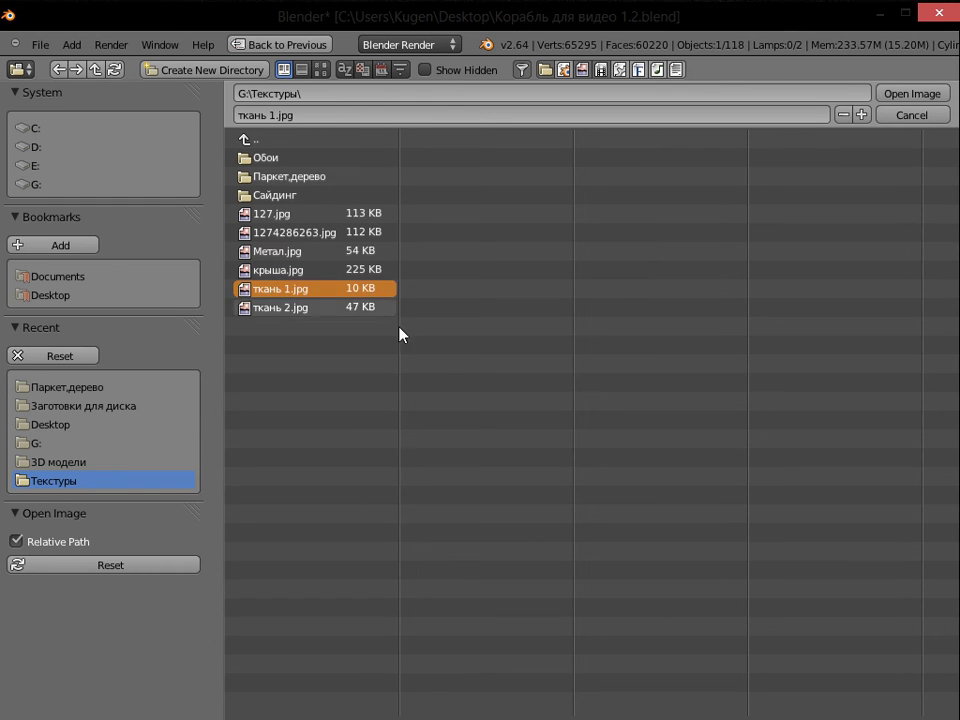
{"action": "left_click", "coordinate": [890, 97]}
Render the scene and examine the fabric texture on the ship's ropes and shrouds
{"action": "scroll", "coordinate": [546, 553], "scroll_direction": "down", "scroll_amount": 3}
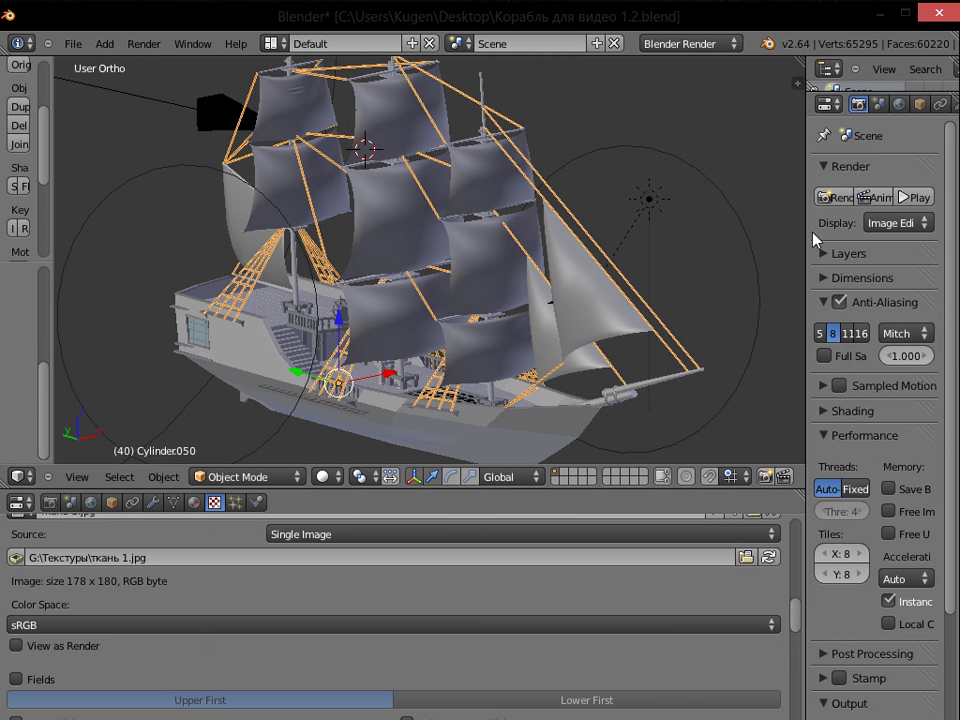
{"action": "left_click", "coordinate": [840, 198]}
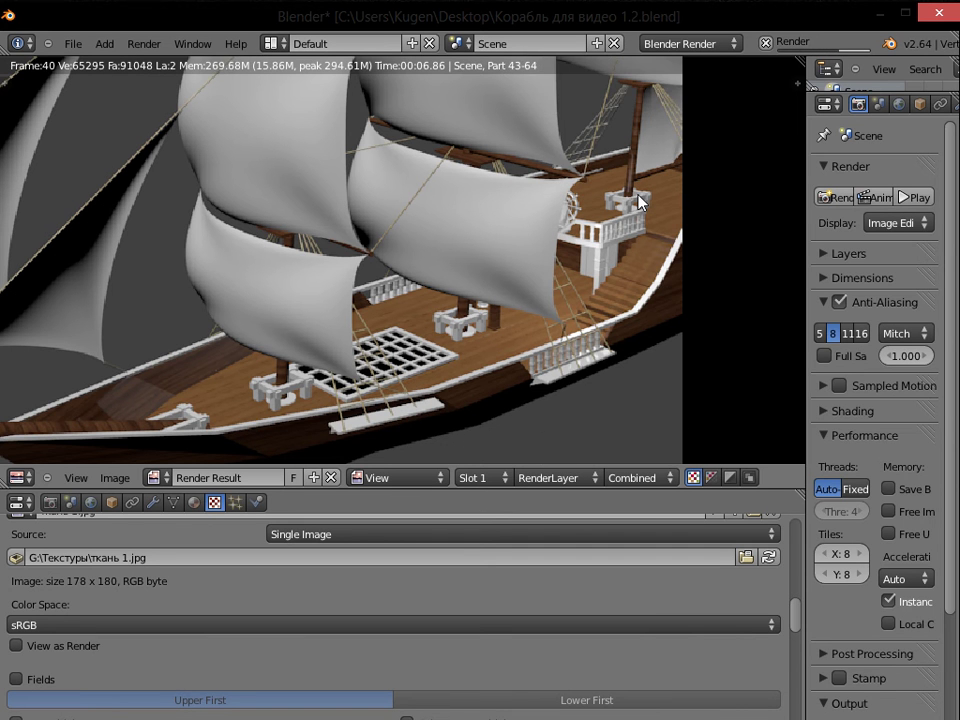
{"action": "middle_click_drag", "start_coordinate": [638, 201], "coordinate": [736, 305]}
{"action": "scroll", "coordinate": [703, 281], "scroll_direction": "down", "scroll_amount": 3}
{"action": "scroll", "coordinate": [640, 250], "scroll_direction": "up", "scroll_amount": 2}
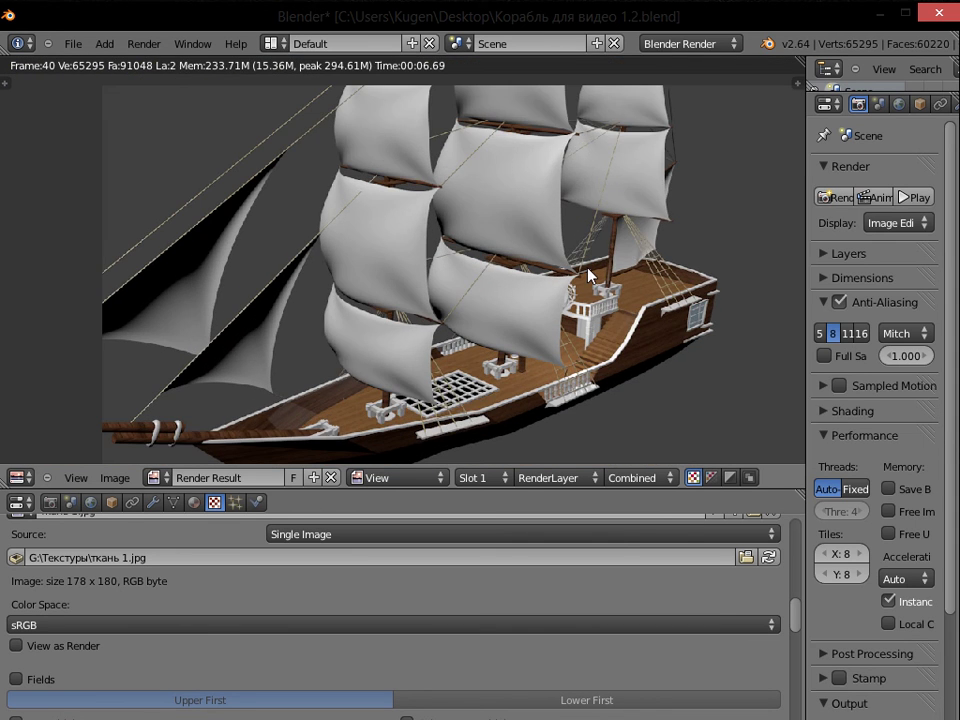
Close the render and give the two rings around the bowsprit the same fabric material as the rigging
{"action": "key", "text": "Escape"}
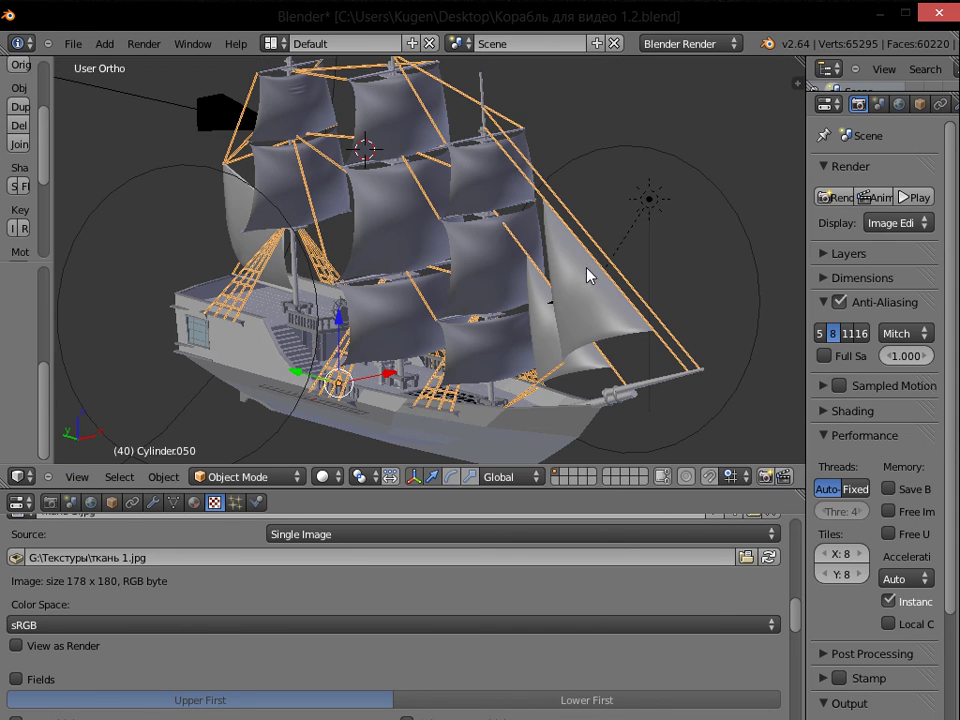
{"action": "right_click", "coordinate": [612, 402]}
{"action": "middle_click_drag", "start_coordinate": [611, 403], "coordinate": [467, 304]}
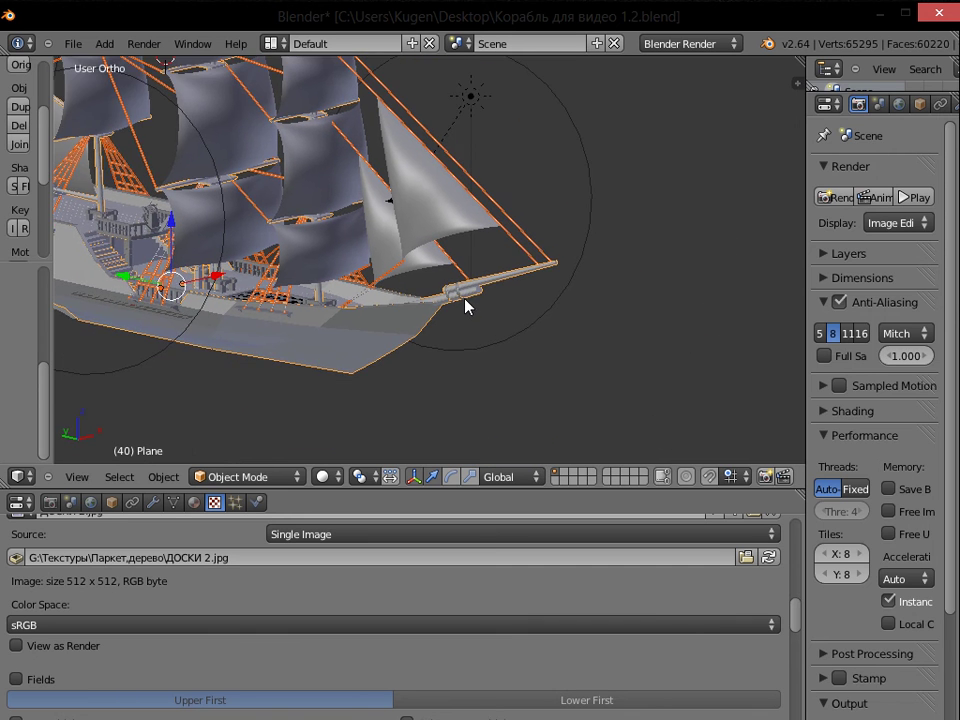
{"action": "scroll", "coordinate": [467, 305], "scroll_direction": "up", "scroll_amount": 2}
{"action": "key", "text": "a"}
{"action": "scroll", "coordinate": [486, 291], "scroll_direction": "up", "scroll_amount": 1}
{"action": "right_click", "coordinate": [487, 291]}
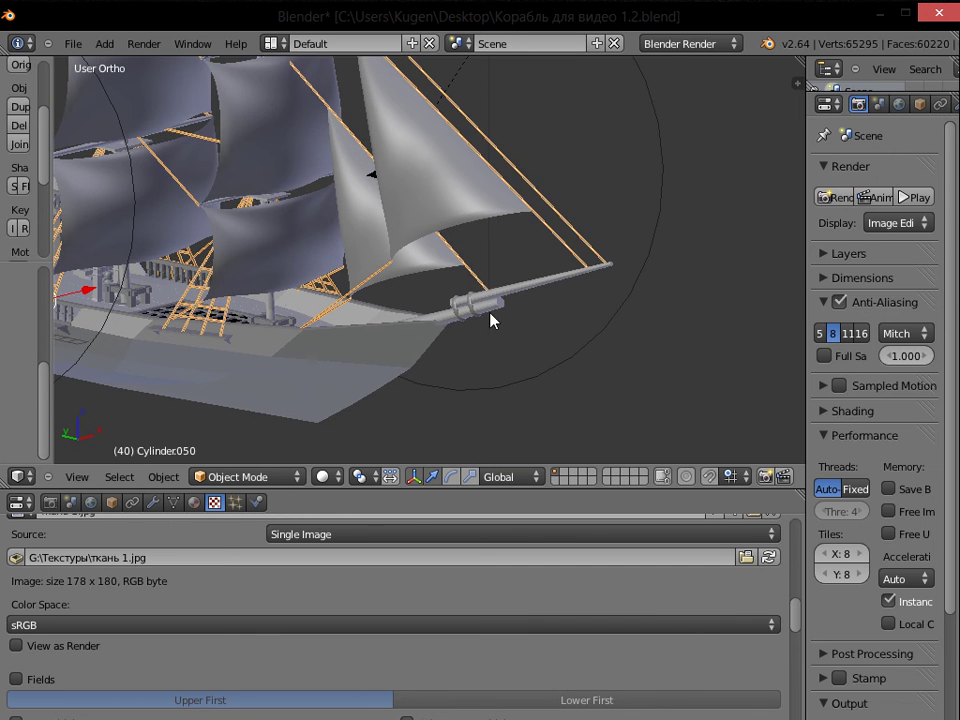
{"action": "scroll", "coordinate": [492, 315], "scroll_direction": "up", "scroll_amount": 4}
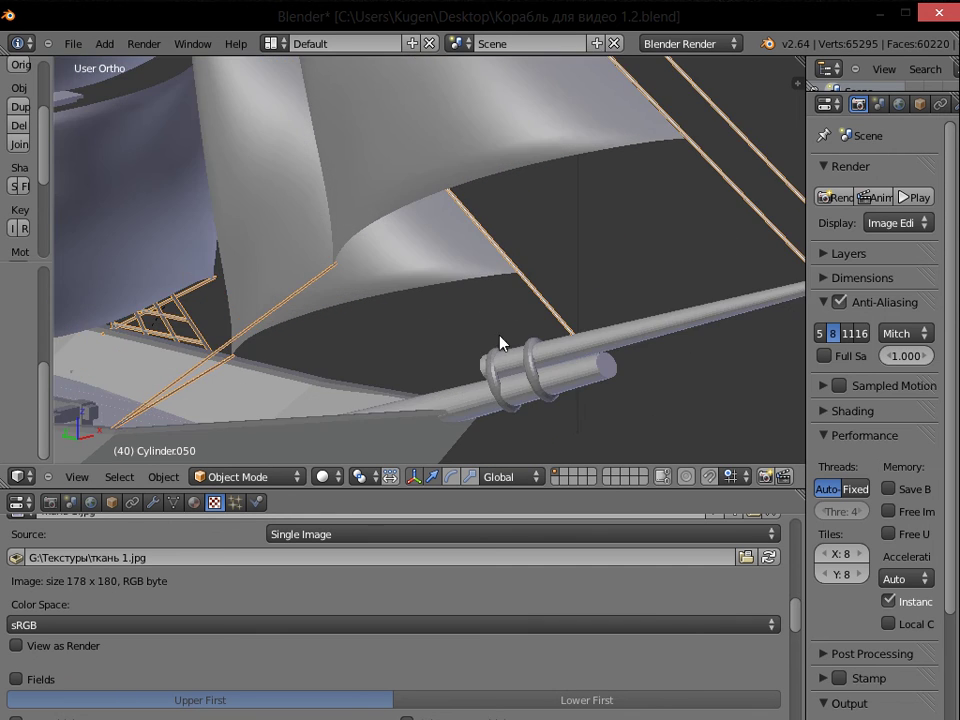
{"action": "right_click", "coordinate": [533, 388], "text": "shift"}
{"action": "right_click", "coordinate": [496, 390], "text": "shift"}
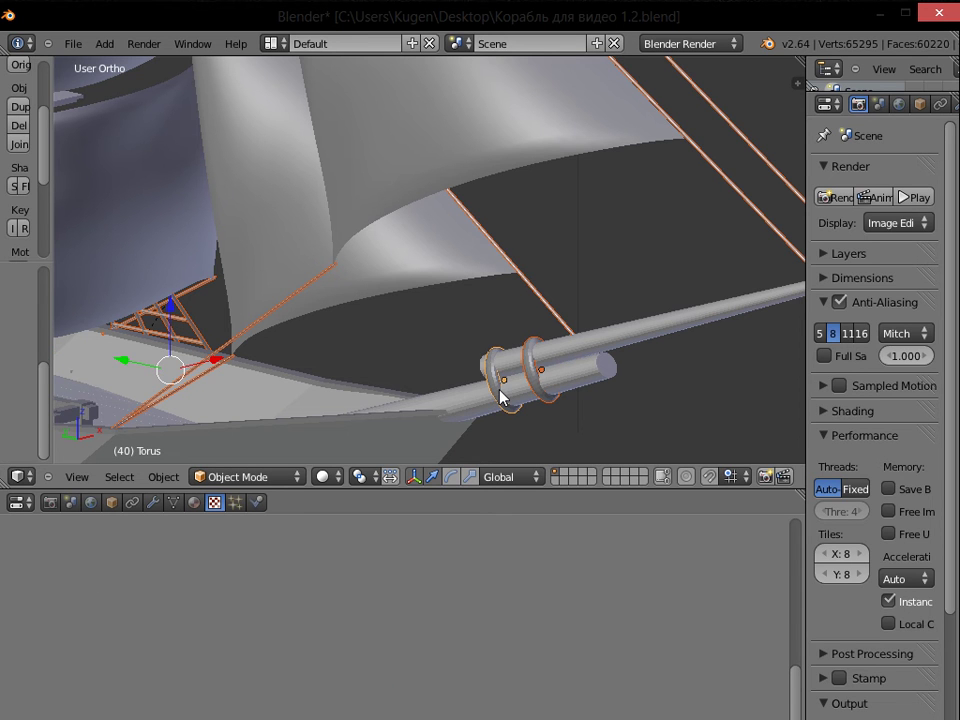
{"action": "right_click", "coordinate": [501, 396]}
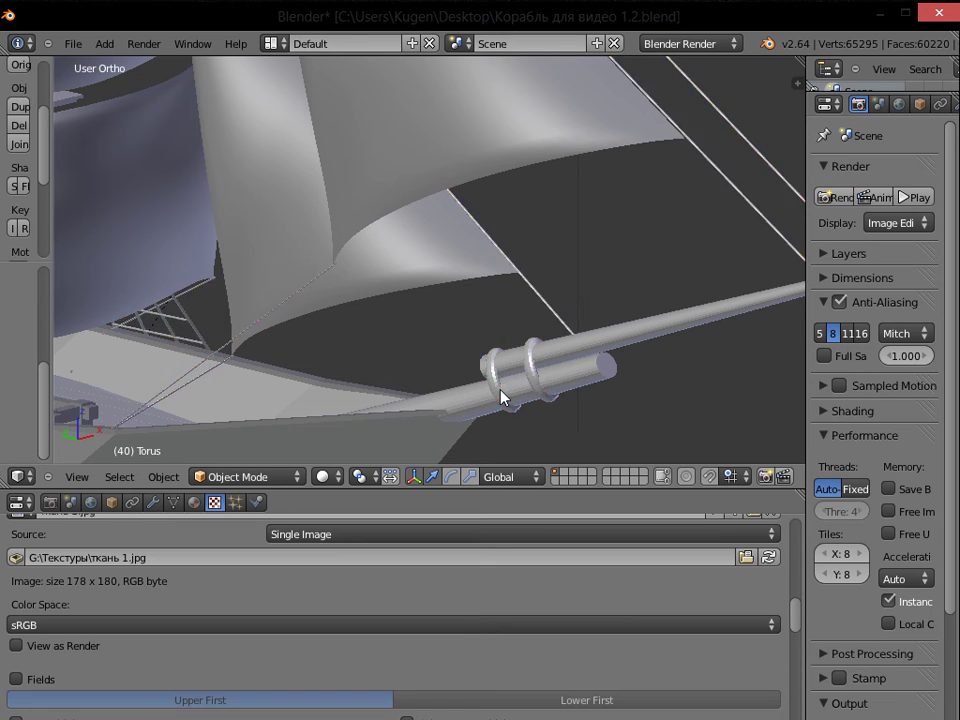
Render the scene and examine the fabric texture on the bowsprit rings and the remaining untextured parts
{"action": "scroll", "coordinate": [503, 397], "scroll_direction": "down", "scroll_amount": 5}
{"action": "left_click", "coordinate": [831, 197]}
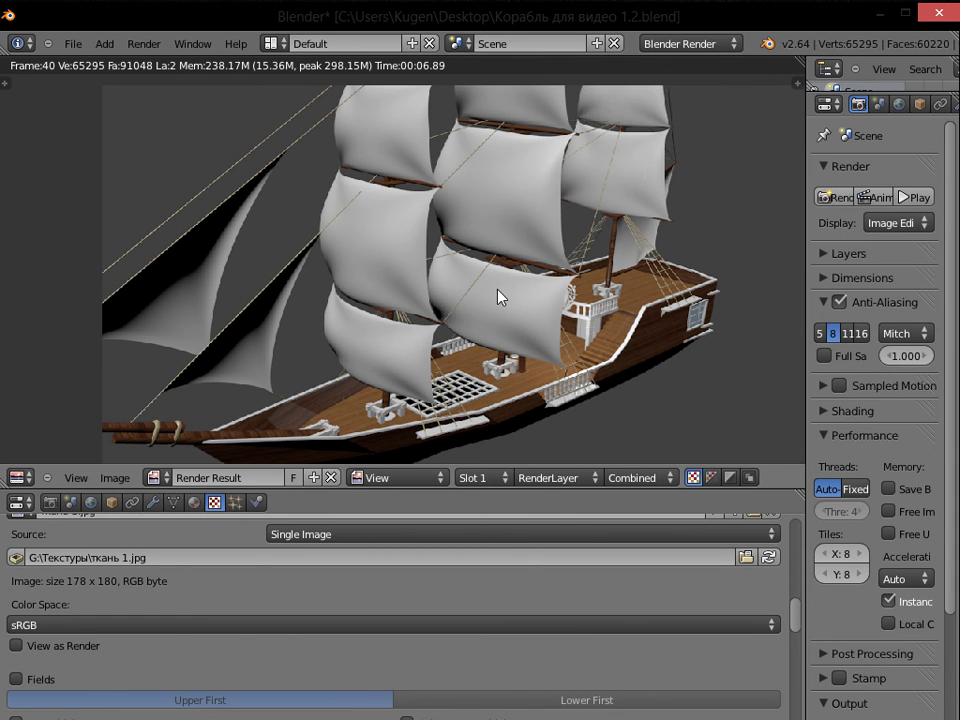
{"action": "middle_click_drag", "start_coordinate": [595, 266], "coordinate": [533, 272]}
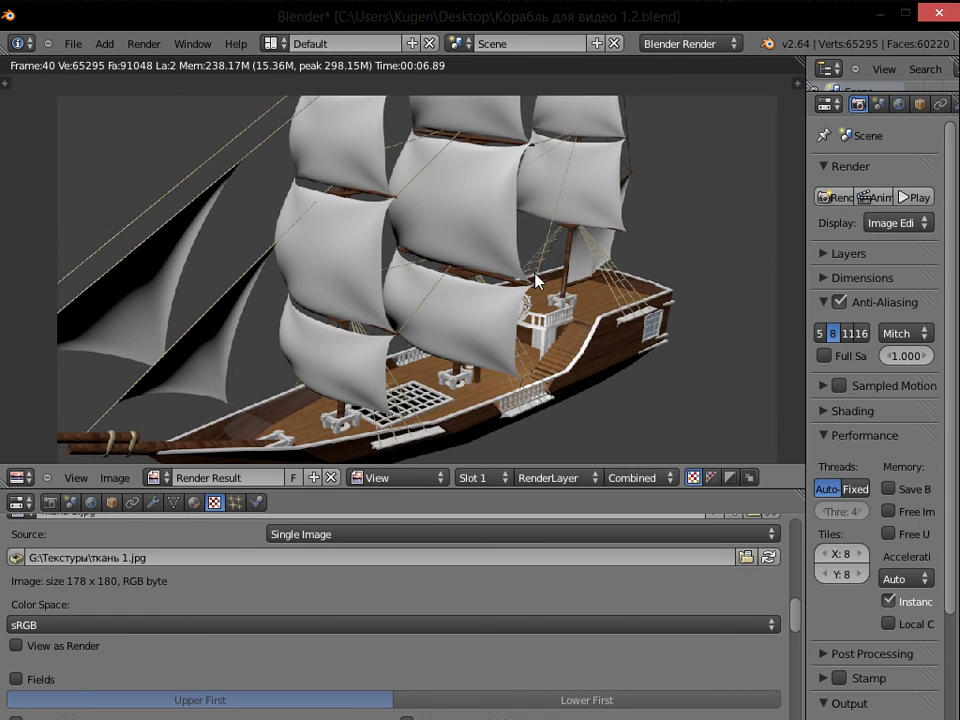
{"action": "scroll", "coordinate": [585, 302], "scroll_direction": "up", "scroll_amount": 1}
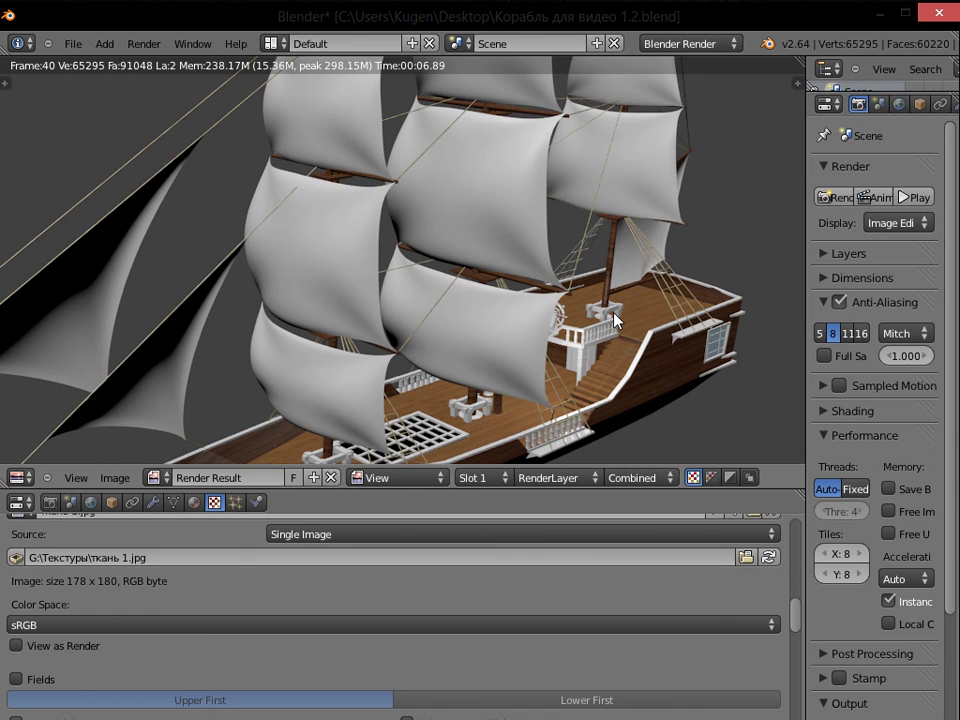
{"action": "key", "text": "Escape"}
Select the hull's rail cap and the quarterdeck railing's beams, and join them into one object
{"action": "middle_click_drag", "start_coordinate": [598, 328], "coordinate": [407, 339]}
{"action": "right_click", "coordinate": [426, 343]}
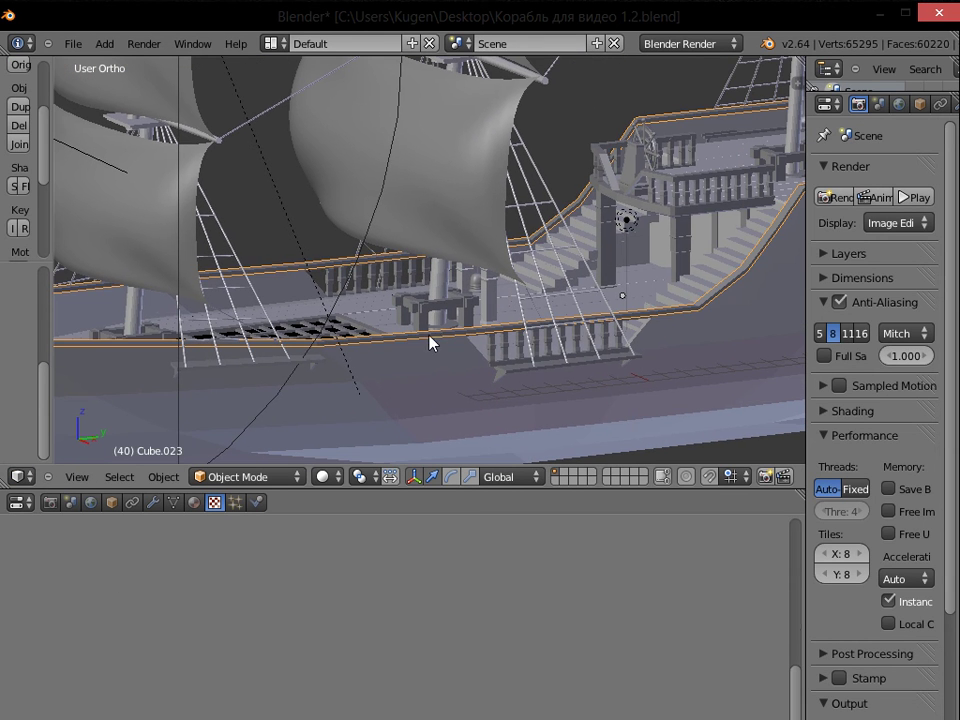
{"action": "middle_click_drag", "start_coordinate": [623, 287], "coordinate": [471, 231]}
{"action": "scroll", "coordinate": [471, 231], "scroll_direction": "up", "scroll_amount": 4}
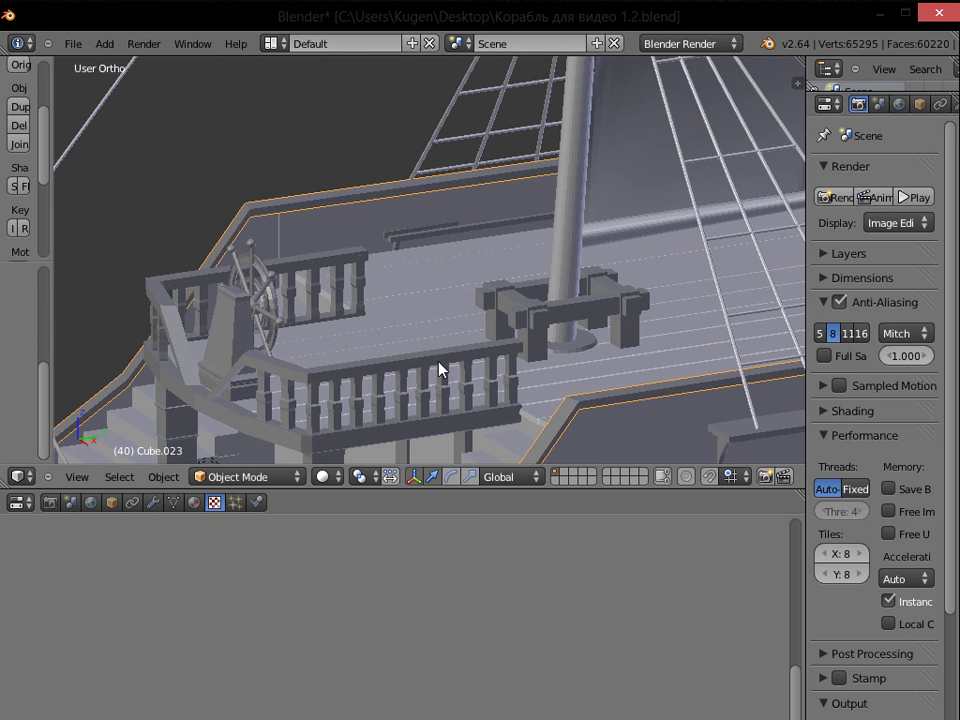
{"action": "right_click", "coordinate": [437, 367]}
{"action": "right_click", "coordinate": [183, 330], "text": "shift"}
{"action": "right_click", "coordinate": [275, 431], "text": "shift"}
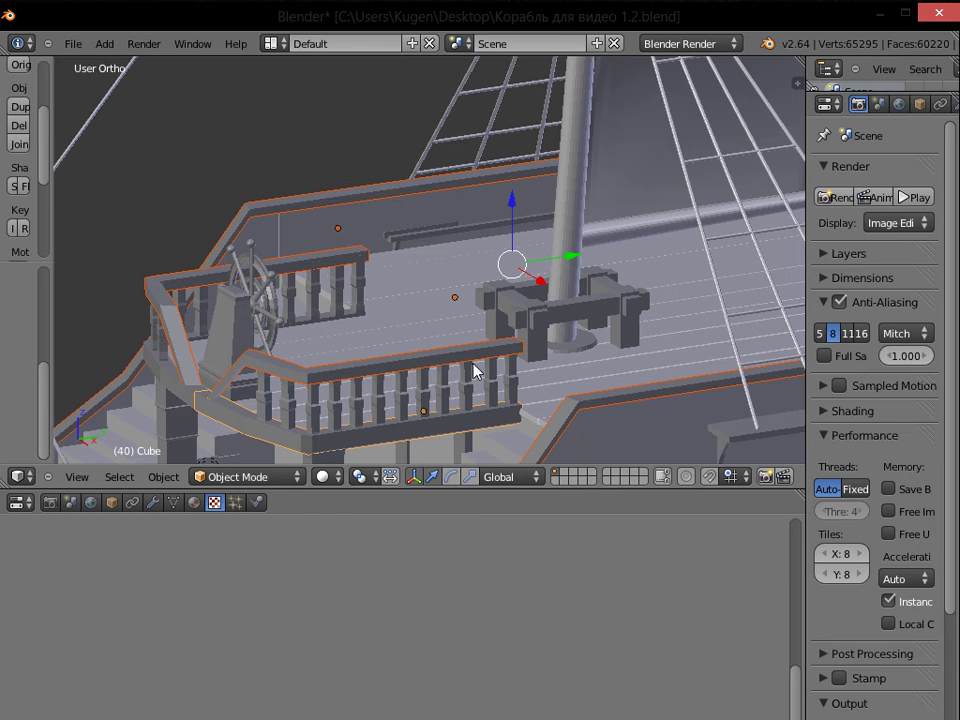
{"action": "right_click", "coordinate": [180, 395], "text": "shift"}
{"action": "scroll", "coordinate": [467, 335], "scroll_direction": "down", "scroll_amount": 4}
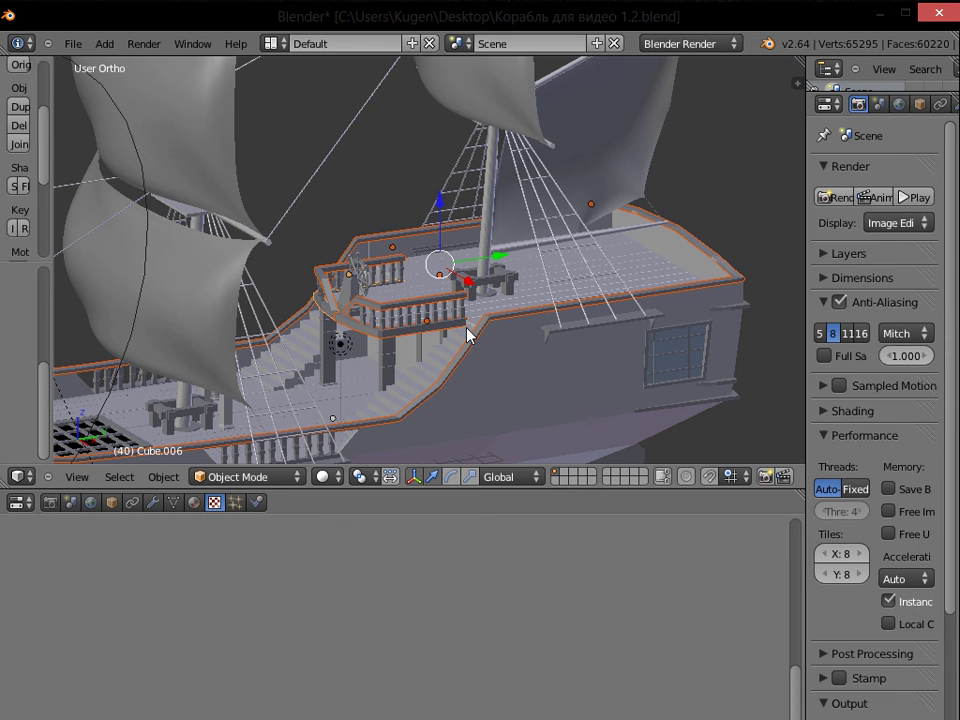
{"action": "key", "text": "ctrl+j"}
Select the bottom rails of both midship balustrades together with the port shroud ledge beside them
{"action": "middle_click_drag", "start_coordinate": [561, 326], "coordinate": [606, 203]}
{"action": "scroll", "coordinate": [419, 298], "scroll_direction": "up", "scroll_amount": 2}
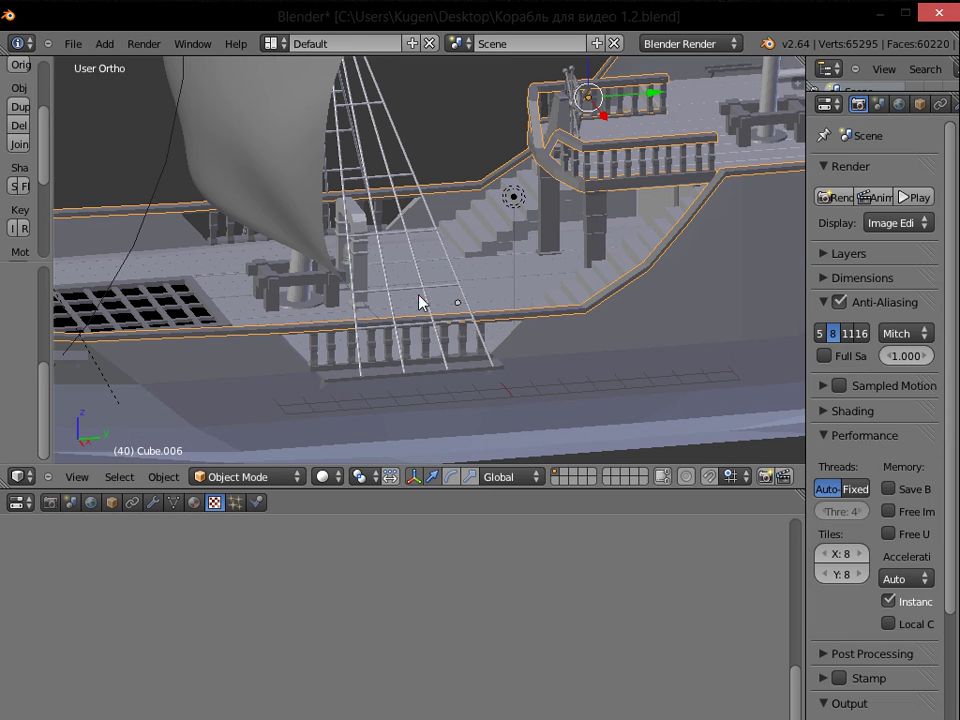
{"action": "right_click", "coordinate": [315, 376]}
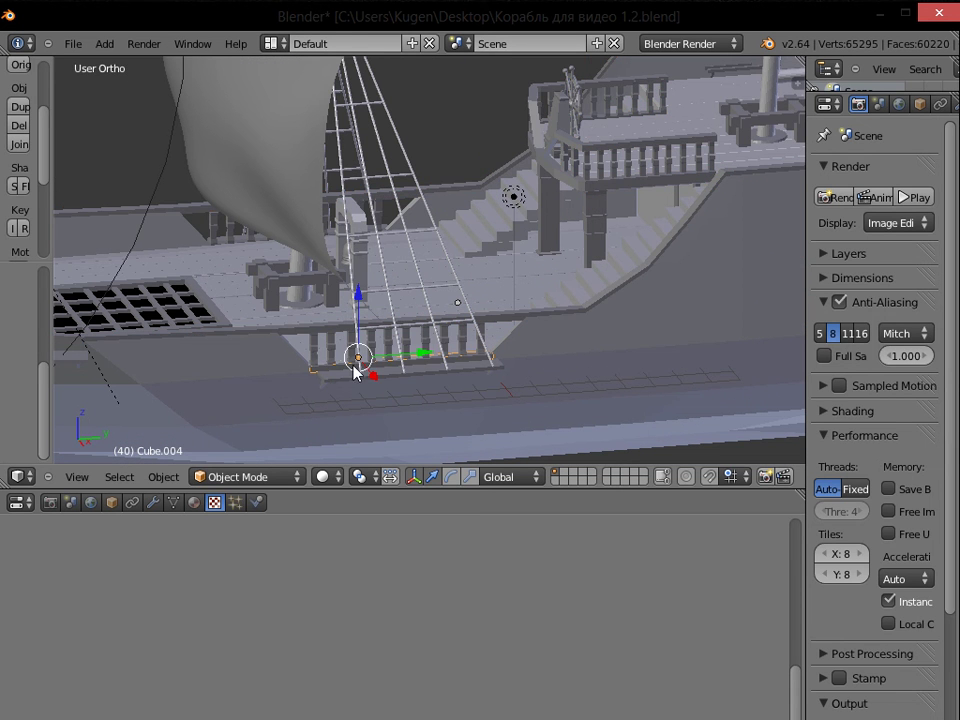
{"action": "right_click", "coordinate": [225, 247]}
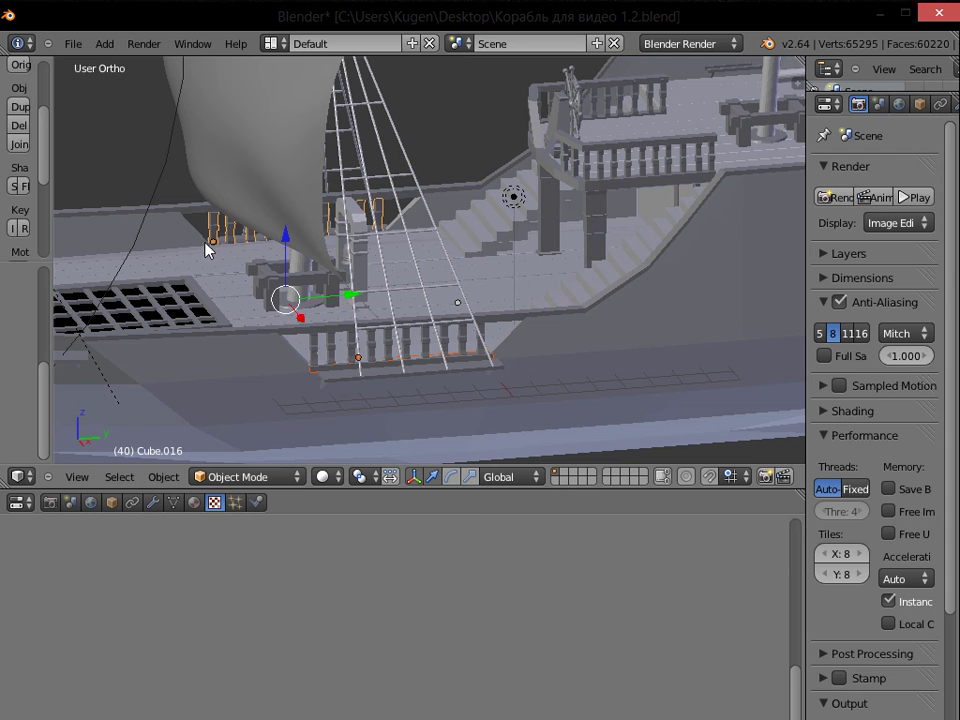
{"action": "right_click", "coordinate": [240, 246]}
{"action": "right_click", "coordinate": [240, 246]}
{"action": "right_click", "coordinate": [240, 246]}
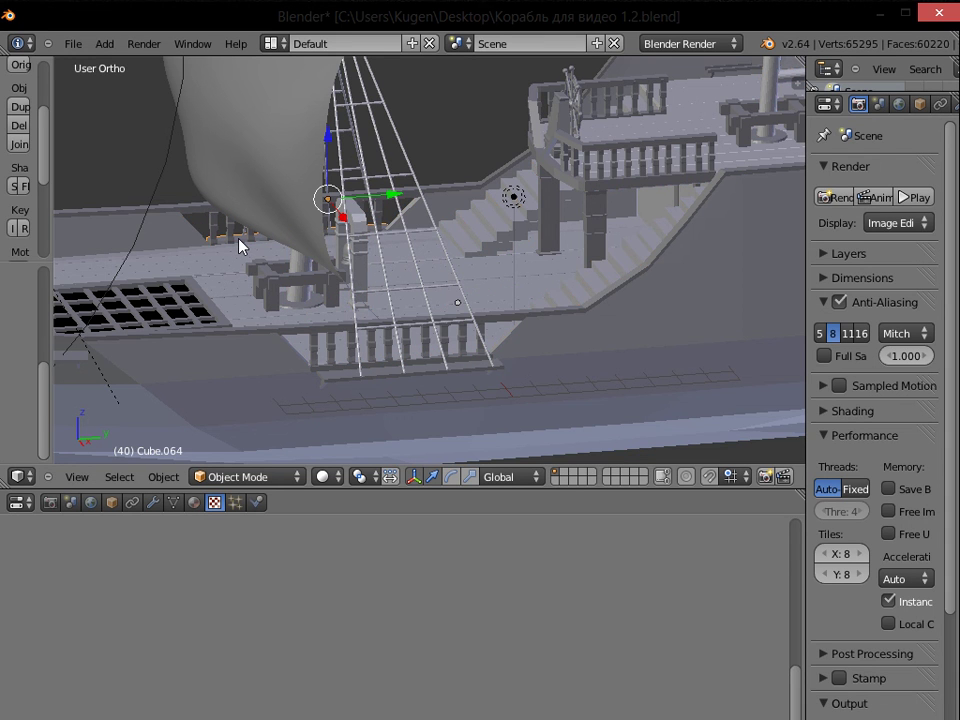
{"action": "right_click", "coordinate": [336, 378]}
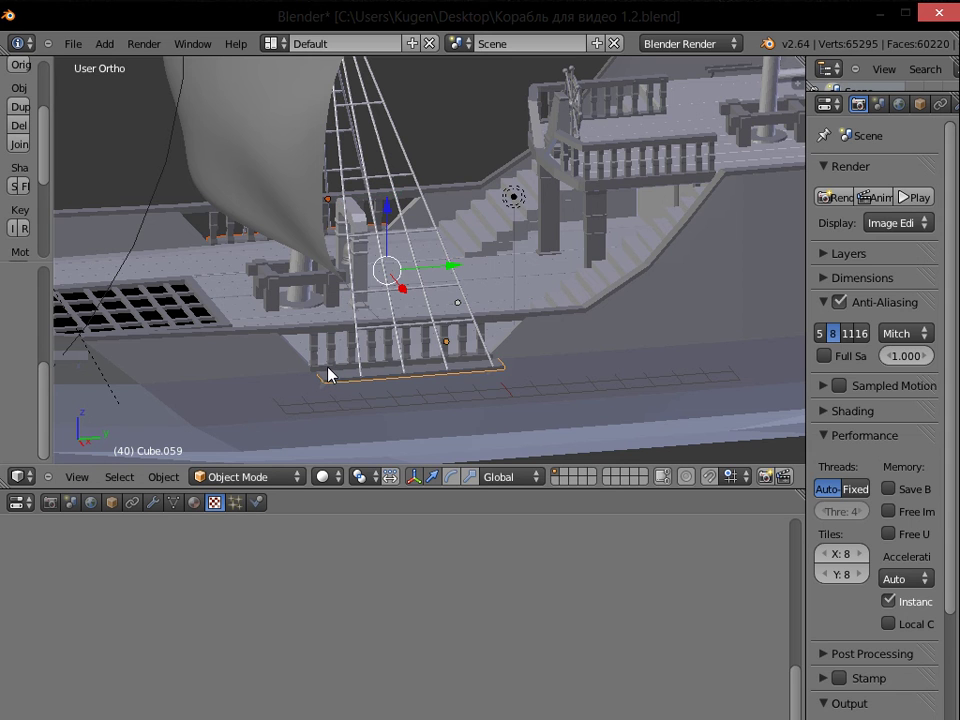
{"action": "right_click", "coordinate": [328, 367], "text": "shift"}
Add the fore and stern shroud ledges on the port side to the selection
{"action": "middle_click_drag", "start_coordinate": [259, 347], "coordinate": [504, 347], "text": "shift"}
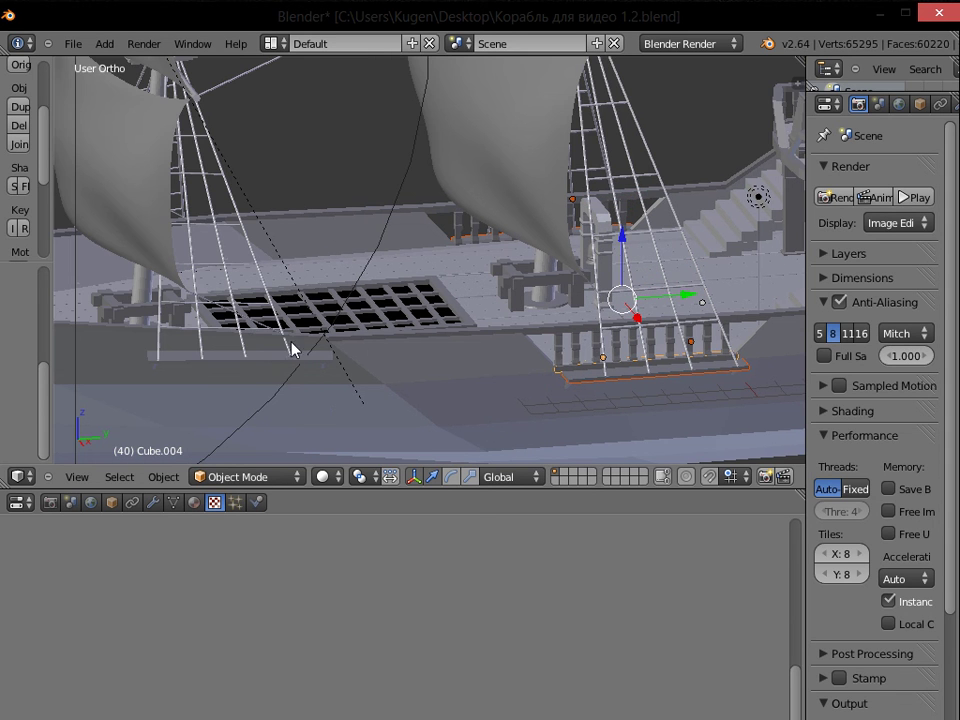
{"action": "right_click", "coordinate": [275, 364], "text": "shift"}
{"action": "middle_click_drag", "start_coordinate": [602, 336], "coordinate": [73, 344], "text": "shift"}
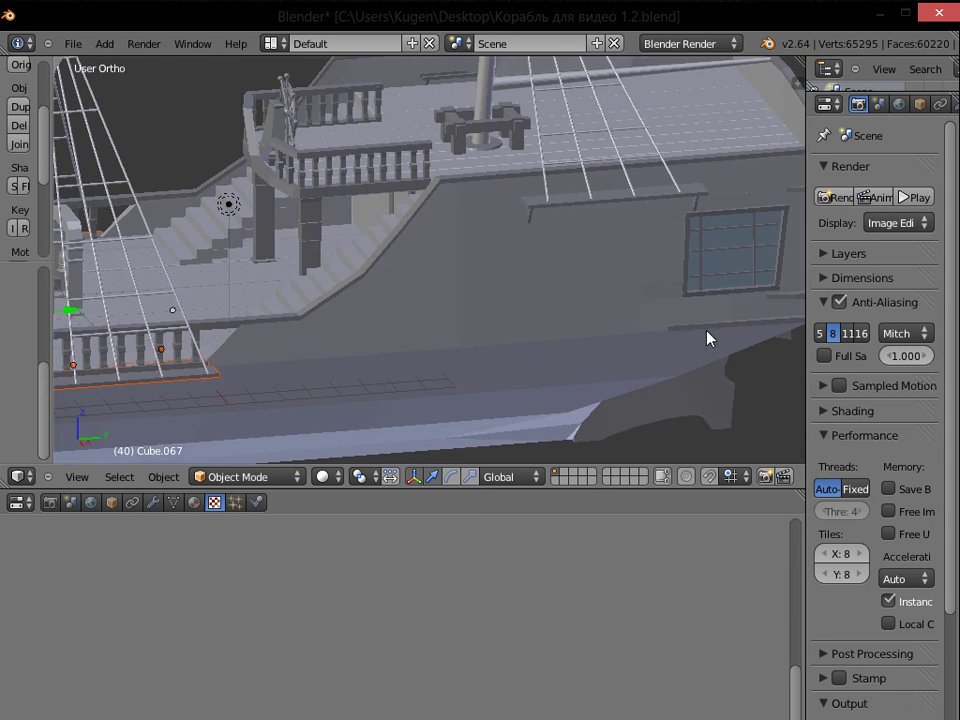
{"action": "middle_click_drag", "start_coordinate": [705, 330], "coordinate": [407, 290], "text": "shift"}
{"action": "right_click", "coordinate": [369, 226], "text": "shift"}
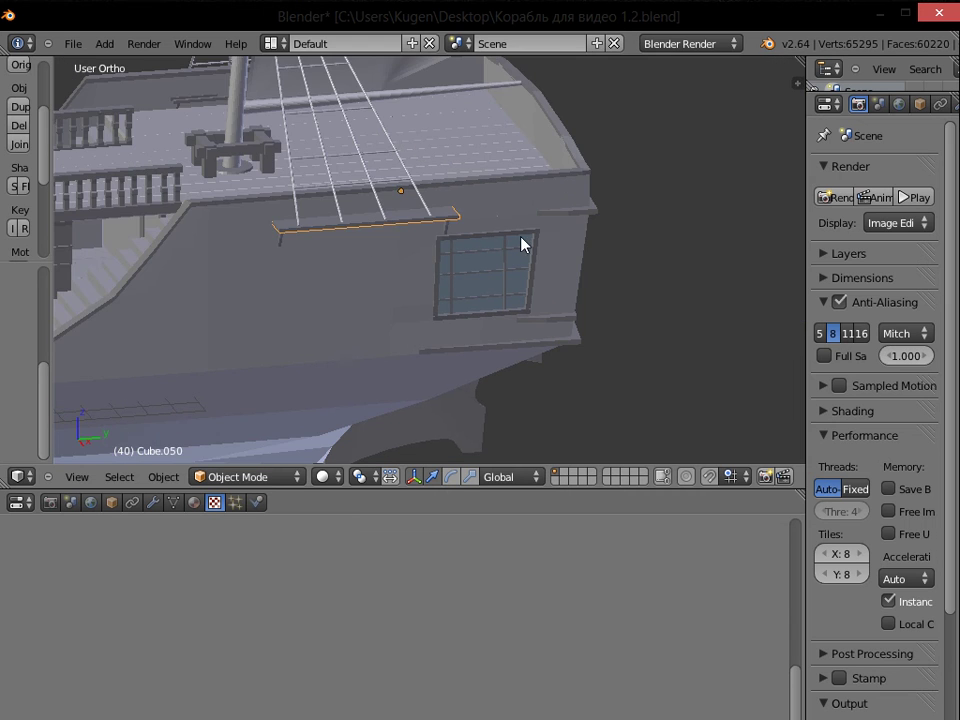
Add the stern, middle and fore shroud ledges on the starboard side to the selection
{"action": "middle_click_drag", "start_coordinate": [521, 242], "coordinate": [242, 223]}
{"action": "middle_click_drag", "start_coordinate": [631, 277], "coordinate": [452, 276], "text": "shift"}
{"action": "middle_click_drag", "start_coordinate": [532, 290], "coordinate": [468, 296]}
{"action": "right_click", "coordinate": [215, 311], "text": "shift"}
{"action": "middle_click_drag", "start_coordinate": [596, 281], "coordinate": [414, 286], "text": "shift"}
{"action": "right_click", "coordinate": [457, 368], "text": "shift"}
{"action": "middle_click_drag", "start_coordinate": [660, 322], "coordinate": [395, 391], "text": "shift"}
{"action": "right_click", "coordinate": [548, 336]}
Add the brackets under the starboard middle and fore shroud ledges to the selection, undoing wrong picks
{"action": "middle_click_drag", "start_coordinate": [466, 318], "coordinate": [415, 308]}
{"action": "right_click", "coordinate": [202, 413]}
{"action": "right_click", "coordinate": [165, 417]}
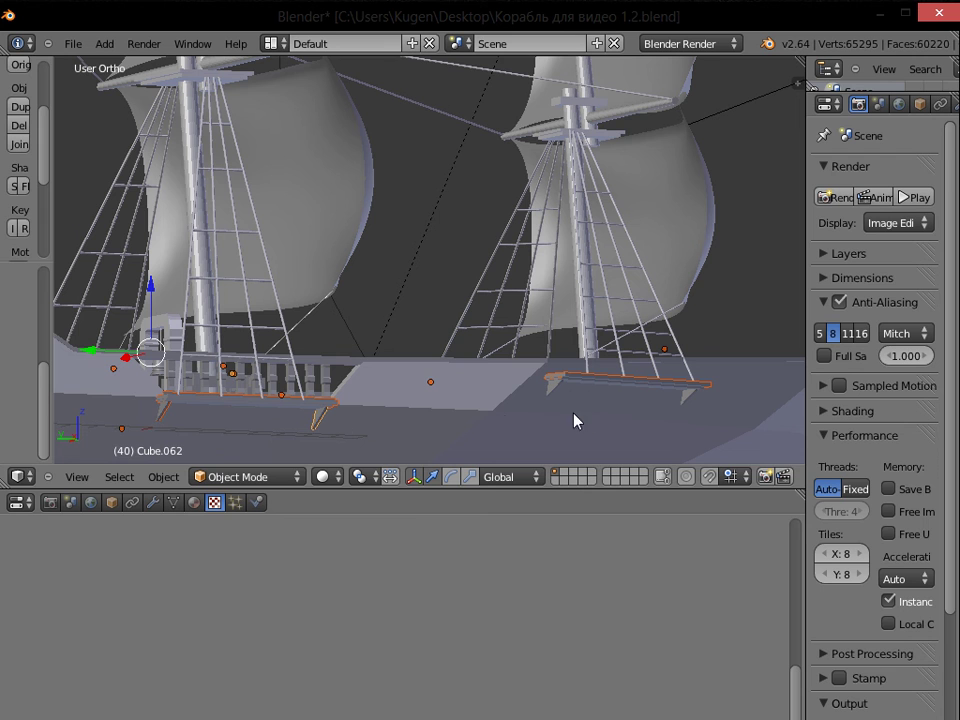
{"action": "right_click", "coordinate": [687, 396], "text": "shift"}
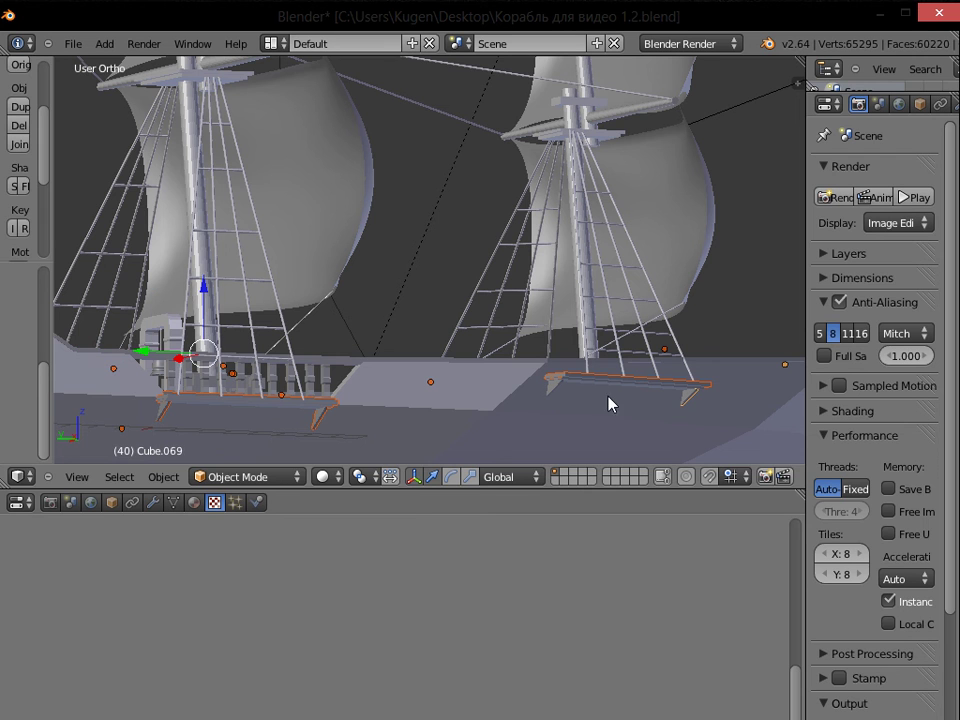
{"action": "right_click", "coordinate": [551, 384], "text": "shift"}
{"action": "key", "text": "ctrl+z"}
{"action": "middle_click_drag", "start_coordinate": [514, 418], "coordinate": [641, 403]}
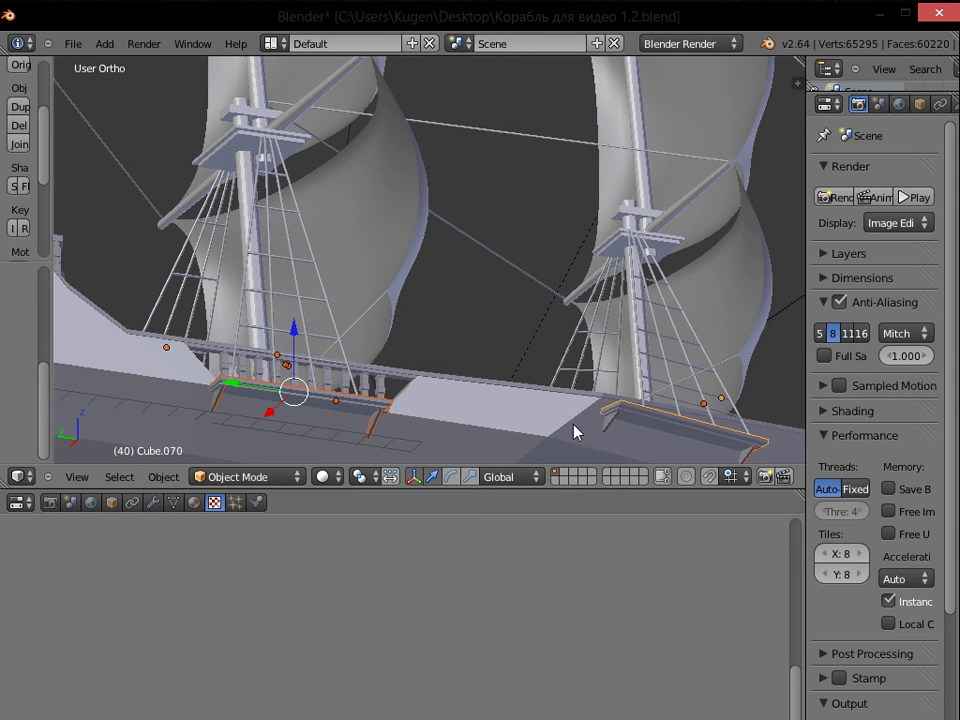
{"action": "key", "text": "ctrl+z"}
Add the starboard stern ledge's two brackets and join all the selected ledges, rails and brackets into one object
{"action": "middle_click_drag", "start_coordinate": [467, 339], "coordinate": [390, 347]}
{"action": "middle_click_drag", "start_coordinate": [332, 272], "coordinate": [535, 325]}
{"action": "right_click", "coordinate": [270, 170]}
{"action": "middle_click_drag", "start_coordinate": [386, 208], "coordinate": [407, 251]}
{"action": "right_click", "coordinate": [386, 282]}
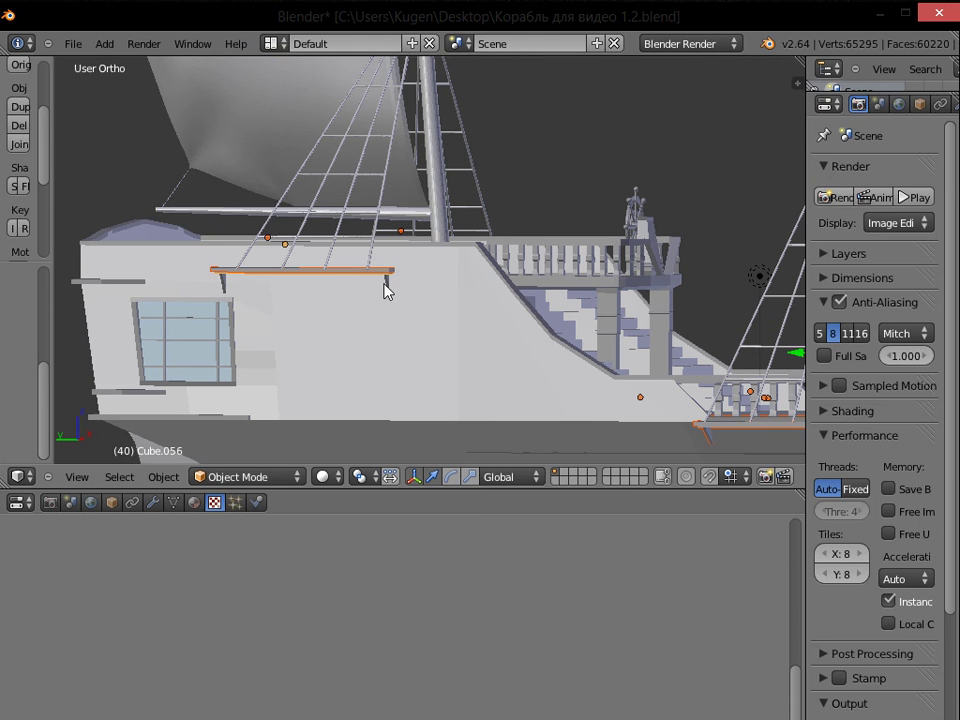
{"action": "right_click", "coordinate": [224, 290]}
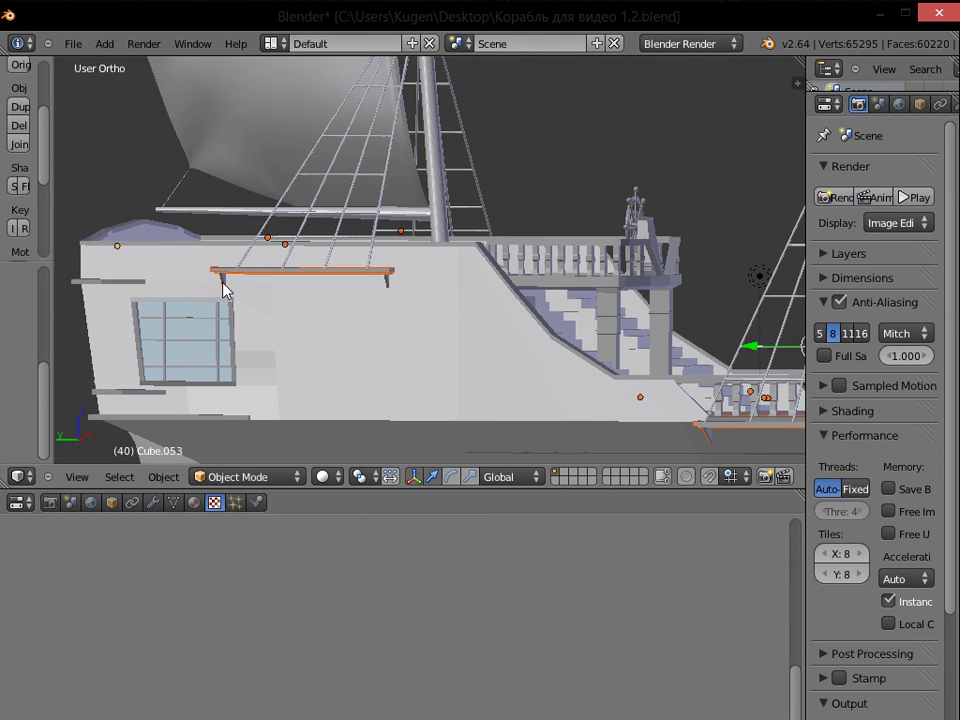
{"action": "right_click", "coordinate": [392, 294]}
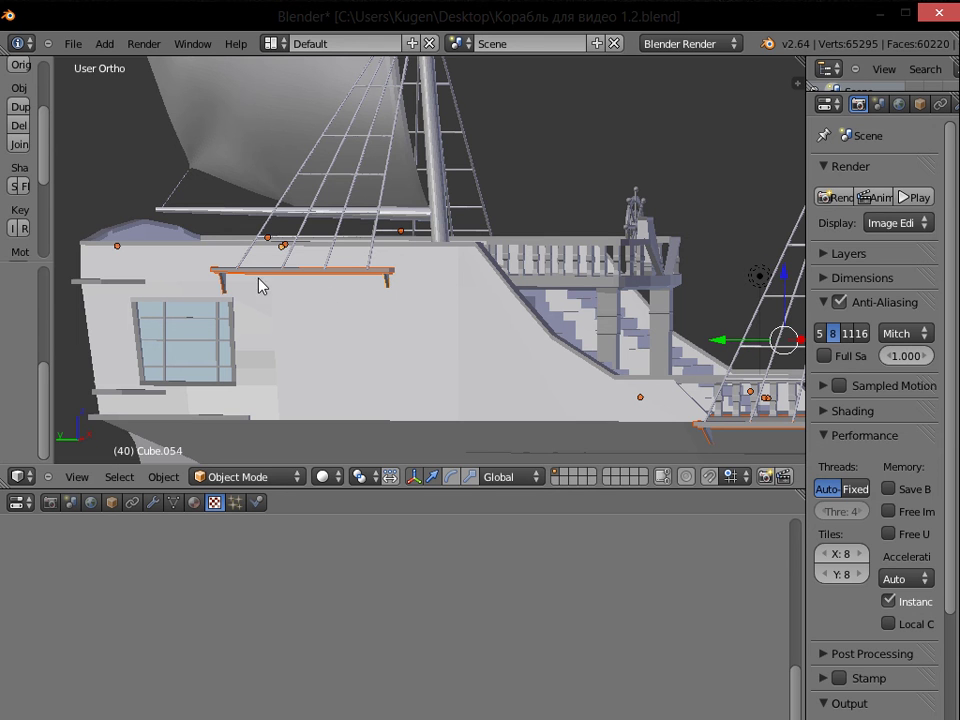
{"action": "middle_click_drag", "start_coordinate": [178, 270], "coordinate": [371, 332], "text": "shift"}
{"action": "middle_click_drag", "start_coordinate": [281, 311], "coordinate": [320, 338], "text": "shift"}
{"action": "key", "text": "ctrl+j"}
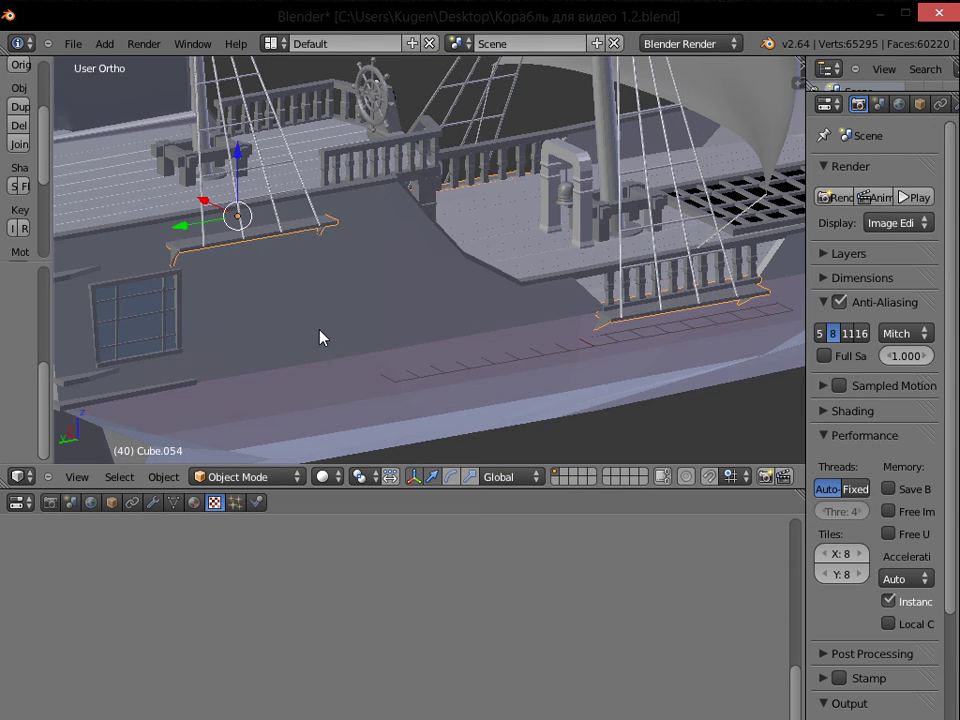
Select the brackets under the port stern, middle and fore ledges and join them with the shroud ledge object
{"action": "middle_click_drag", "start_coordinate": [188, 268], "coordinate": [617, 329], "text": "shift"}
{"action": "middle_click_drag", "start_coordinate": [355, 309], "coordinate": [680, 285], "text": "shift"}
{"action": "right_click", "coordinate": [562, 420], "text": "shift"}
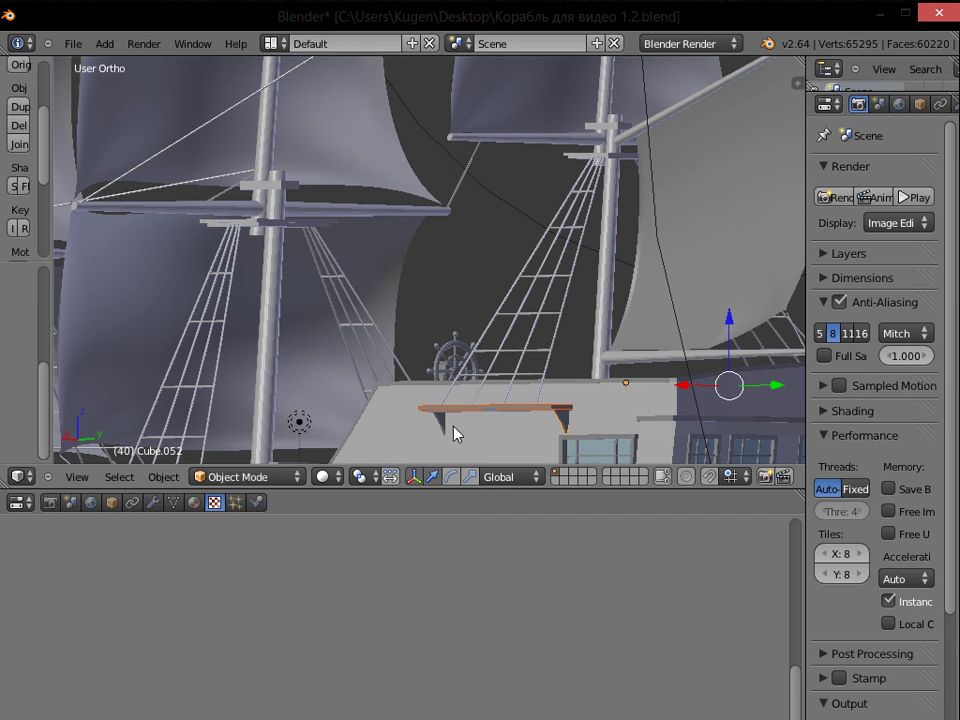
{"action": "right_click", "coordinate": [317, 437]}
{"action": "middle_click_drag", "start_coordinate": [317, 437], "coordinate": [590, 409]}
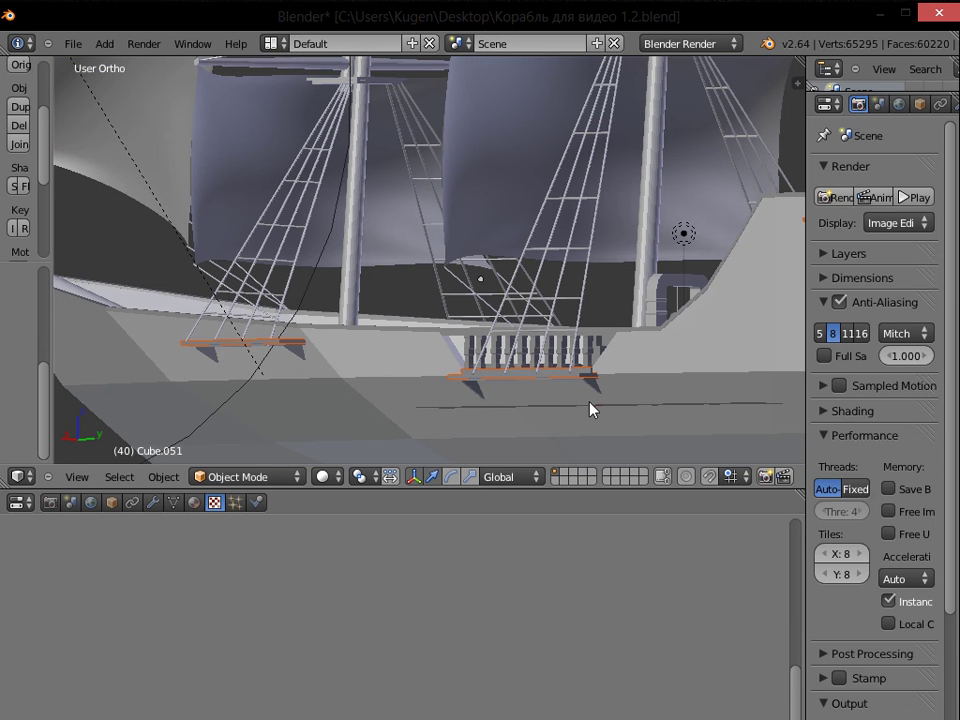
{"action": "right_click", "coordinate": [591, 388]}
{"action": "right_click", "coordinate": [472, 392], "text": "shift"}
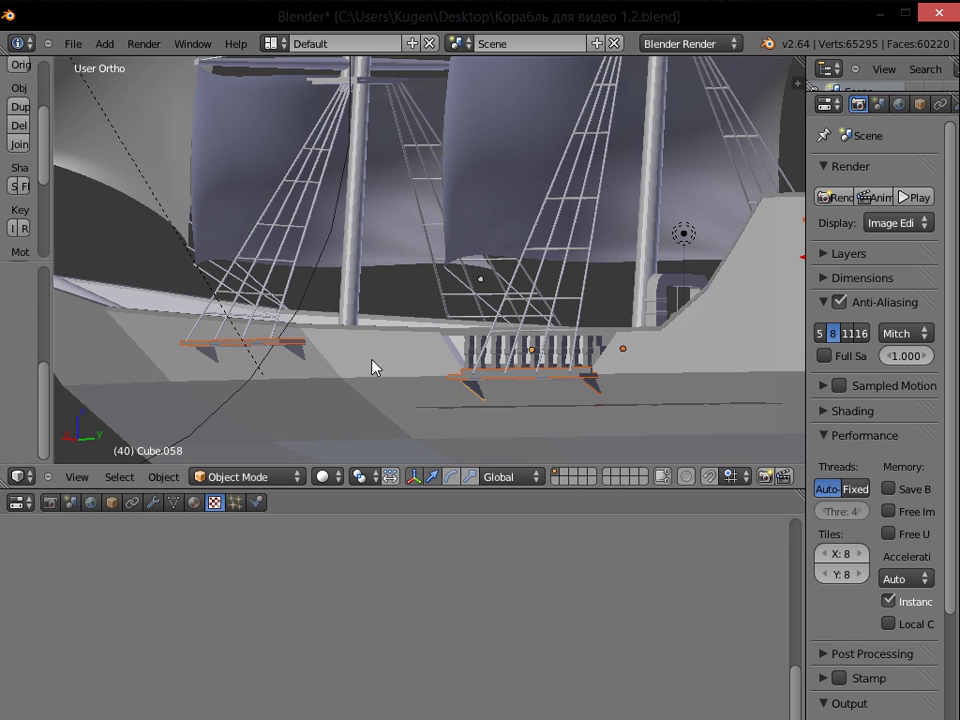
{"action": "right_click", "coordinate": [295, 353], "text": "shift"}
{"action": "right_click", "coordinate": [209, 356], "text": "shift"}
{"action": "middle_click_drag", "start_coordinate": [556, 243], "coordinate": [460, 273]}
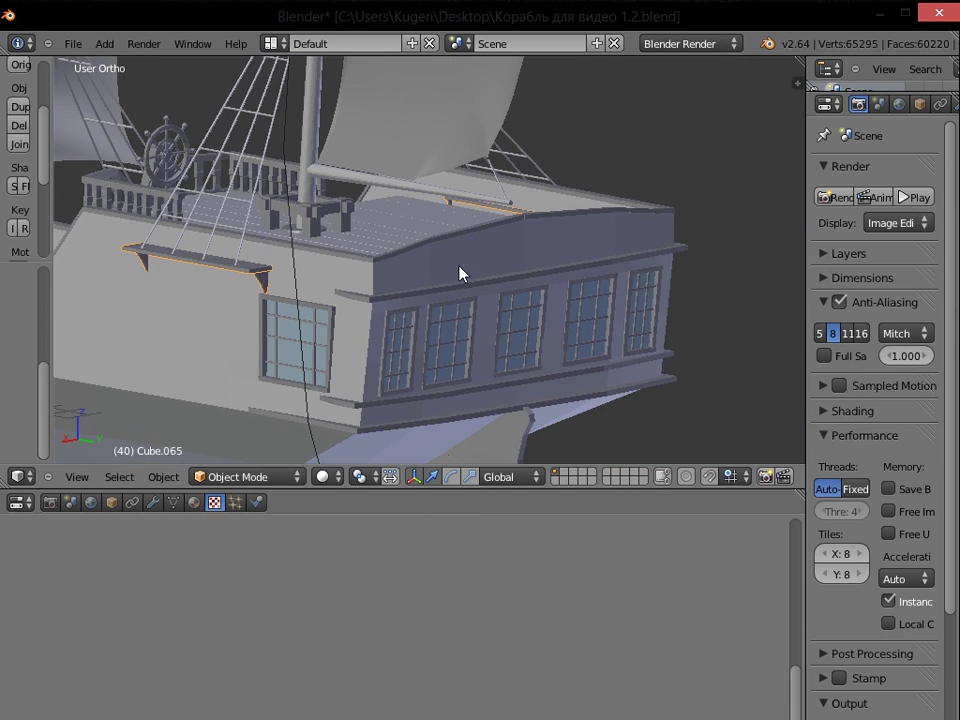
Select the joined shroud ledge object together with the rail running along the hull's upper edge
{"action": "right_click", "coordinate": [367, 264]}
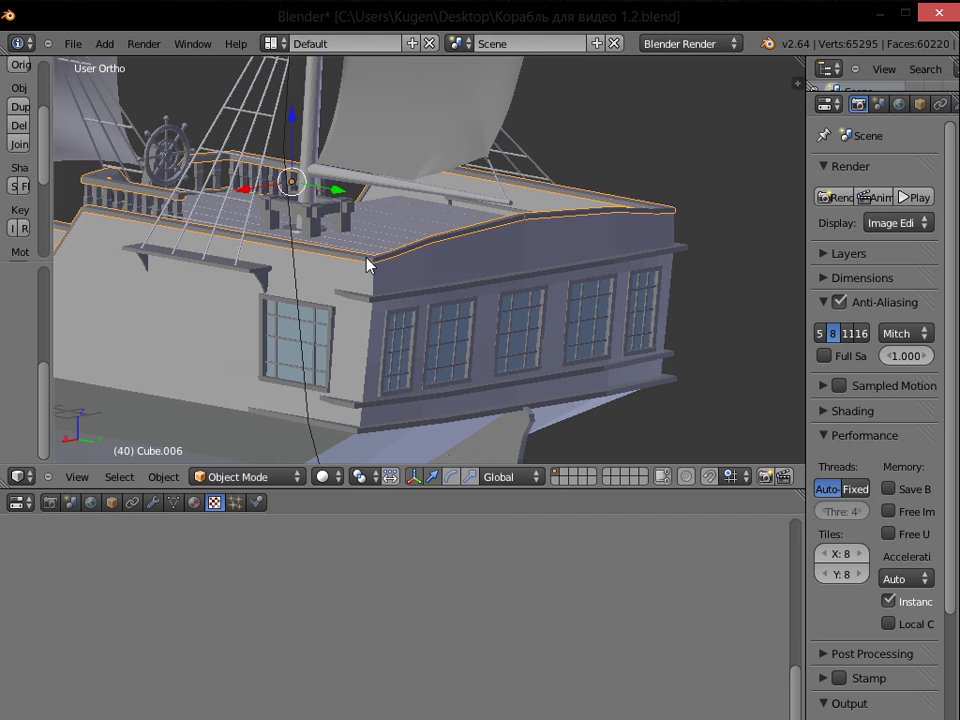
{"action": "right_click", "coordinate": [220, 268]}
{"action": "mouse_move", "coordinate": [195, 274]}
{"action": "middle_mouse_down"}
{"action": "mouse_move", "coordinate": [231, 283]}
{"action": "mouse_move", "coordinate": [199, 282]}
{"action": "middle_mouse_up"}
{"action": "middle_click_drag", "start_coordinate": [441, 270], "coordinate": [375, 281]}
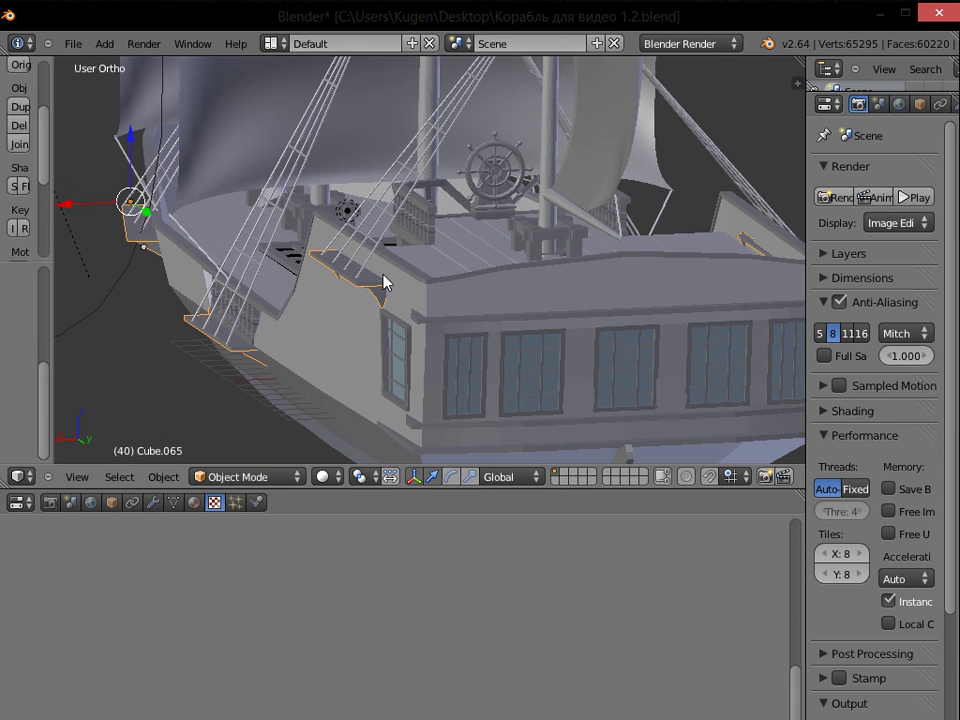
{"action": "right_click", "coordinate": [426, 287]}
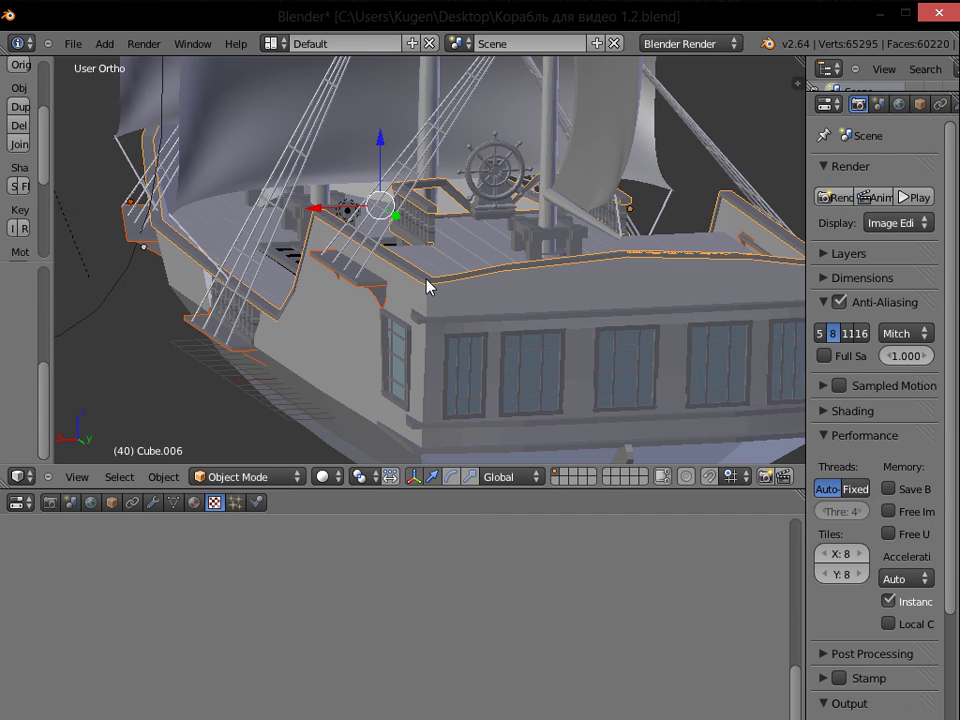
{"action": "middle_click_drag", "start_coordinate": [501, 326], "coordinate": [461, 318]}
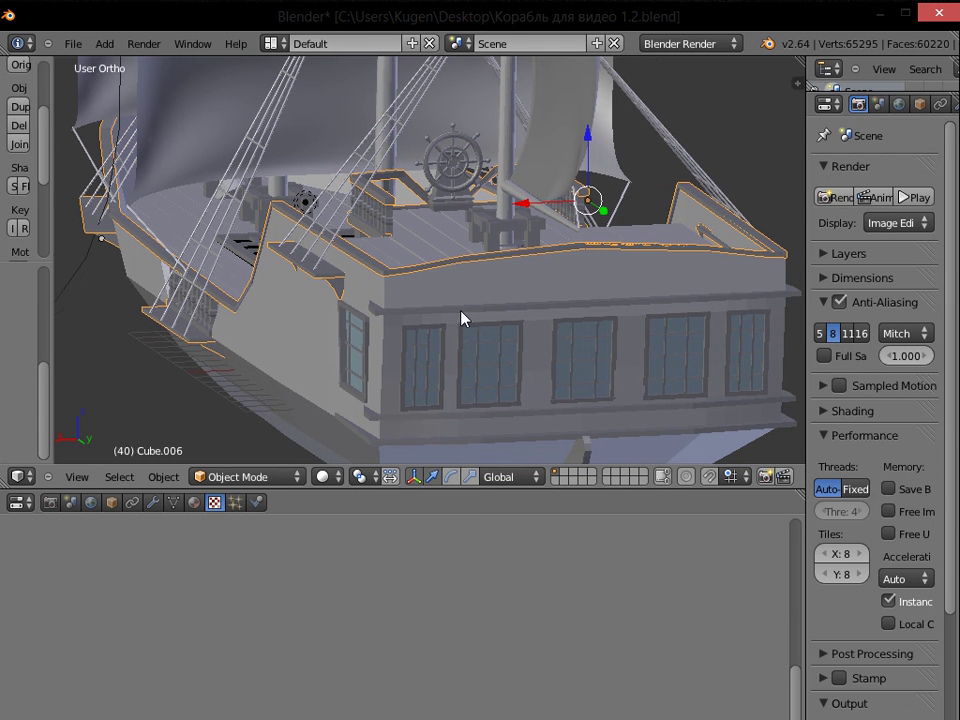
Add the three horizontal stern mouldings and the rudder to the selection and join everything into one object
{"action": "right_click", "coordinate": [378, 322]}
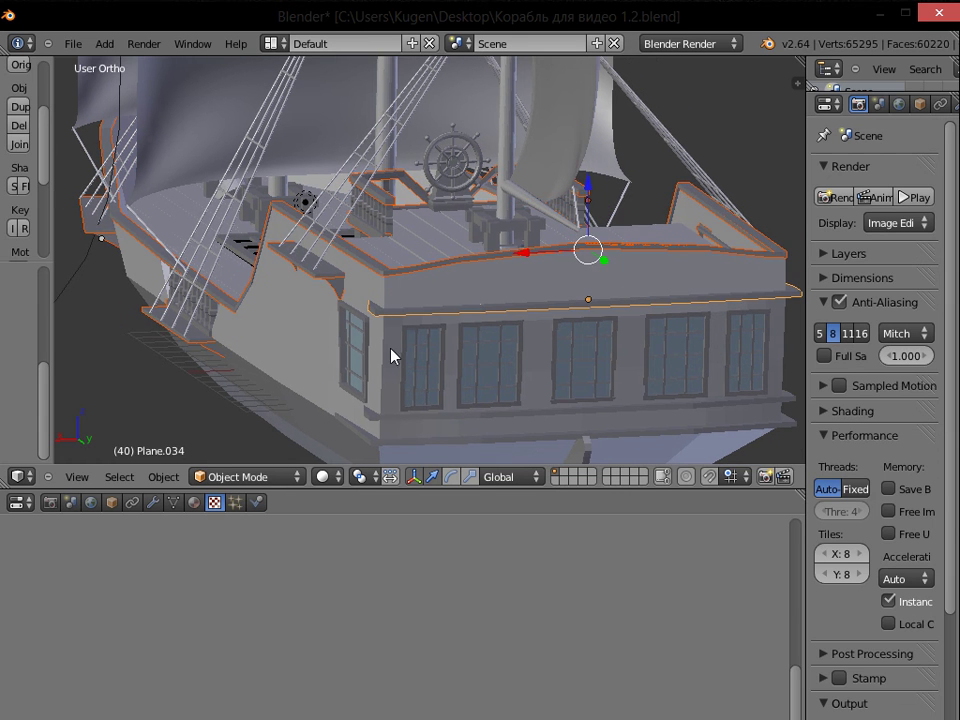
{"action": "right_click", "coordinate": [371, 420]}
{"action": "right_click", "coordinate": [370, 446]}
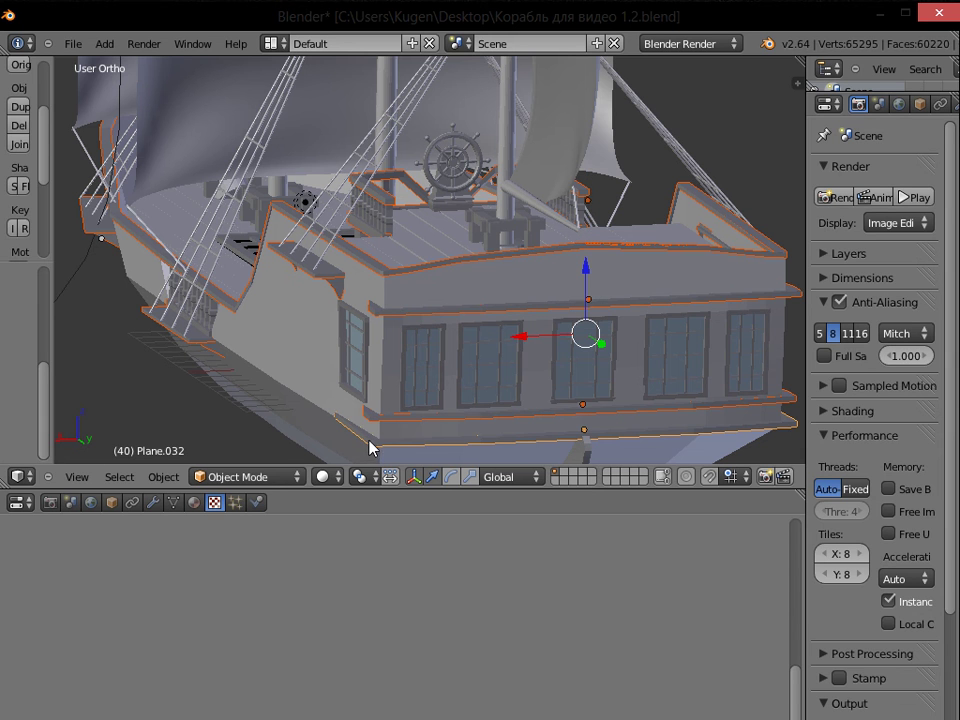
{"action": "middle_click_drag", "start_coordinate": [512, 360], "coordinate": [583, 258], "text": "shift"}
{"action": "right_click", "coordinate": [611, 413], "text": "shift"}
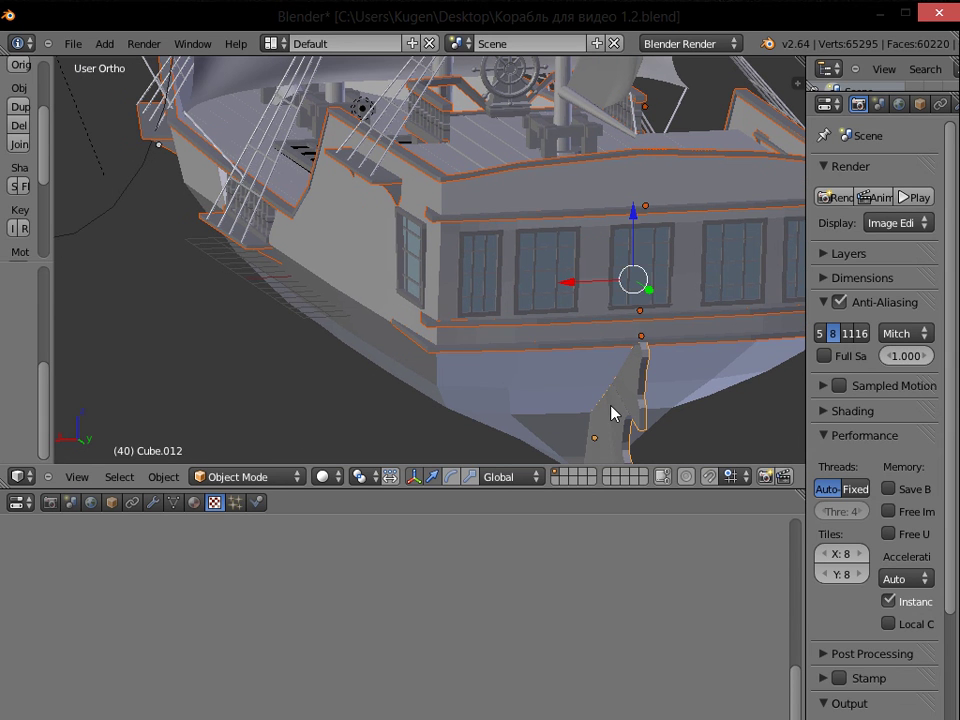
{"action": "key", "text": "ctrl+j"}
Select the two vertical and three horizontal bars of the port side window and join them into one object
{"action": "middle_click_drag", "start_coordinate": [446, 266], "coordinate": [744, 278]}
{"action": "key", "text": "a"}
{"action": "scroll", "coordinate": [608, 298], "scroll_direction": "up", "scroll_amount": 6}
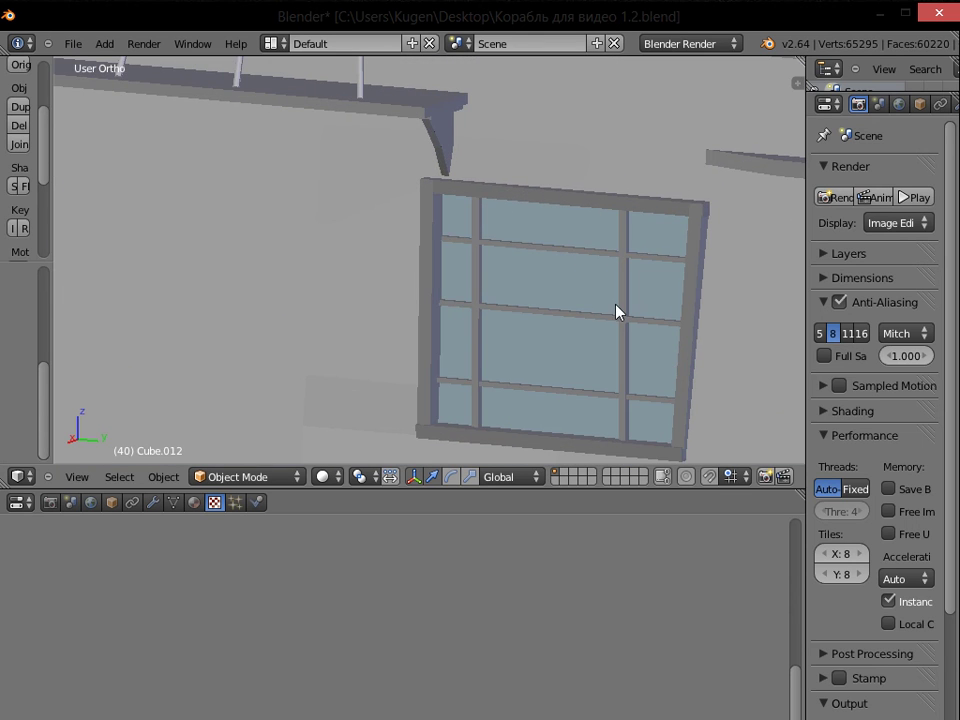
{"action": "right_click", "coordinate": [615, 315]}
{"action": "right_click", "coordinate": [474, 326], "text": "shift"}
{"action": "right_click", "coordinate": [497, 308], "text": "shift"}
{"action": "right_click", "coordinate": [511, 247], "text": "shift"}
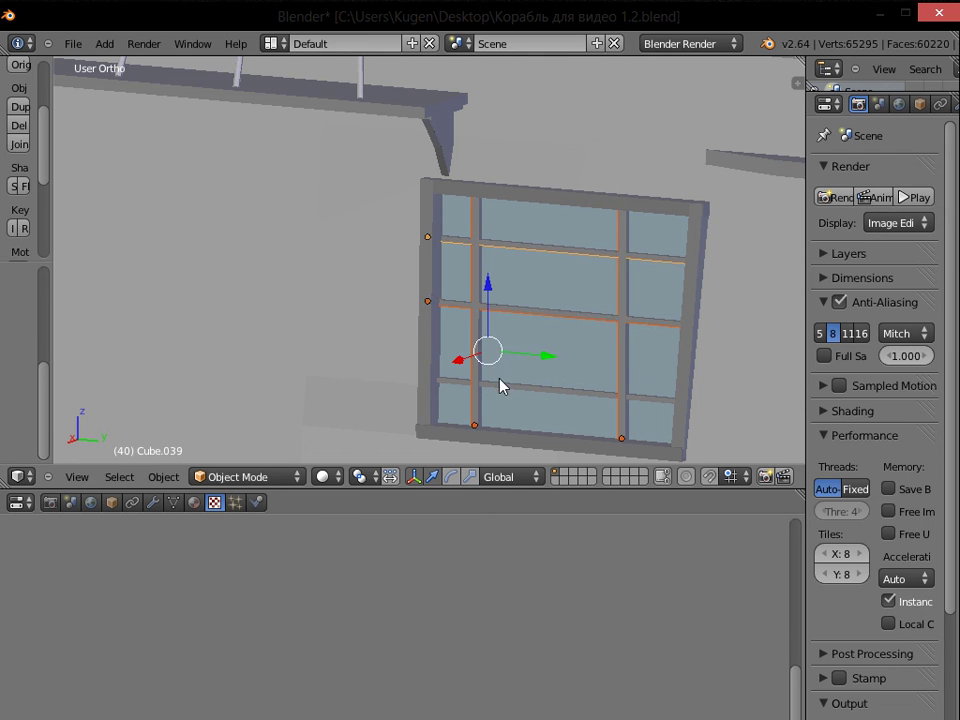
{"action": "right_click", "coordinate": [500, 388], "text": "shift"}
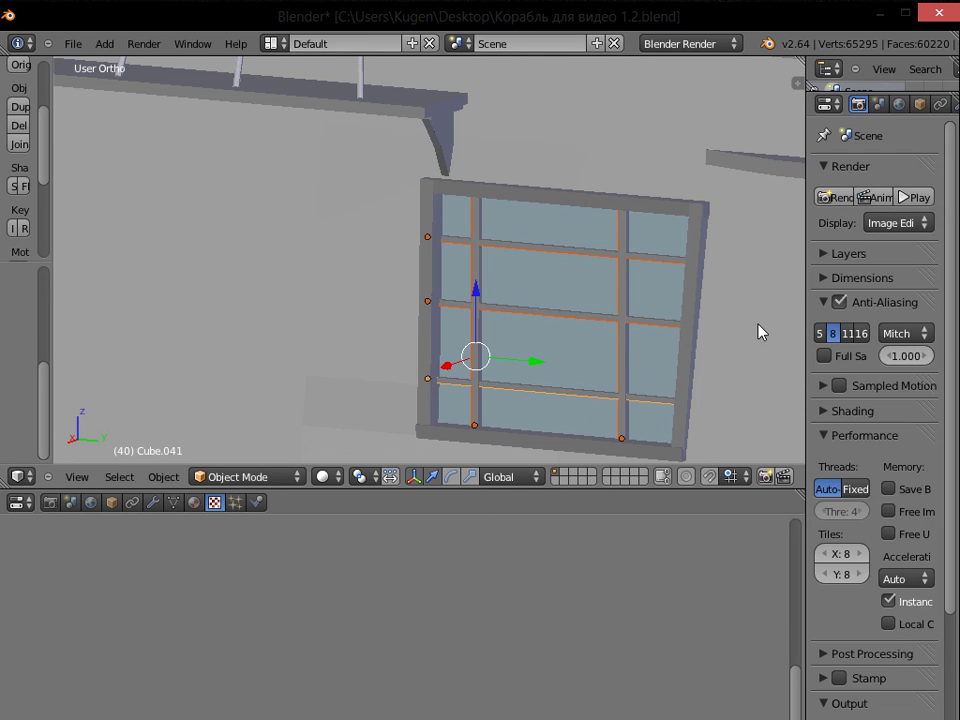
{"action": "key", "text": "ctrl+j"}
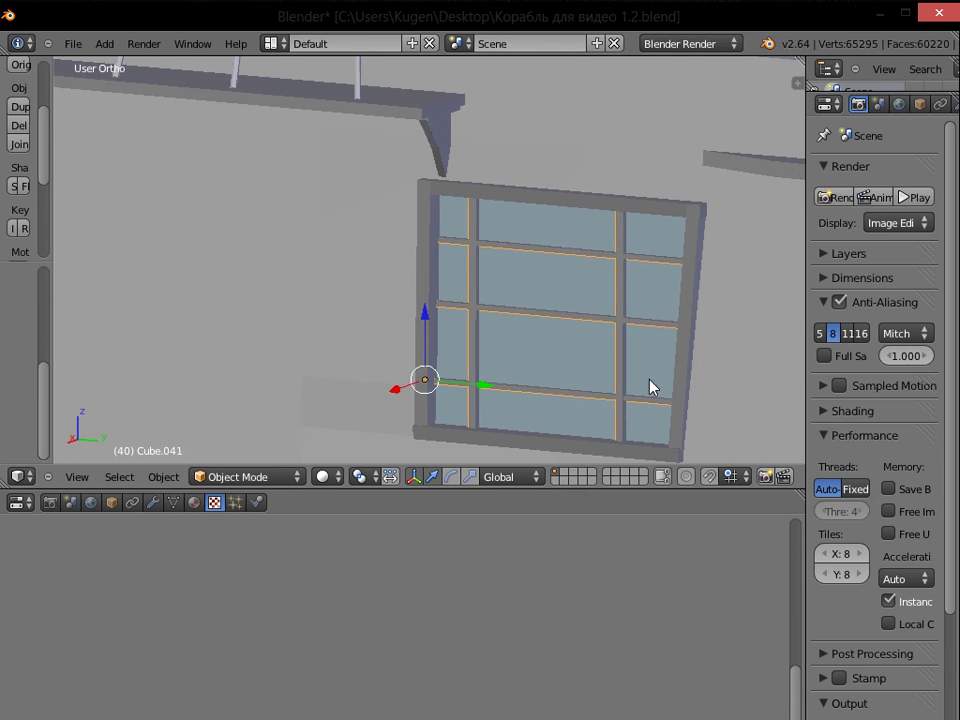
Join the port side window's frame with its bars and clear the selection
{"action": "middle_click_drag", "start_coordinate": [754, 385], "coordinate": [420, 402], "text": "shift"}
{"action": "right_click", "coordinate": [410, 436], "text": "shift"}
{"action": "key", "text": "ctrl+j"}
{"action": "middle_click_drag", "start_coordinate": [643, 293], "coordinate": [473, 322], "text": "shift"}
{"action": "middle_click_drag", "start_coordinate": [589, 306], "coordinate": [172, 276], "text": "shift"}
{"action": "key", "text": "a"}
{"action": "scroll", "coordinate": [578, 274], "scroll_direction": "down", "scroll_amount": 5}
{"action": "scroll", "coordinate": [625, 271], "scroll_direction": "down", "scroll_amount": 3}
{"action": "key", "text": "c"}
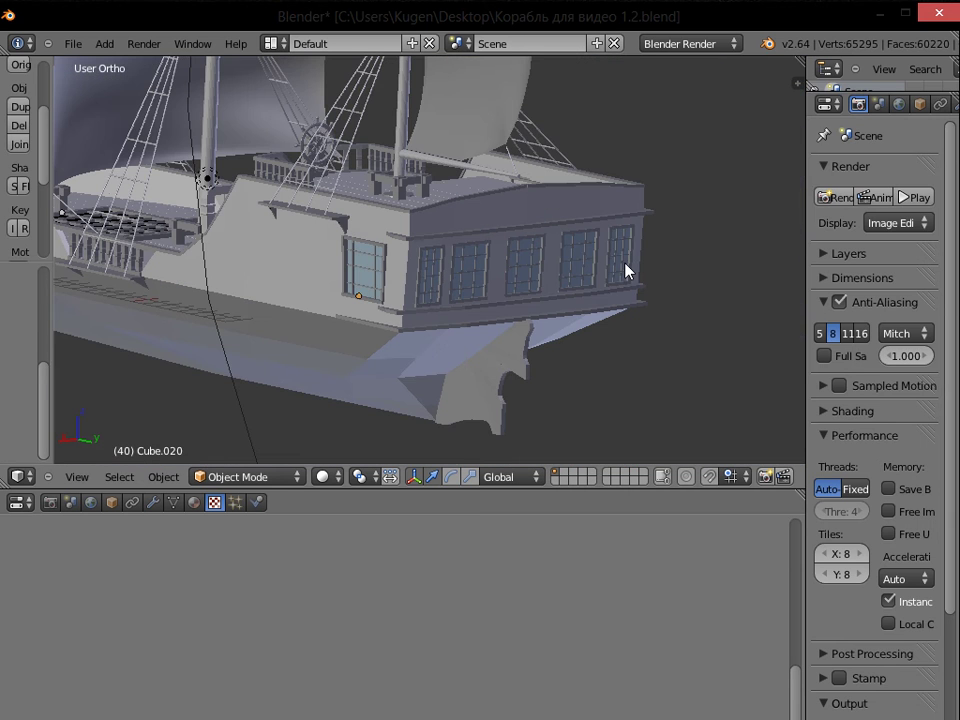
{"action": "left_click_drag", "start_coordinate": [624, 257], "coordinate": [613, 264]}
{"action": "right_click", "coordinate": [642, 261]}
{"action": "key", "text": "a"}
Select the two vertical bars of the first stern window and the three horizontal bars spanning the stern windows
{"action": "scroll", "coordinate": [673, 257], "scroll_direction": "up", "scroll_amount": 1}
{"action": "middle_click_drag", "start_coordinate": [673, 257], "coordinate": [662, 270]}
{"action": "middle_click_drag", "start_coordinate": [553, 290], "coordinate": [456, 292], "text": "shift"}
{"action": "scroll", "coordinate": [461, 304], "scroll_direction": "up", "scroll_amount": 5}
{"action": "right_click", "coordinate": [459, 325]}
{"action": "right_click", "coordinate": [427, 341], "text": "shift"}
{"action": "right_click", "coordinate": [432, 345], "text": "shift"}
{"action": "right_click", "coordinate": [448, 403], "text": "shift"}
{"action": "middle_click_drag", "start_coordinate": [531, 414], "coordinate": [474, 304], "text": "shift"}
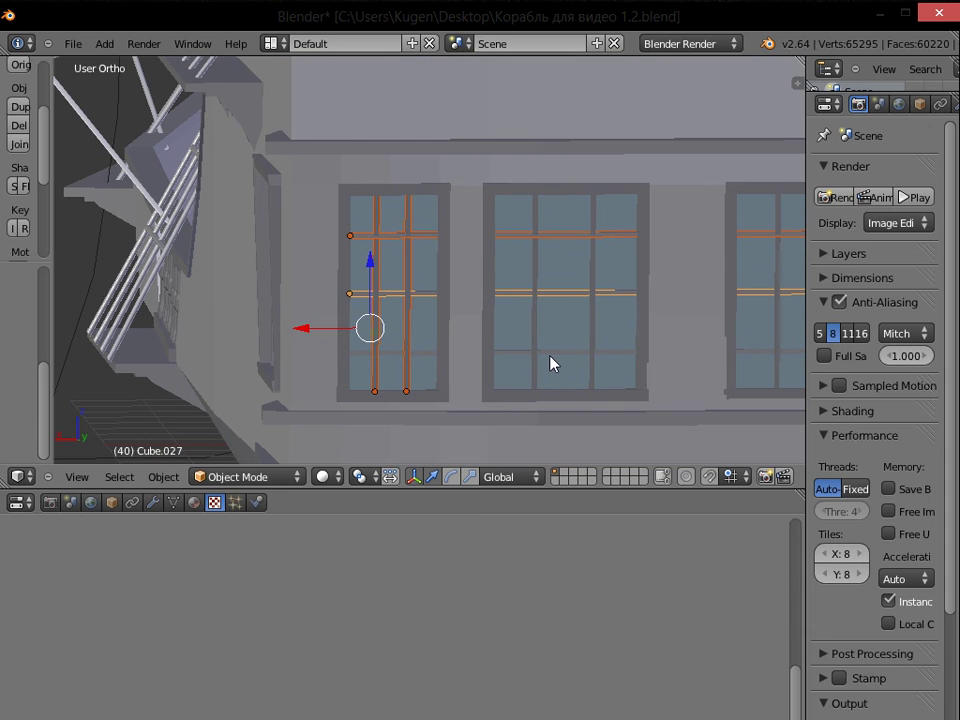
{"action": "right_click", "coordinate": [534, 346], "text": "shift"}
Add the vertical bars of the second and middle stern windows to the selection
{"action": "right_click", "coordinate": [534, 343], "text": "shift"}
{"action": "right_click", "coordinate": [595, 331], "text": "shift"}
{"action": "middle_click_drag", "start_coordinate": [649, 321], "coordinate": [374, 303], "text": "shift"}
{"action": "right_click", "coordinate": [432, 315], "text": "shift"}
{"action": "right_click", "coordinate": [497, 315], "text": "shift"}
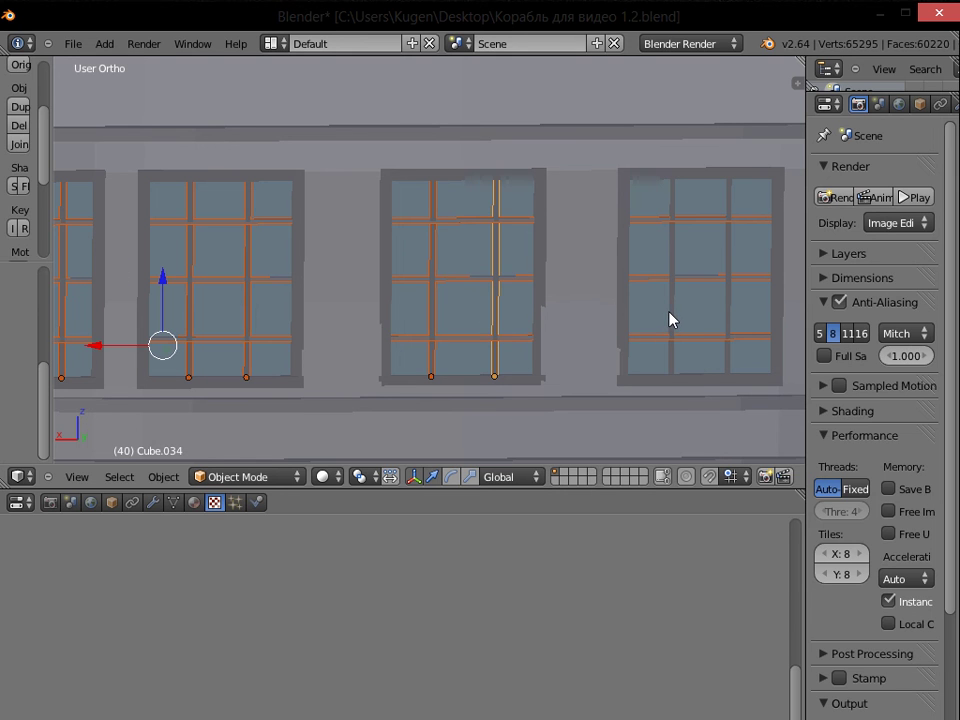